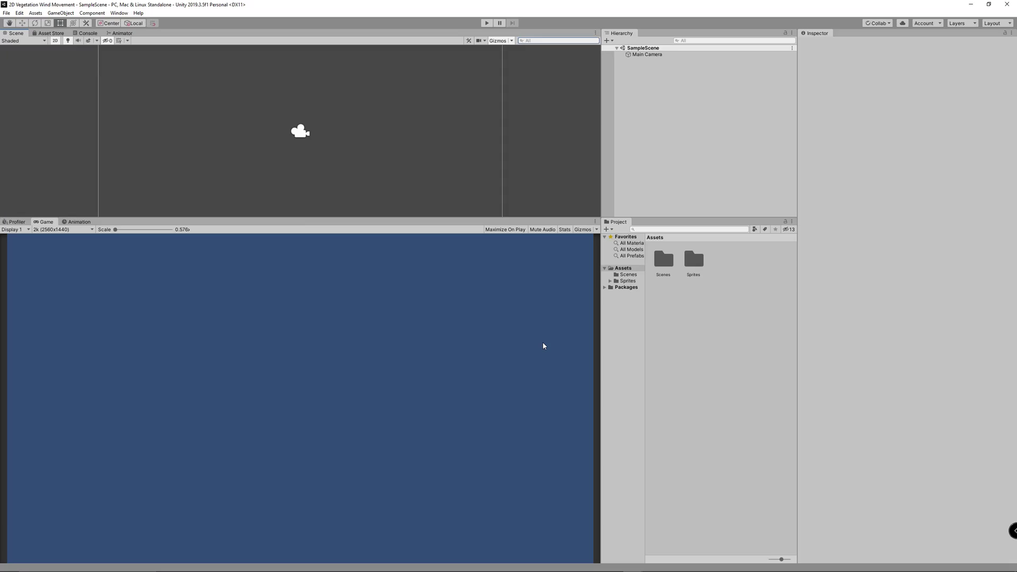
Check the Universal RP package's details and installation state in the Package Manager
click(119, 13)
click(141, 63)
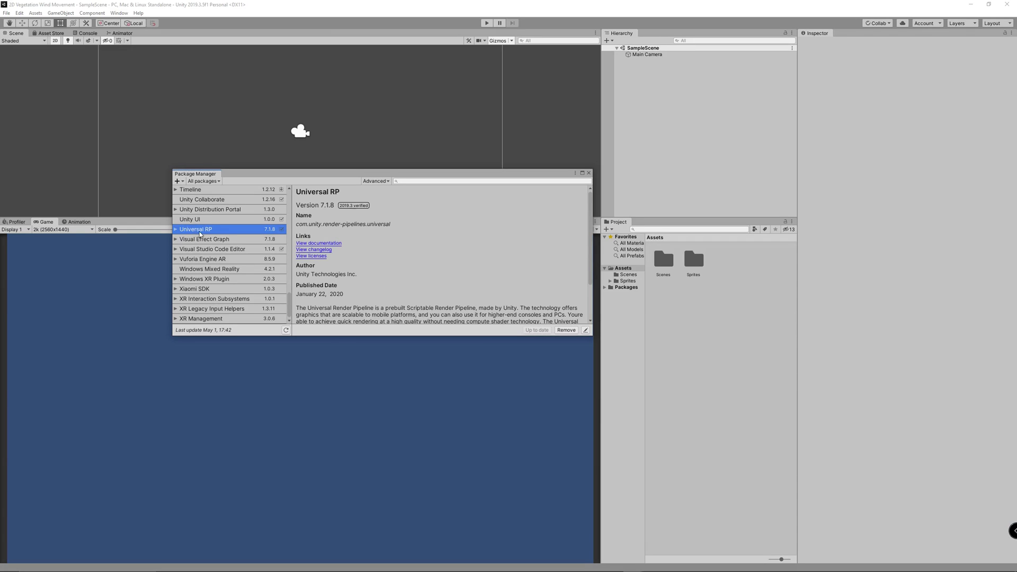
click(589, 173)
Create a Universal Render Pipeline asset with Forward Renderer in the Assets folder and name it "2D Renderer"
drag(597, 271, 577, 272)
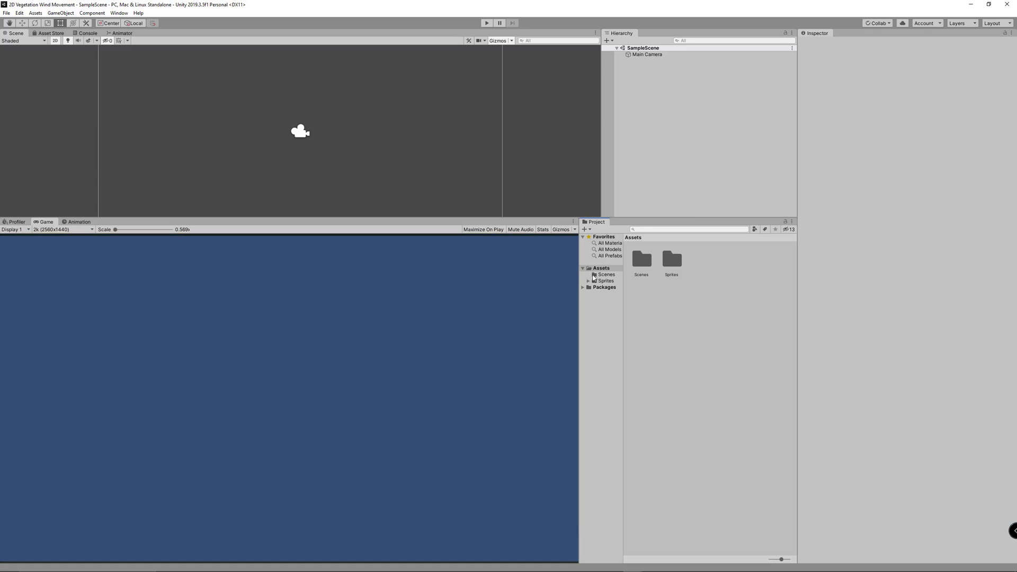
right_click(670, 317)
mouse_move(695, 323)
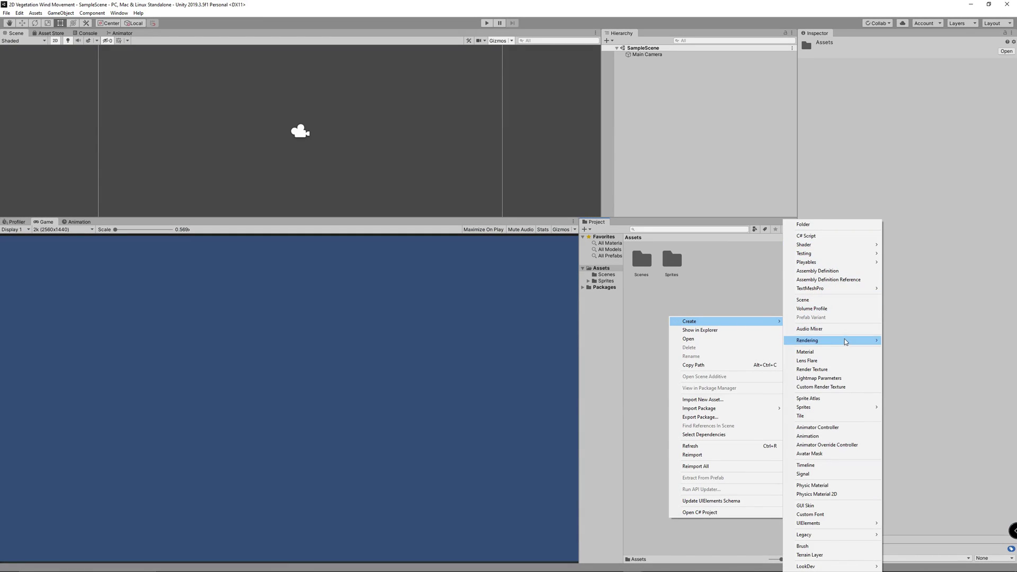
mouse_move(846, 342)
mouse_move(936, 345)
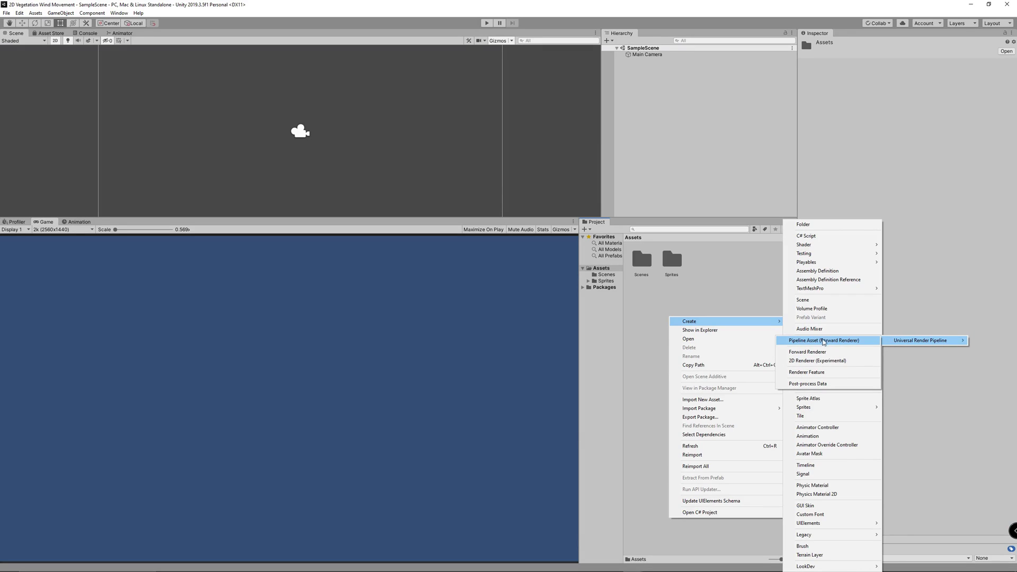
click(829, 342)
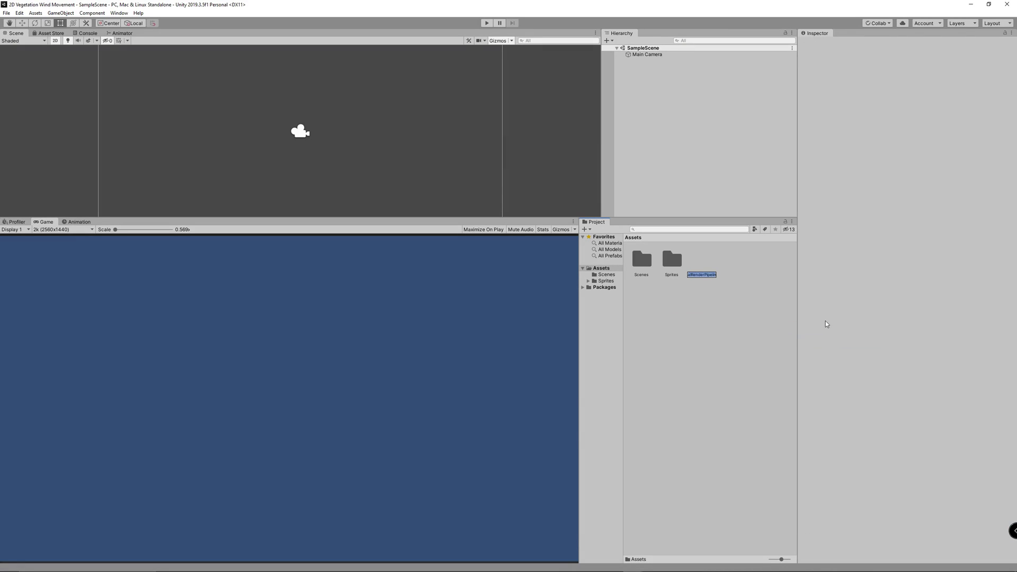
text(2D Renderer)
key(Return)
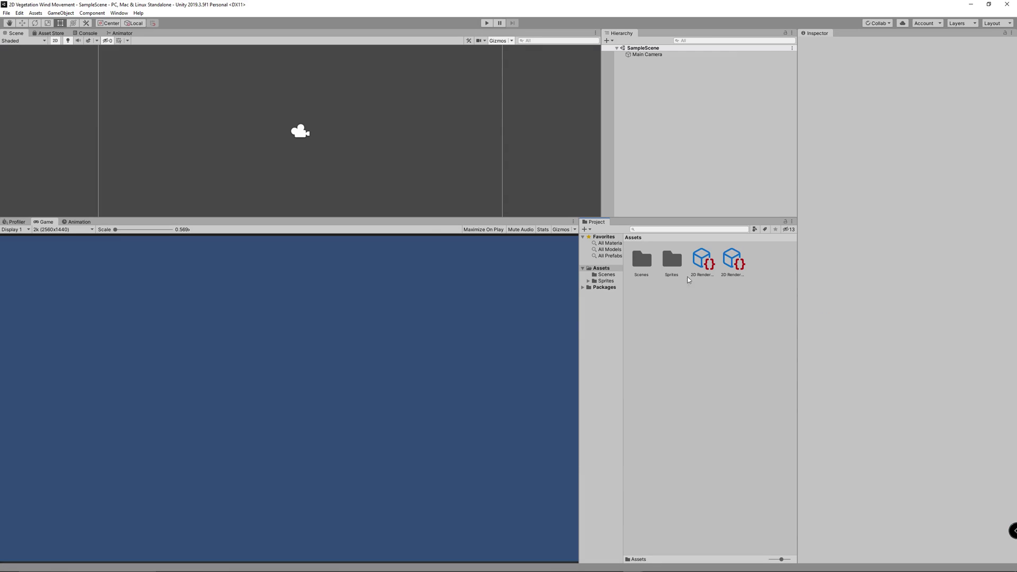
Assign the 2D Renderer asset as the Scriptable Render Pipeline in the project's Graphics settings
click(20, 13)
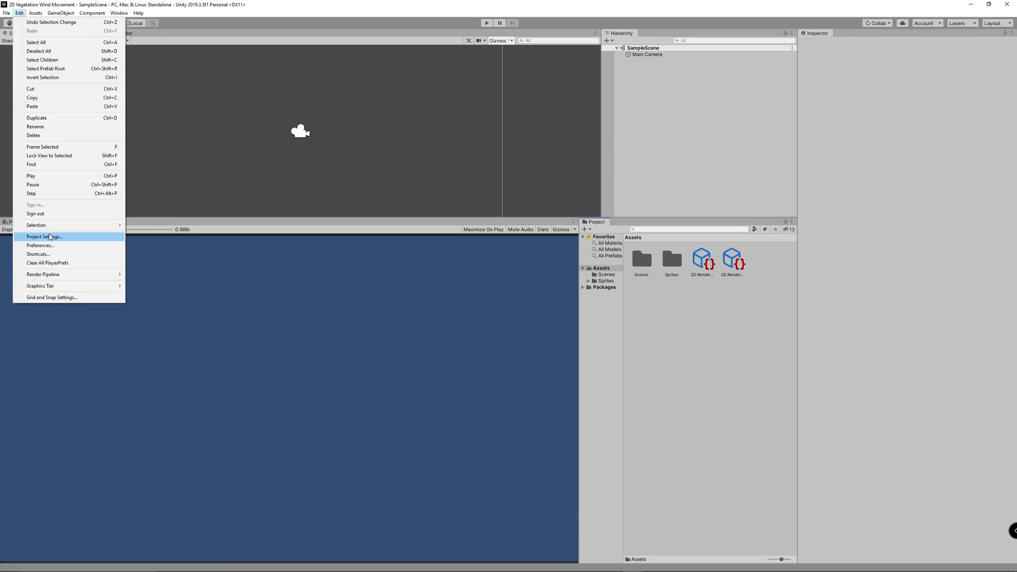
click(123, 236)
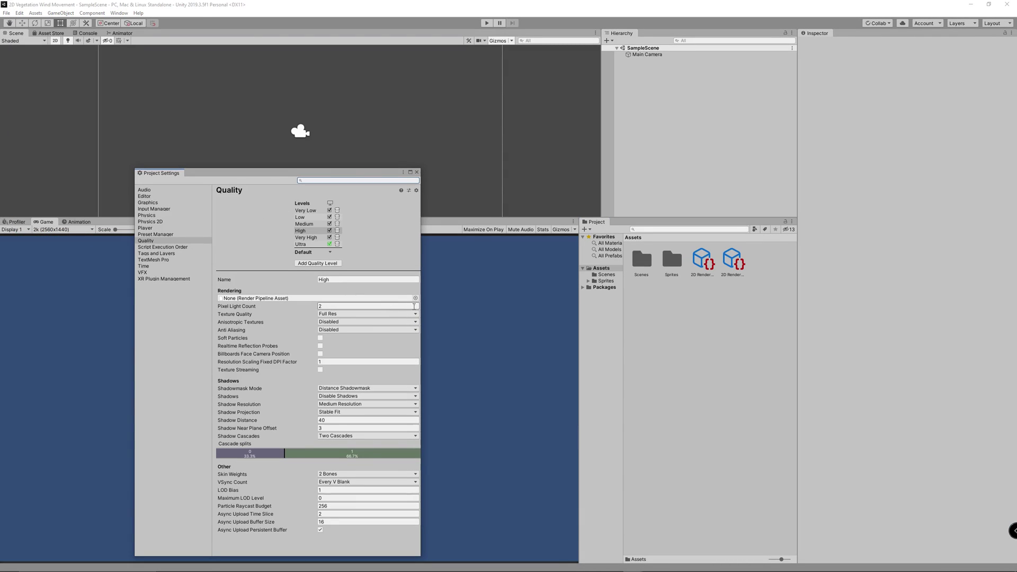
click(149, 203)
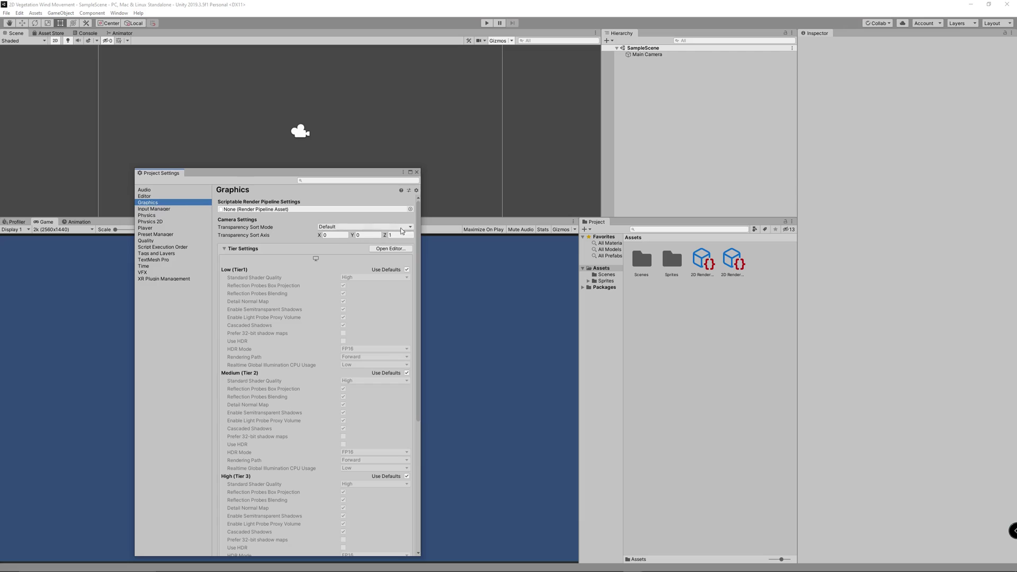
click(410, 209)
double_click(643, 129)
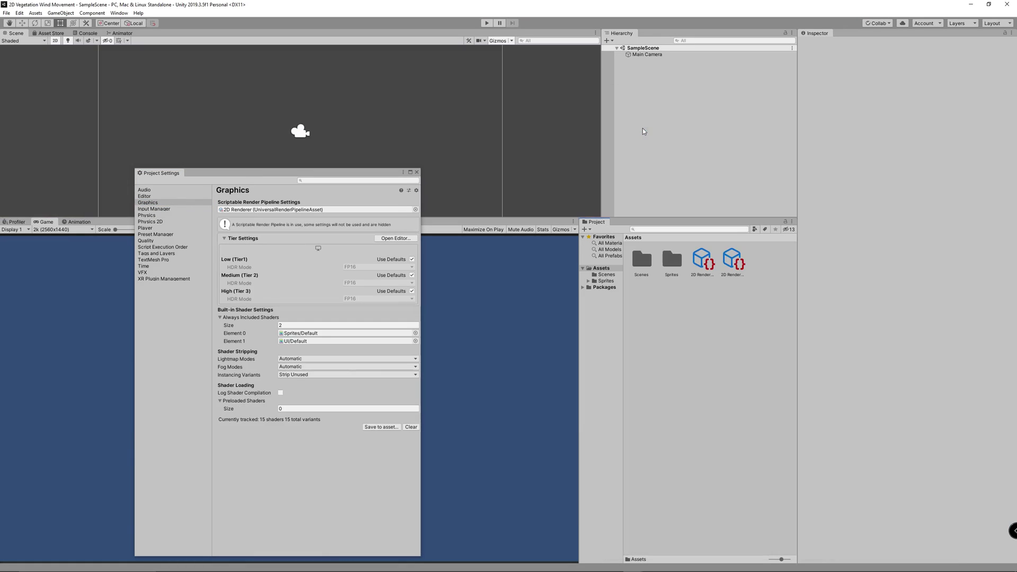
Assign the 2D Renderer asset as the render pipeline of the High quality level and close the project settings
click(148, 241)
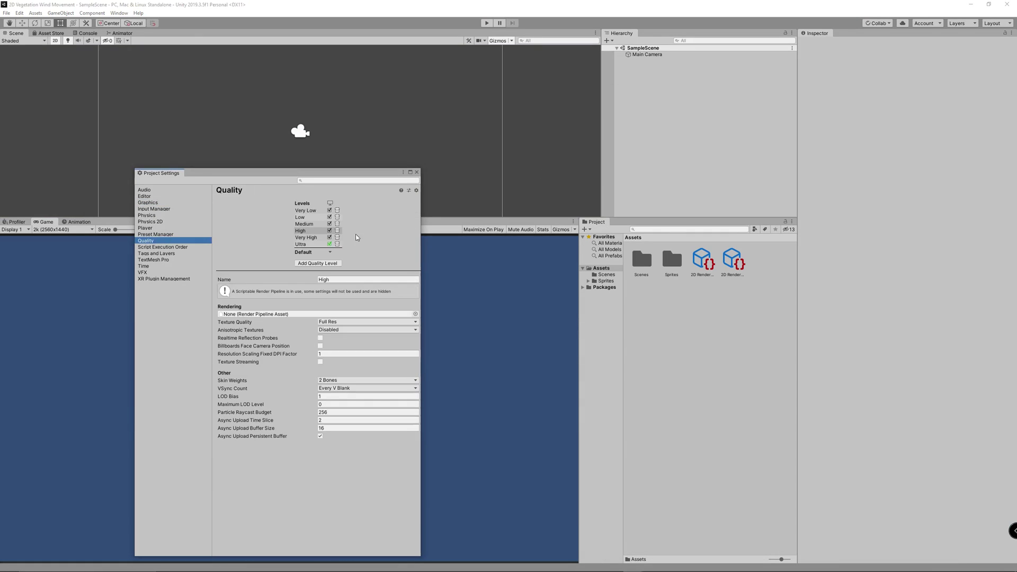
click(415, 315)
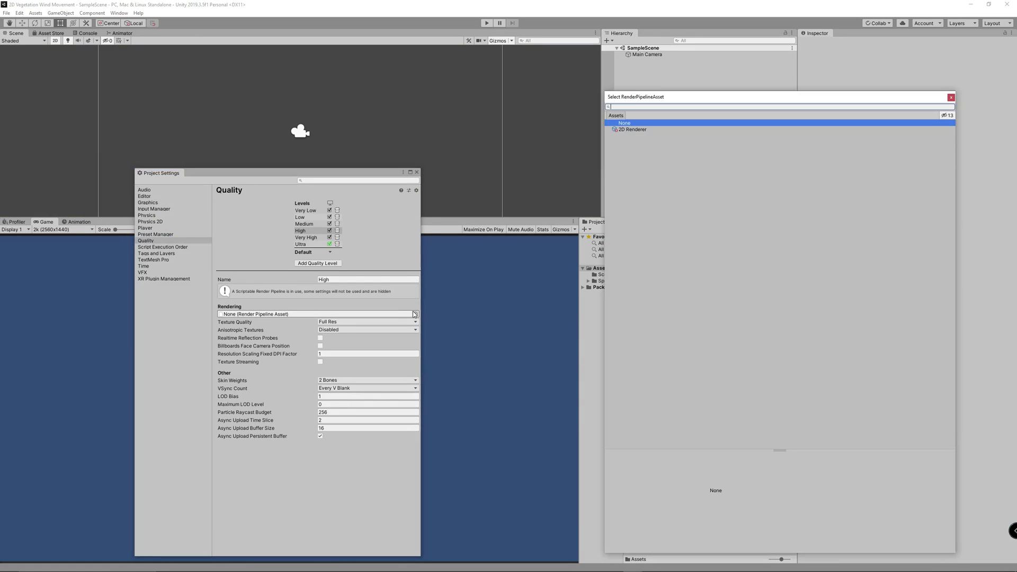
double_click(634, 130)
click(417, 172)
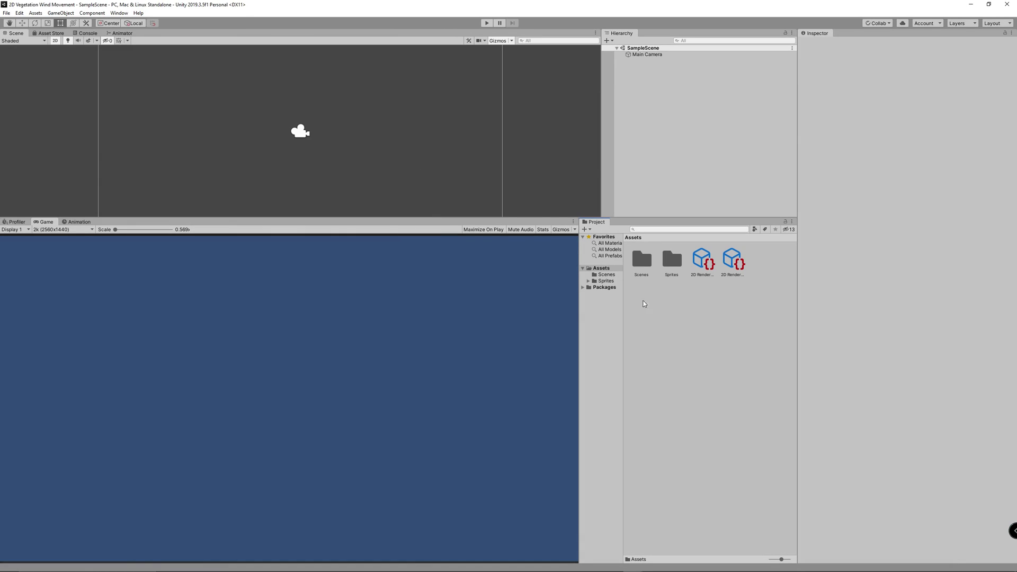
Find the Vegetation sprites inside the Sprites folder and add the DarkLeaf1 sprite to the scene at the origin
drag(603, 190, 581, 188)
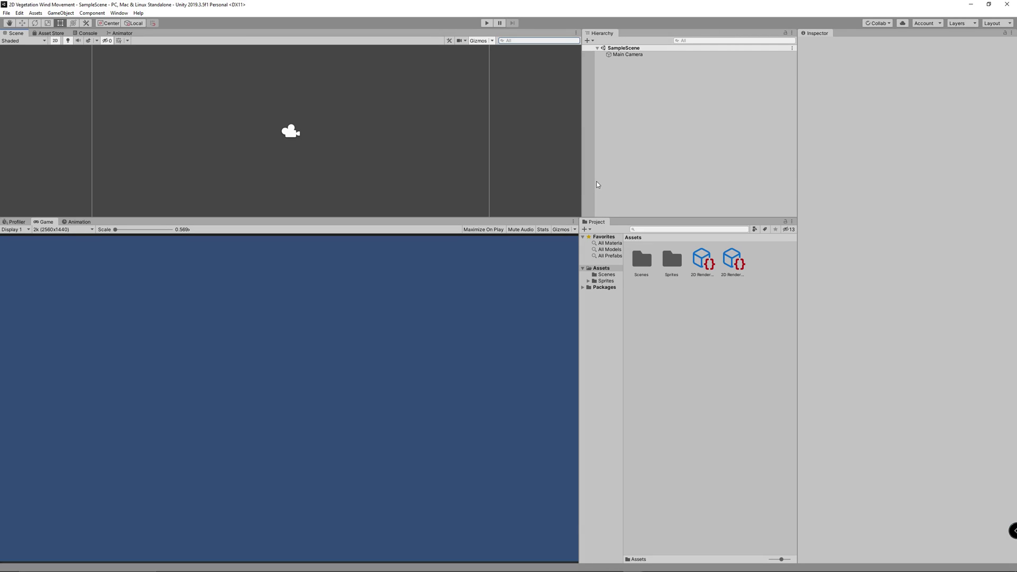
double_click(670, 267)
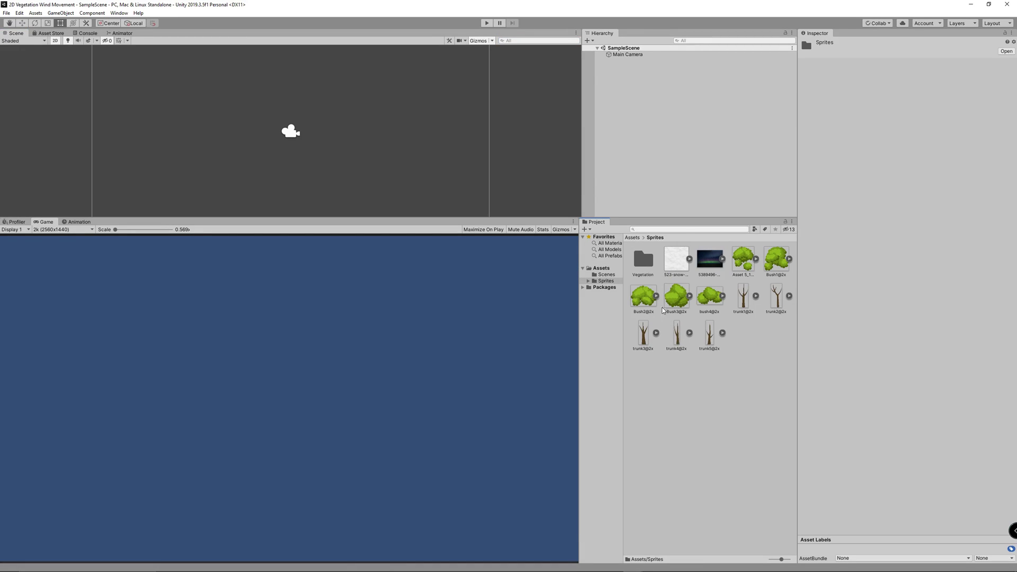
double_click(644, 261)
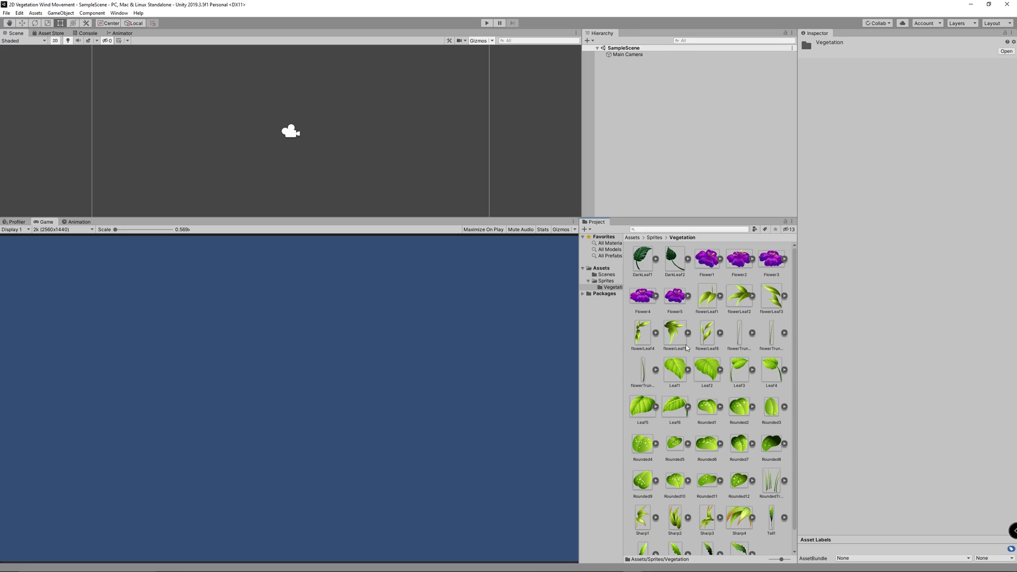
scroll(740, 403, down, 1)
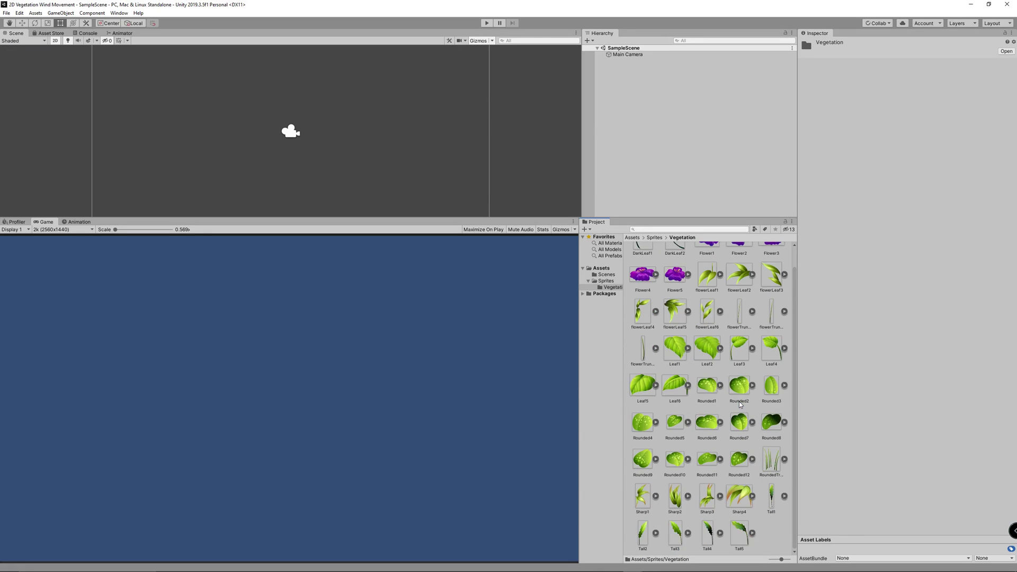
click(706, 355)
drag(708, 326, 714, 352)
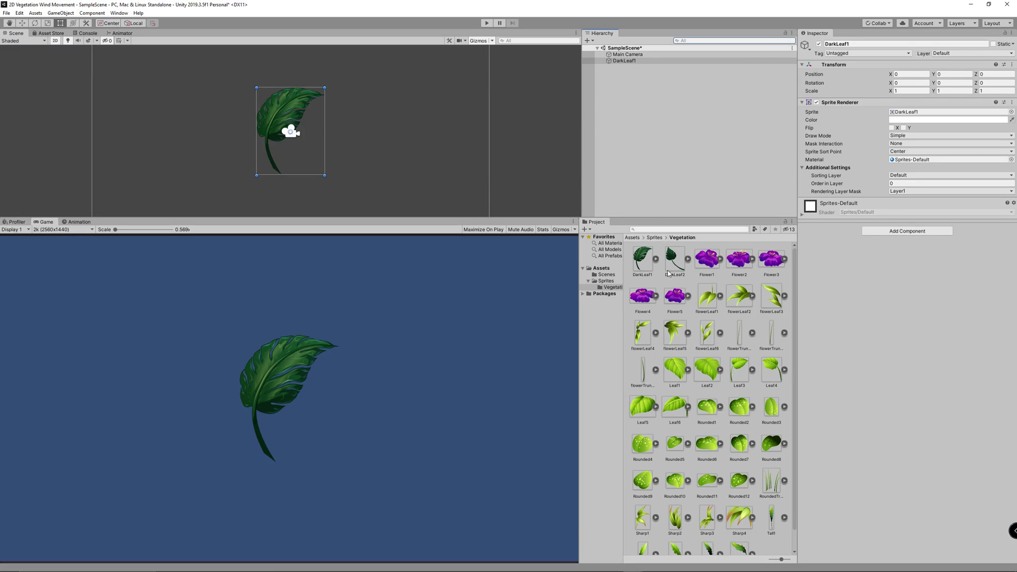
Create a Sprite Unlit shader graph in the Assets folder and name it "VegetationWindShader"
click(604, 269)
right_click(668, 311)
mouse_move(720, 319)
mouse_move(831, 247)
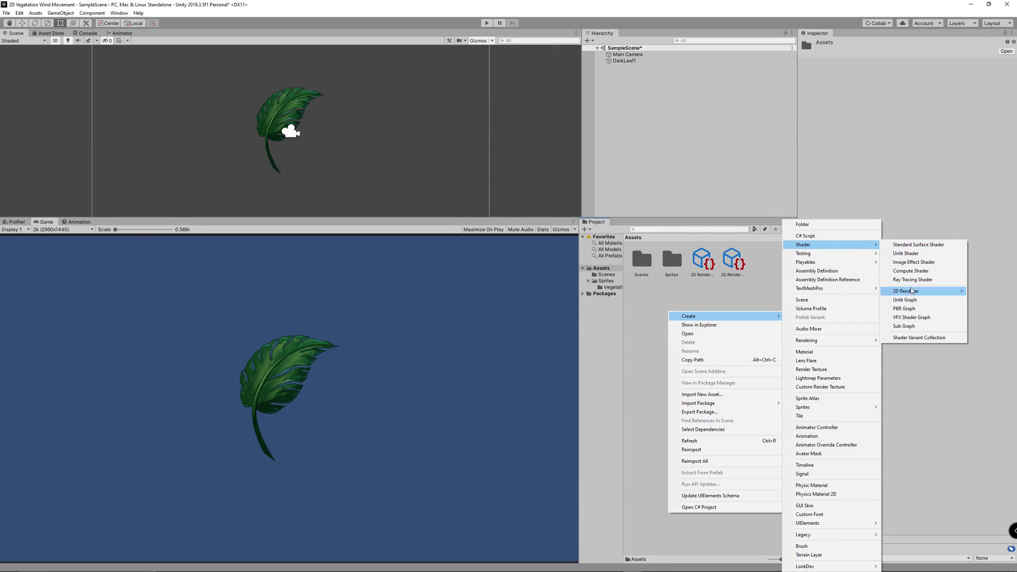
mouse_move(912, 292)
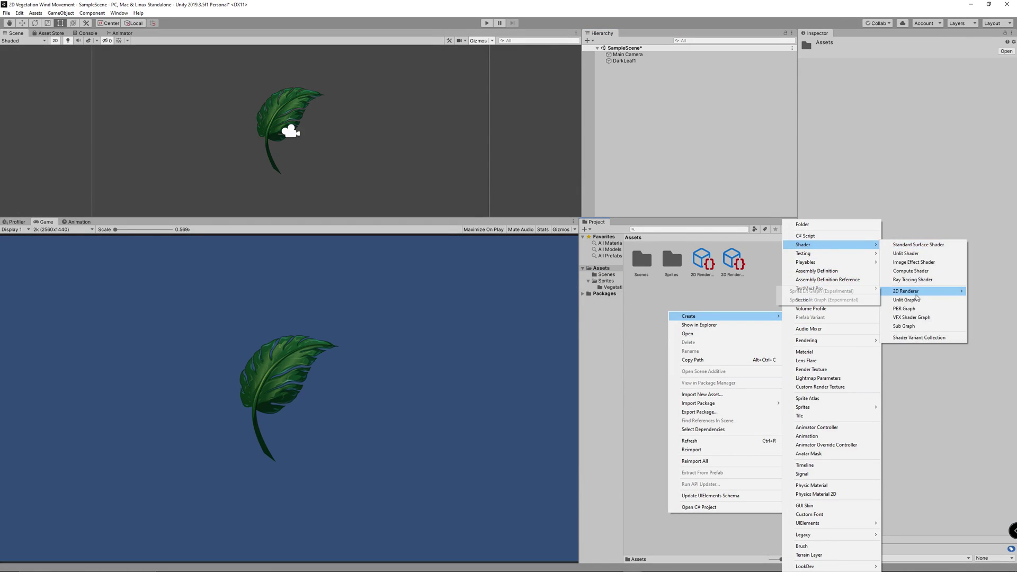
click(848, 301)
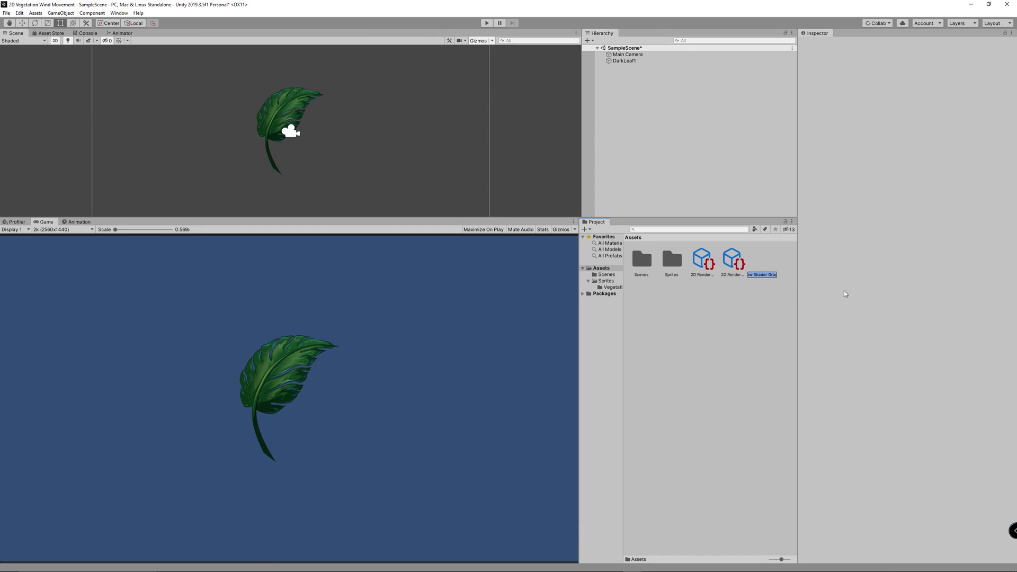
text(VegetationWi)
text(ndShader)
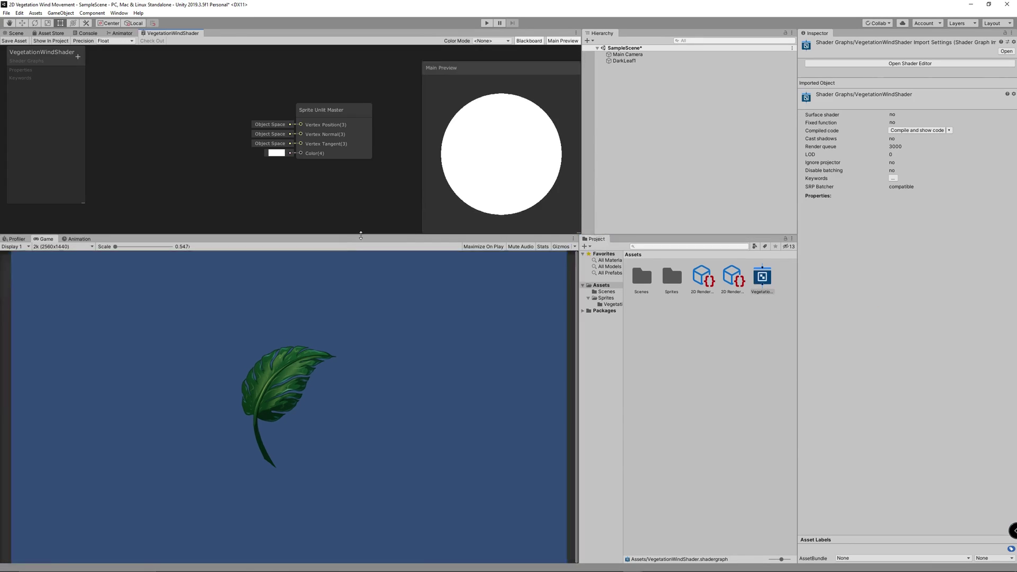
Open VegetationWindShader for editing and enlarge the graph area by shrinking the Game, Hierarchy and Project views
drag(291, 218, 291, 395)
drag(582, 159, 753, 159)
drag(582, 439, 814, 439)
Add an exposed Texture2D property named "MainTexture" to the shader graph
click(78, 56)
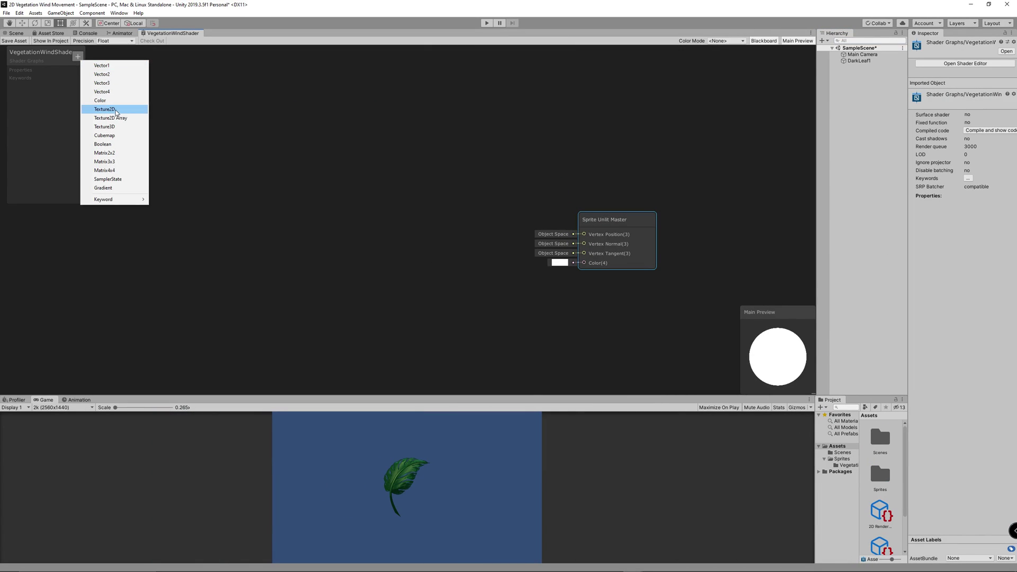
click(116, 110)
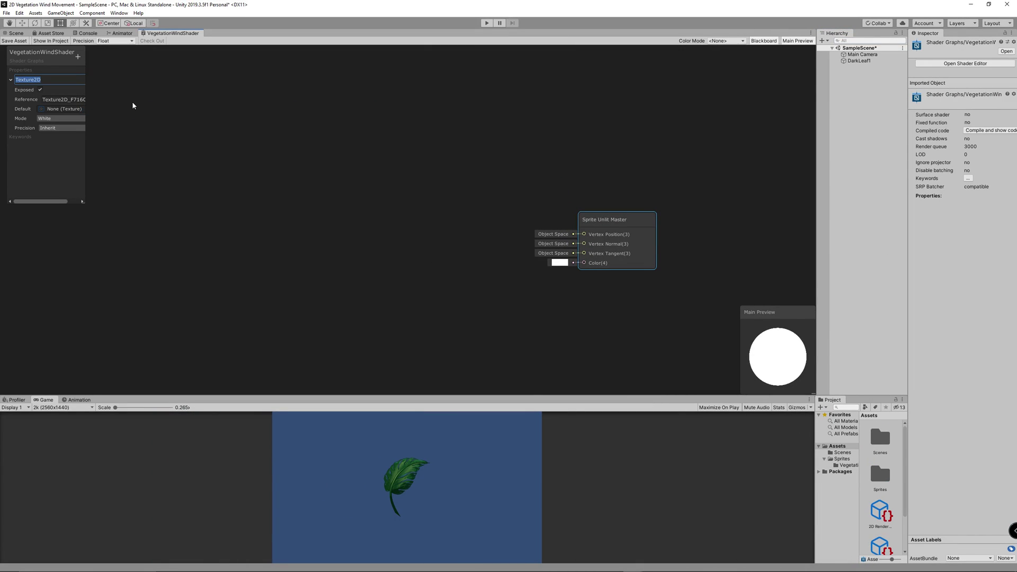
text(MAI)
key(Return)
Set the MainTexture property's reference to "_MainTex" and its default texture to DarkLeaf1
drag(85, 205, 138, 209)
click(102, 100)
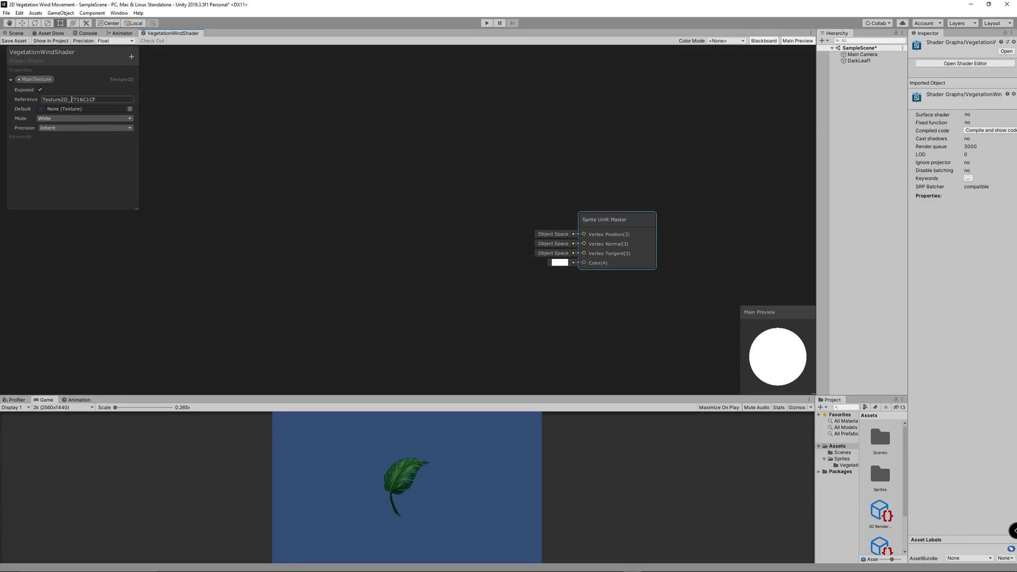
key(BackSpace)
text(_MainTex)
click(130, 109)
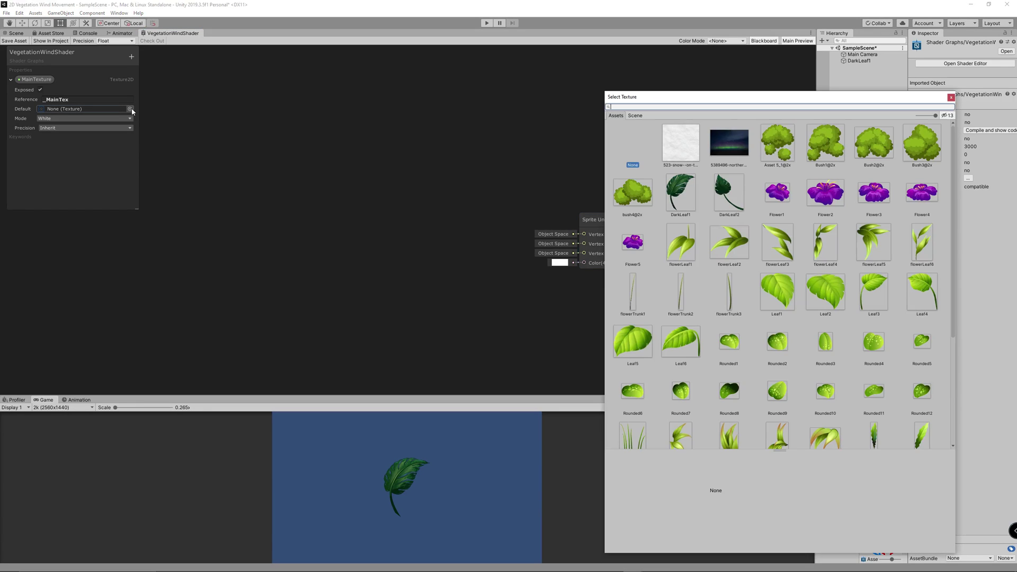
double_click(676, 199)
Place the MainTexture property in the graph and add a Sample Texture 2D node beside it
drag(37, 80, 215, 149)
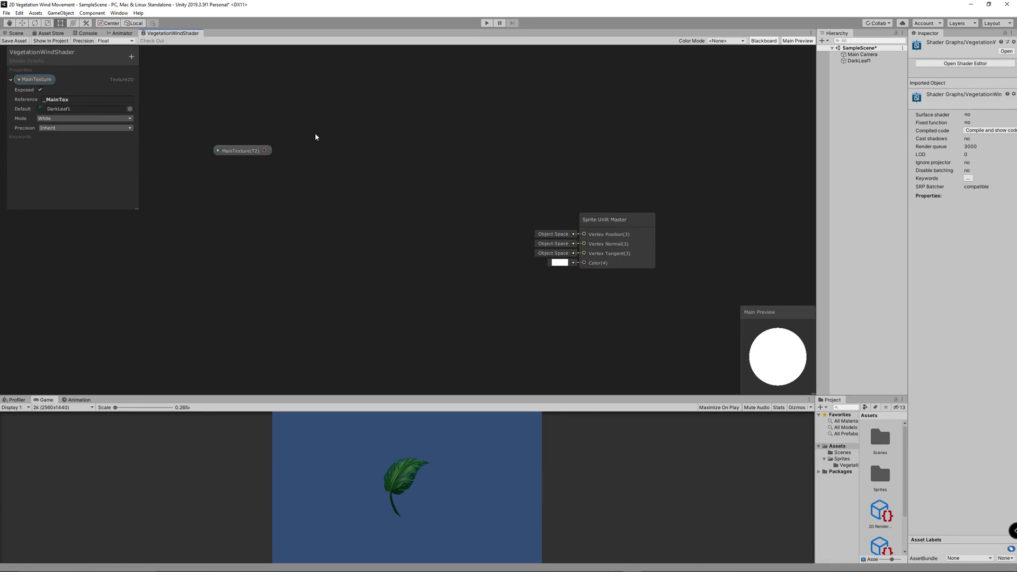
right_click(316, 138)
click(344, 139)
text(sam)
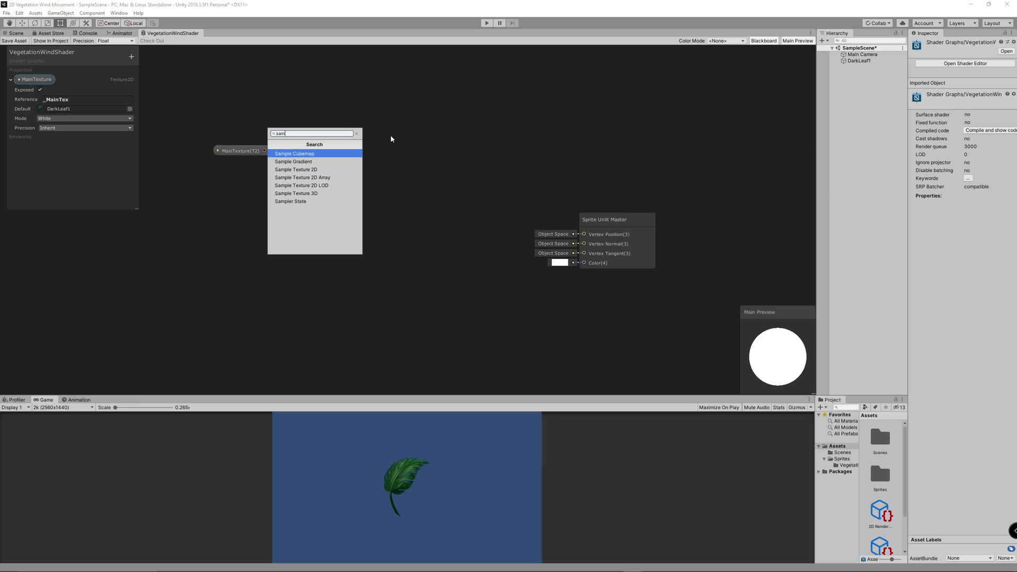
key(Down)
key(Down)
key(Return)
drag(368, 141, 428, 242)
Connect MainTexture to the Sample Texture 2D node's Texture input and its RGBA output to the Sprite Unlit Master's Color
drag(264, 151, 382, 264)
drag(253, 151, 321, 262)
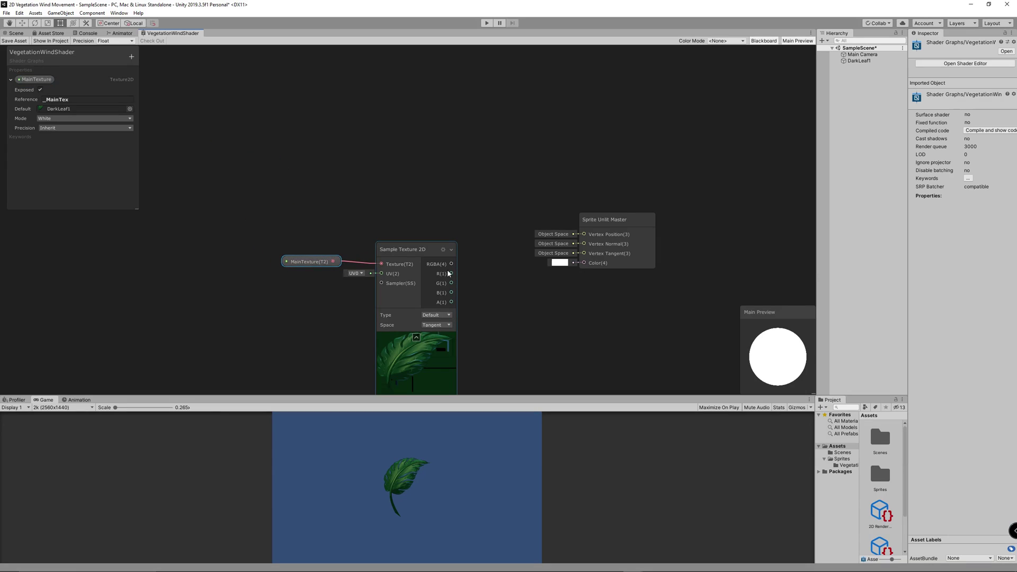
drag(452, 265, 583, 263)
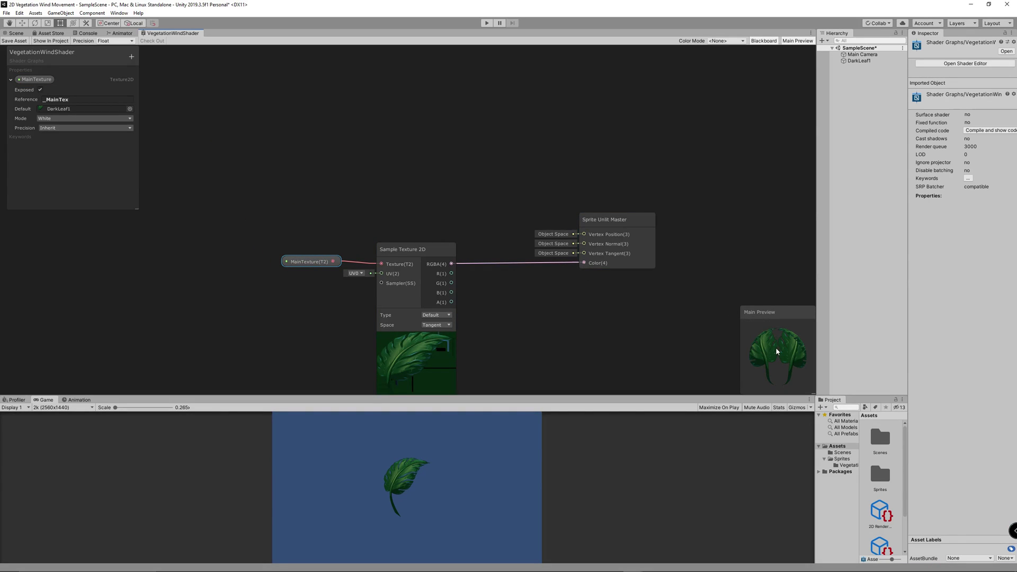
Enlarge the Main Preview and switch it to a flat preview mesh
drag(770, 312, 748, 294)
drag(792, 376, 814, 393)
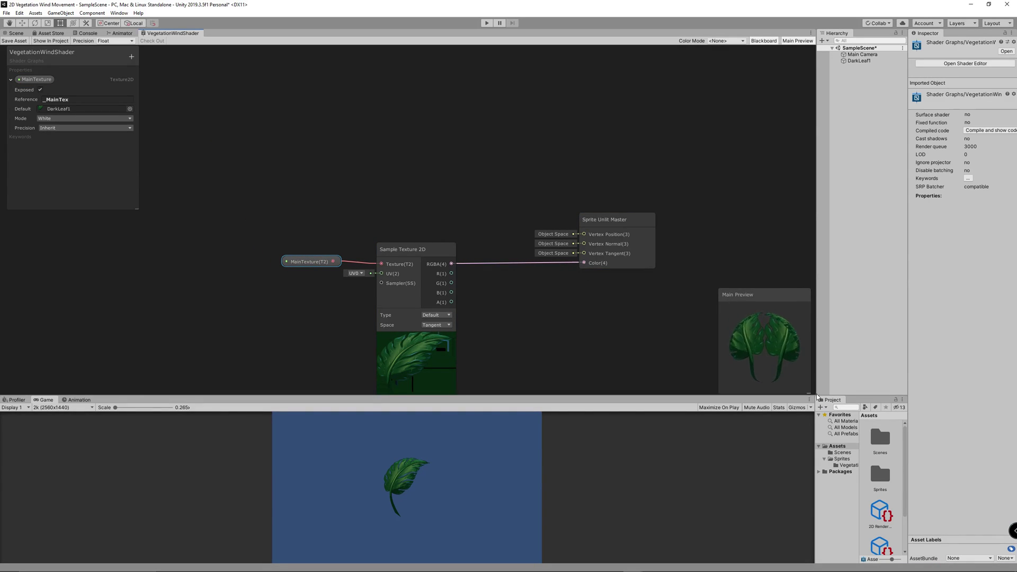
right_click(780, 345)
click(798, 384)
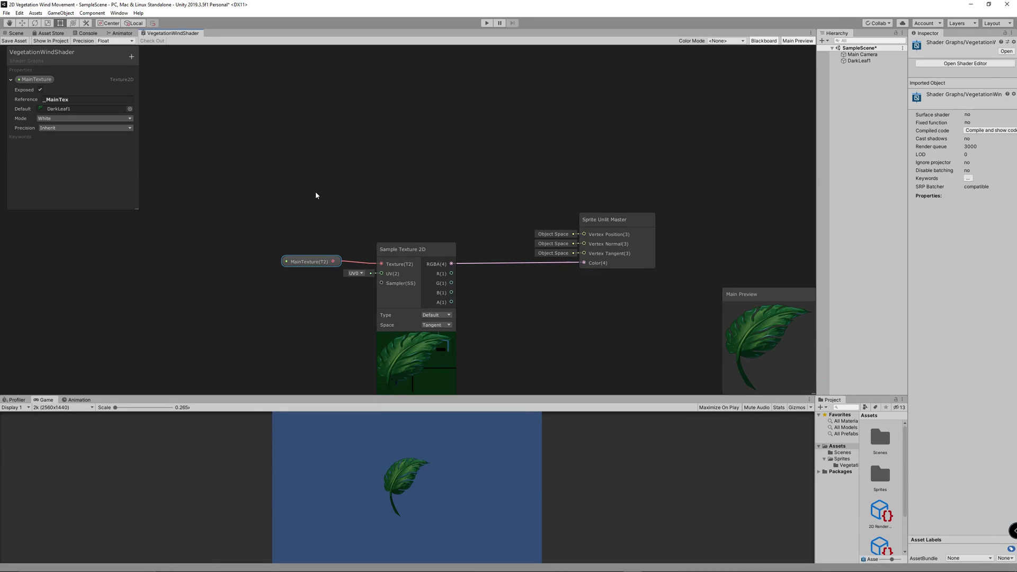
Add a Gradient Noise node to the graph above the texture nodes
right_click(308, 93)
click(325, 97)
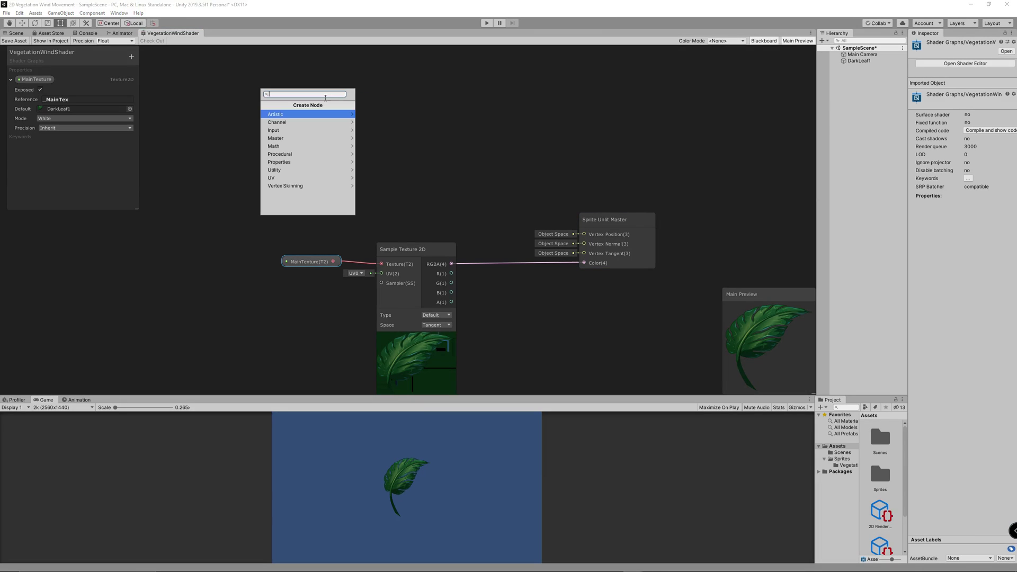
text(g)
click(308, 124)
drag(340, 111, 308, 88)
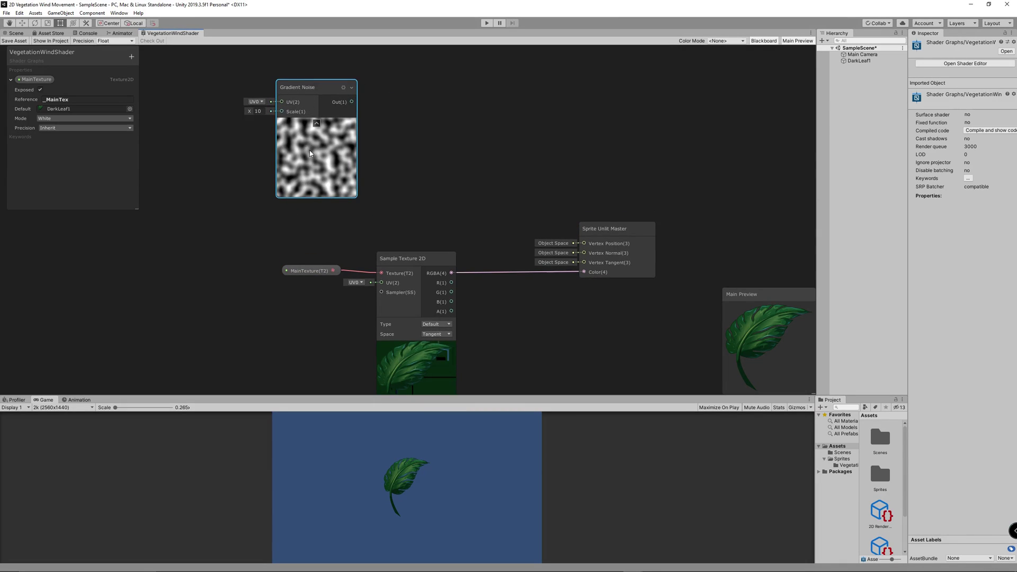
Add a Time node to the graph, well before the Gradient Noise node
middle_drag(305, 158, 514, 200)
right_click(223, 146)
click(278, 148)
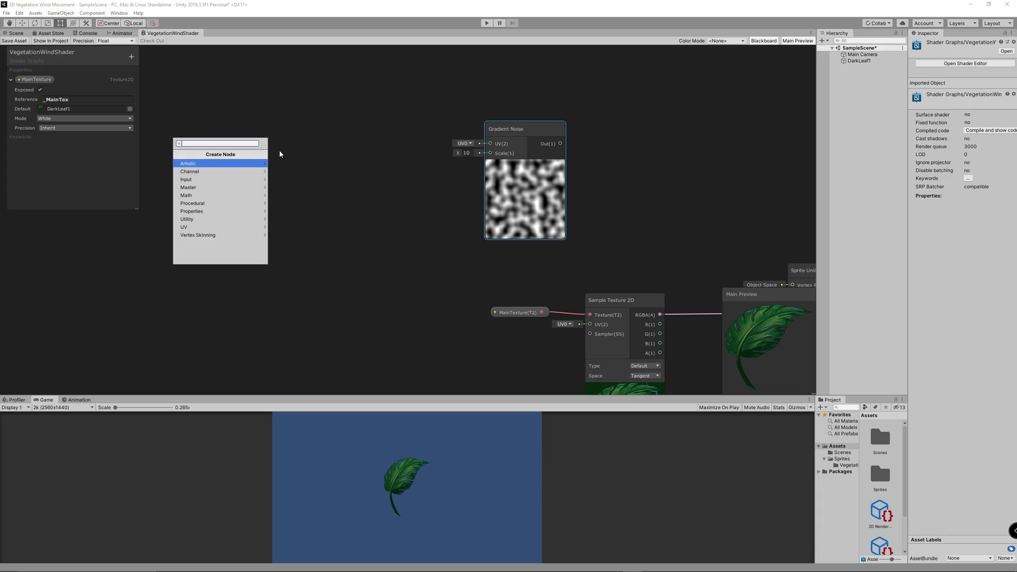
text(time)
key(Return)
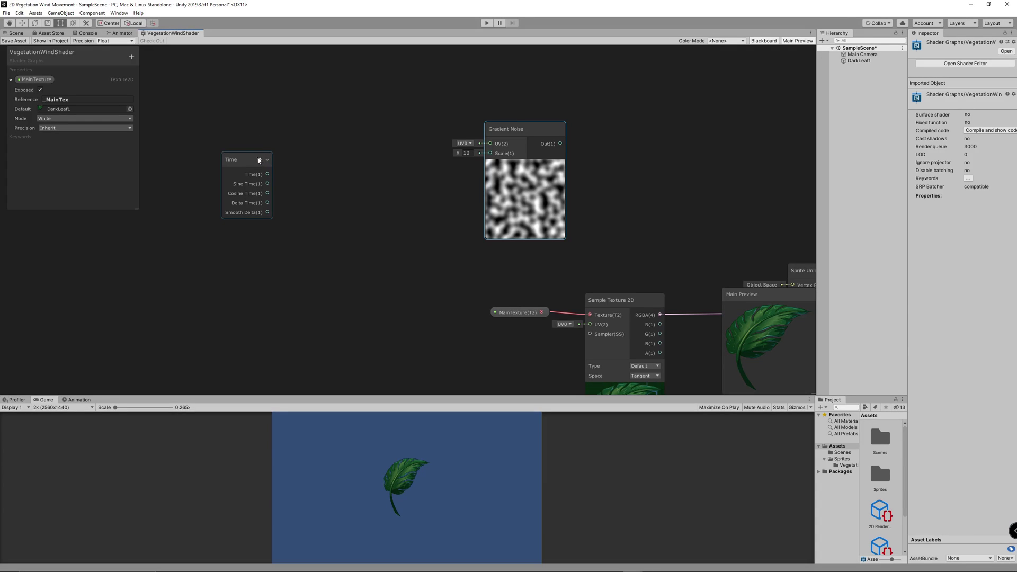
Move the Time node up beside the properties and add a Vector1 property named WindSpeed
drag(259, 167, 214, 120)
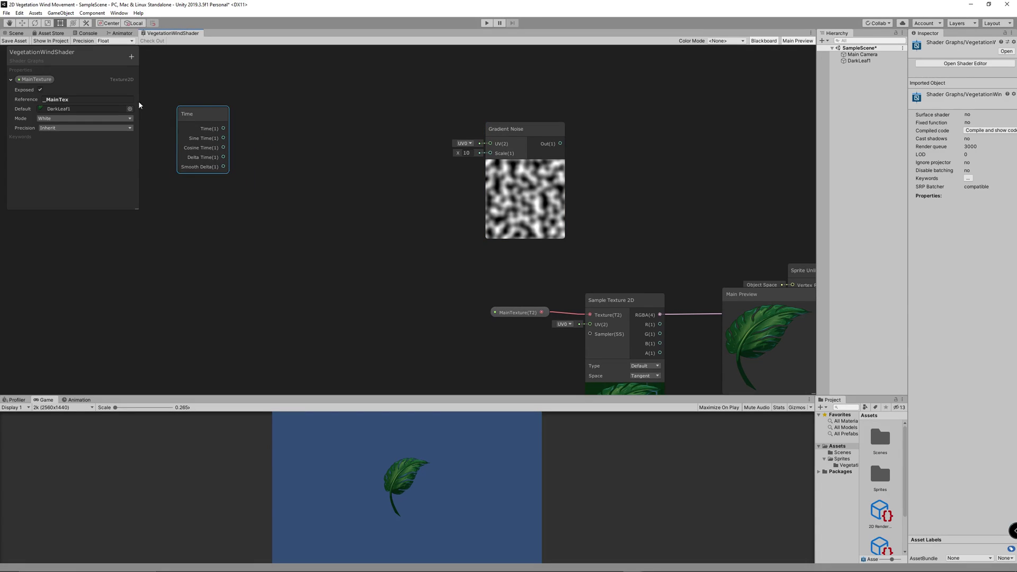
click(131, 56)
click(190, 72)
text(WindSpe)
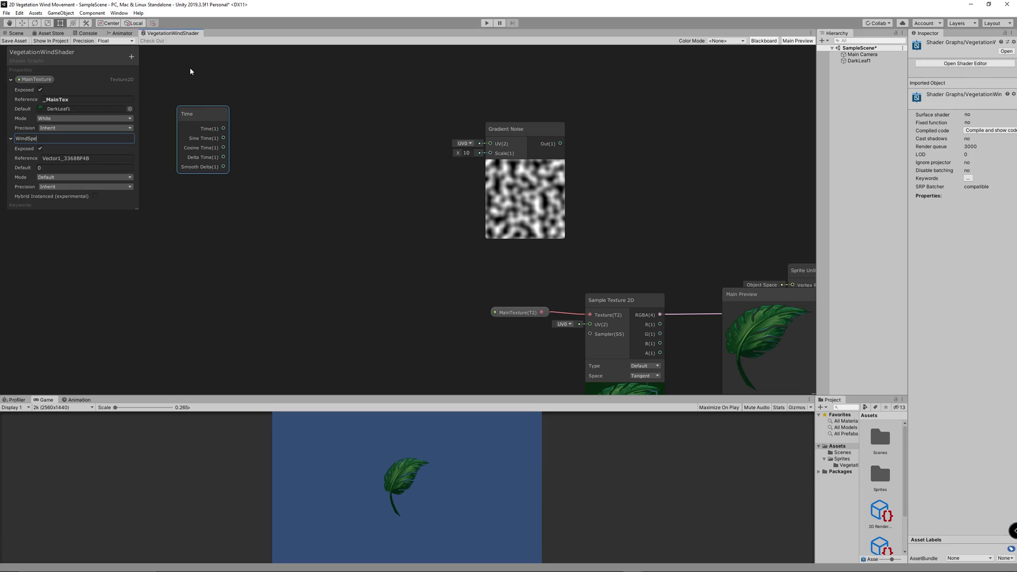
text(ed)
key(Return)
Set WindSpeed's reference to _WindSpeed and its default value to 1
click(96, 158)
text(_)
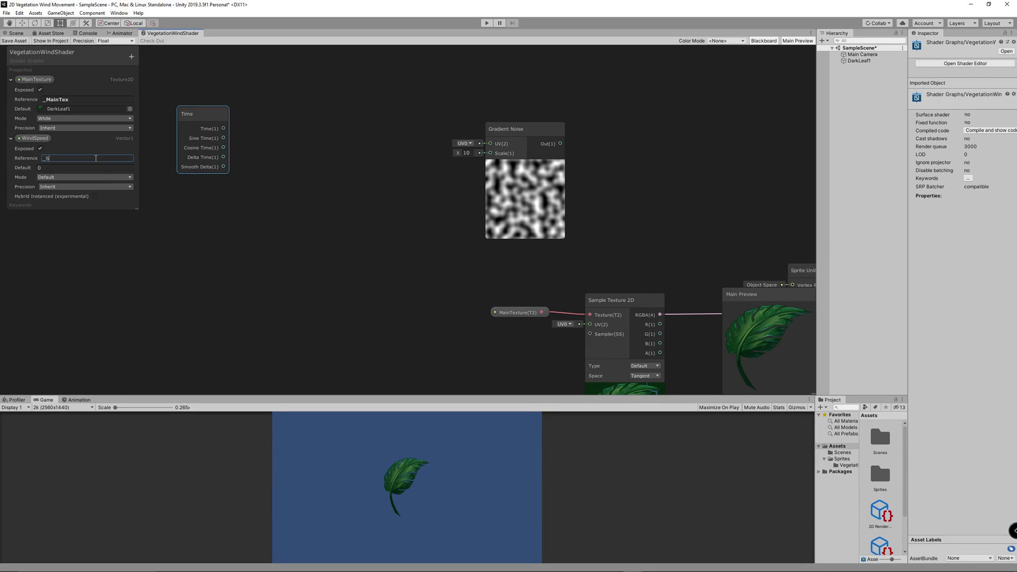
text(WindSpeed)
click(65, 168)
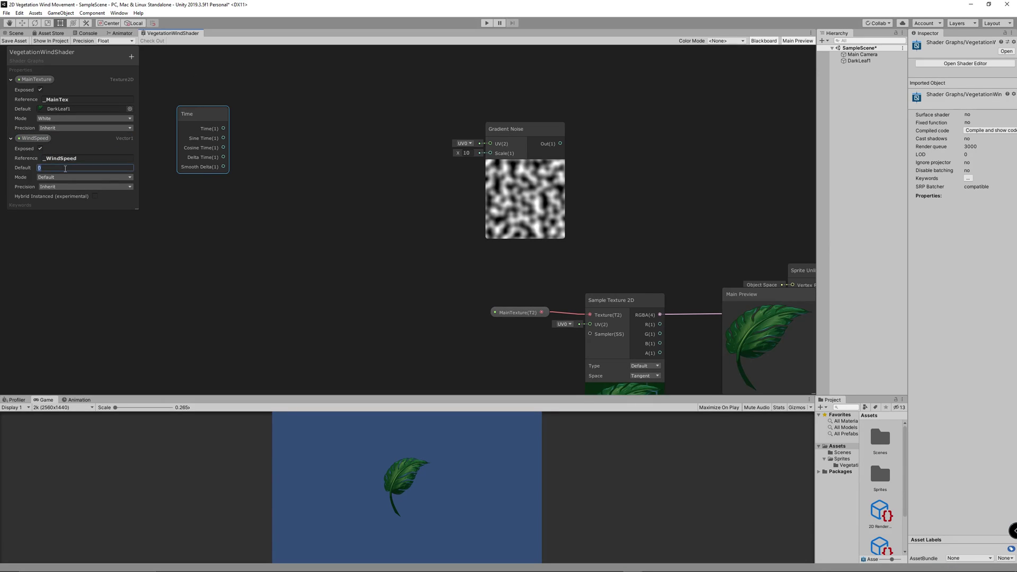
Place WindSpeed in the graph and multiply it with the Time output in a new Multiply node, with Time in A and WindSpeed in B
drag(32, 138, 212, 208)
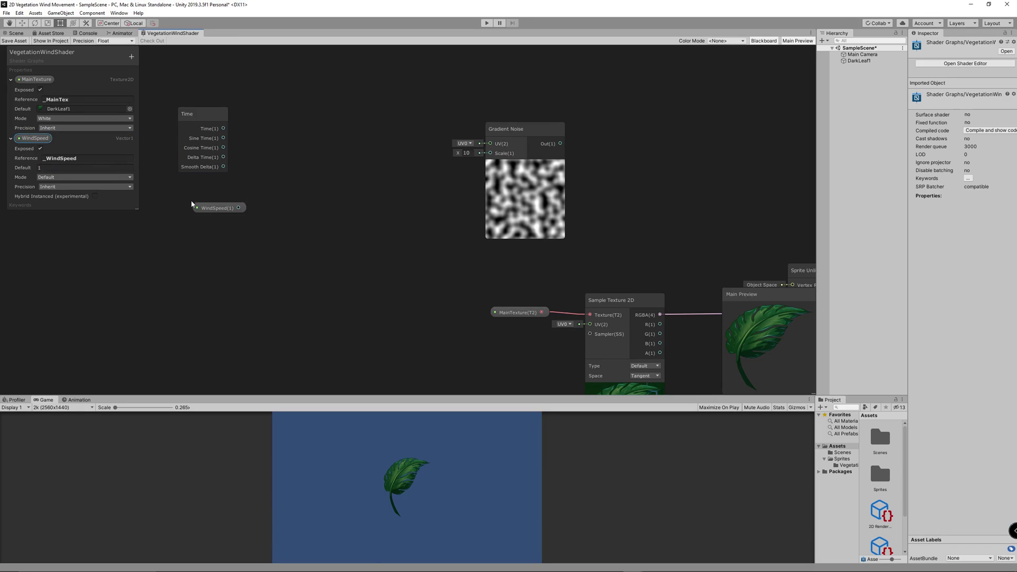
text(mu)
key(Return)
drag(277, 209, 309, 177)
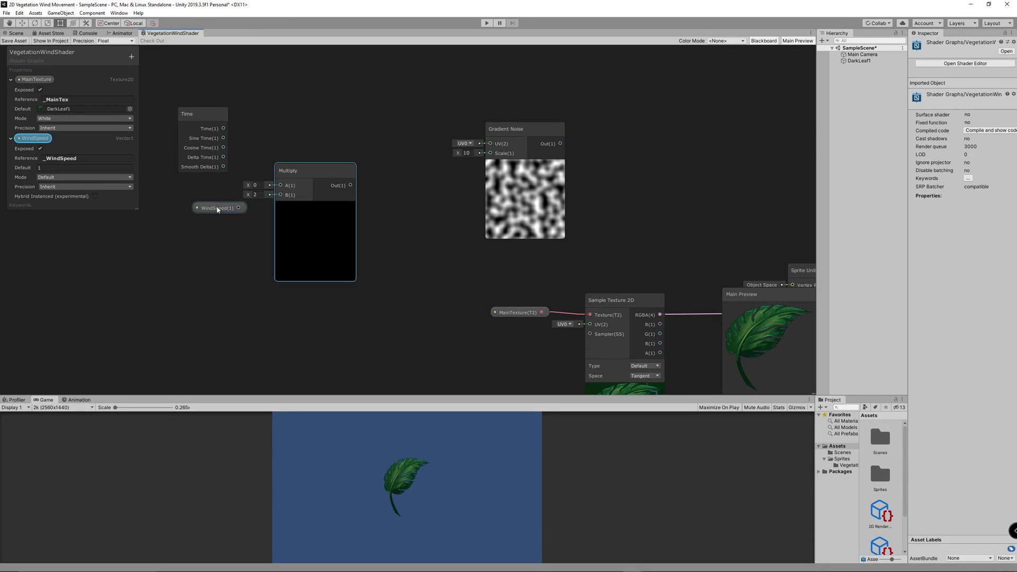
drag(218, 209, 204, 213)
drag(224, 213, 276, 196)
drag(225, 129, 269, 157)
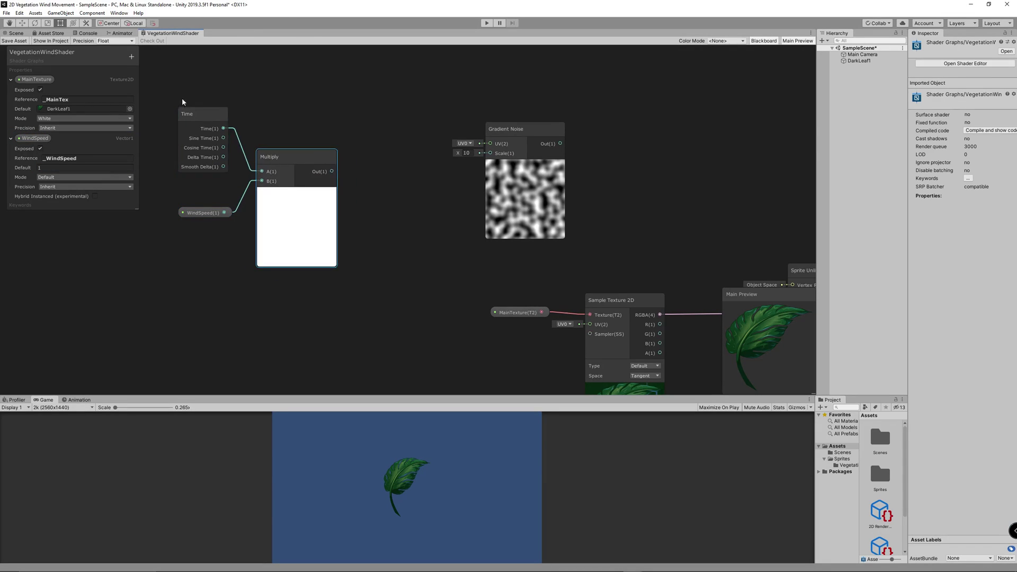
drag(182, 100, 284, 244)
drag(283, 244, 249, 267)
right_click(351, 227)
click(361, 232)
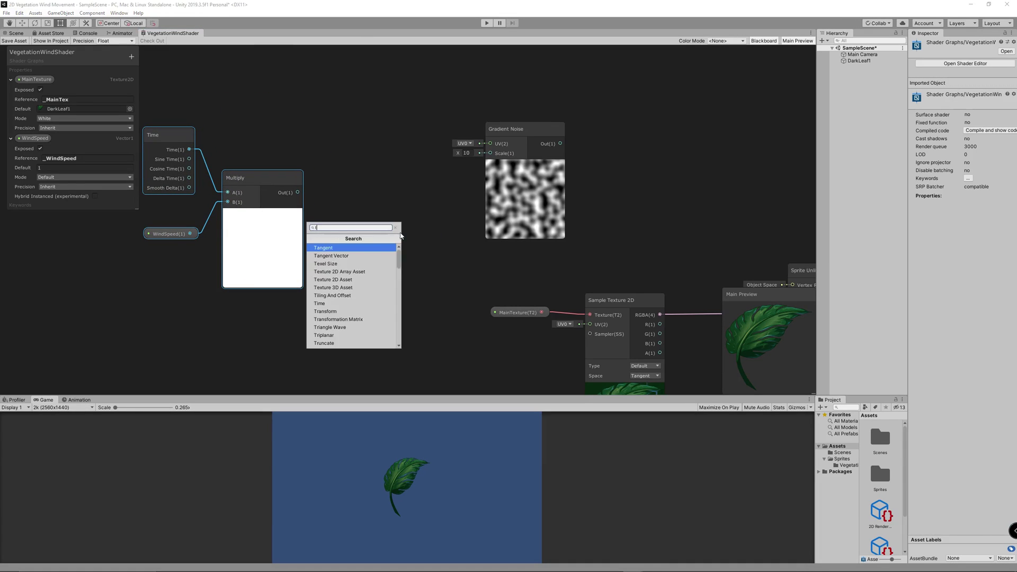
text(tim)
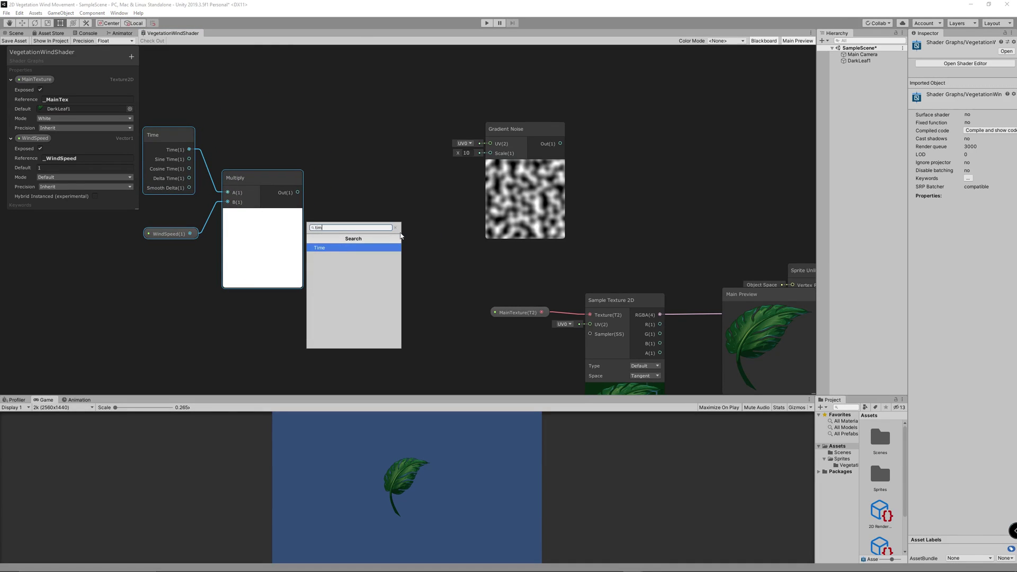
click(381, 204)
Add a second Multiply node to the graph after the existing Multiply node
right_click(348, 207)
click(384, 213)
text(mu)
key(Return)
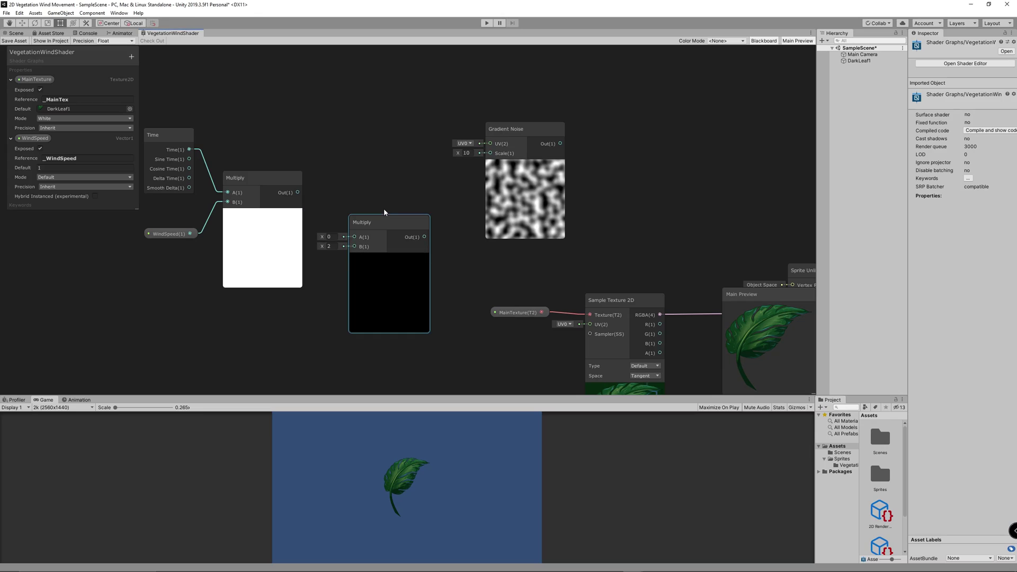
Add a Vector2 property named WindDirection to the shader's properties
click(132, 56)
click(159, 77)
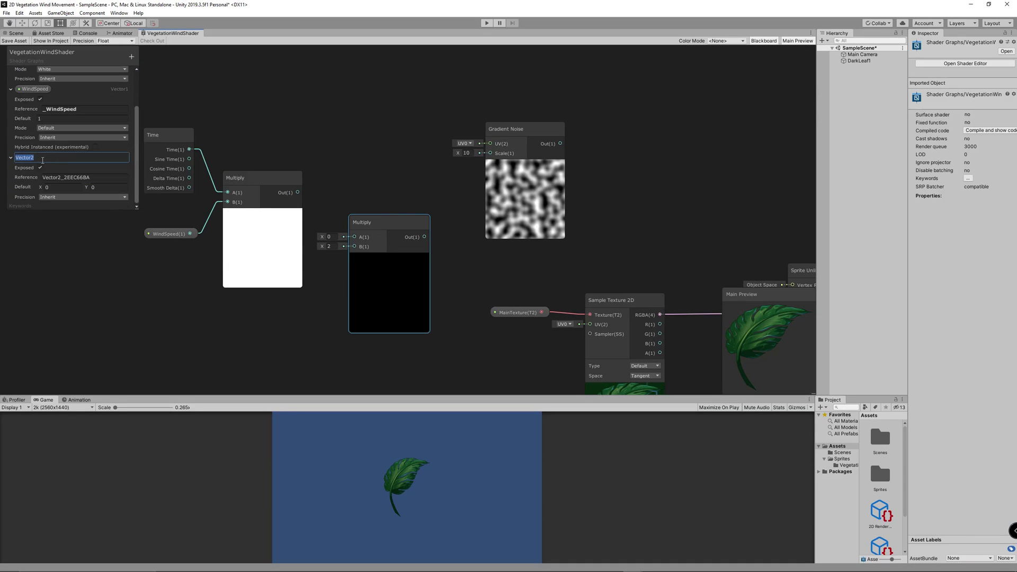
text(WindDirection)
key(Return)
Set WindDirection's default X to 1, place it in the graph, and feed it and the first Multiply output into the second Multiply node
drag(48, 161, 258, 315)
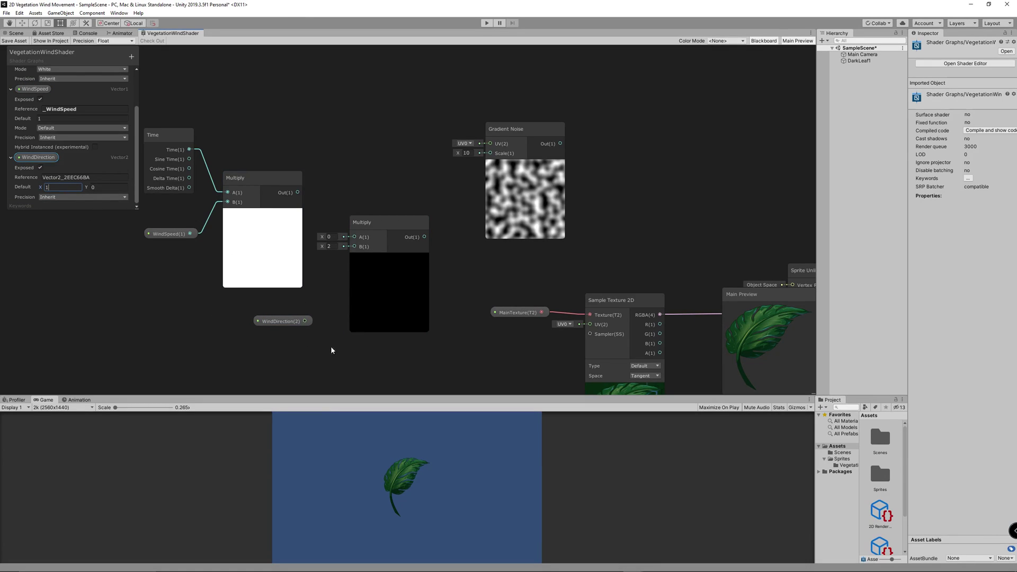
drag(304, 321, 354, 247)
drag(298, 193, 356, 239)
drag(368, 224, 347, 220)
drag(278, 323, 256, 322)
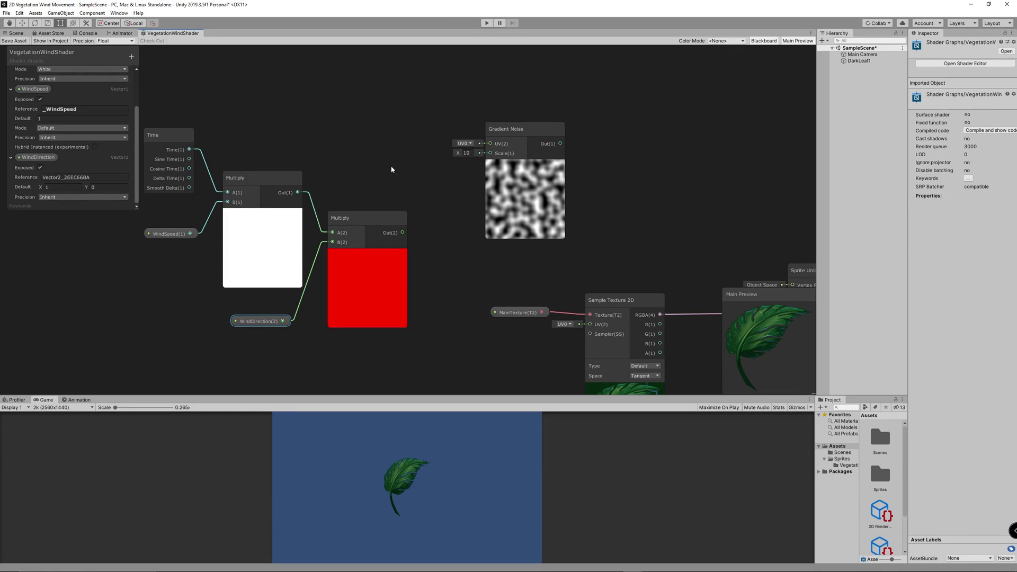
Add a Tiling And Offset node before Gradient Noise and connect the second Multiply output to its Offset
drag(524, 128, 550, 149)
right_click(443, 92)
click(449, 97)
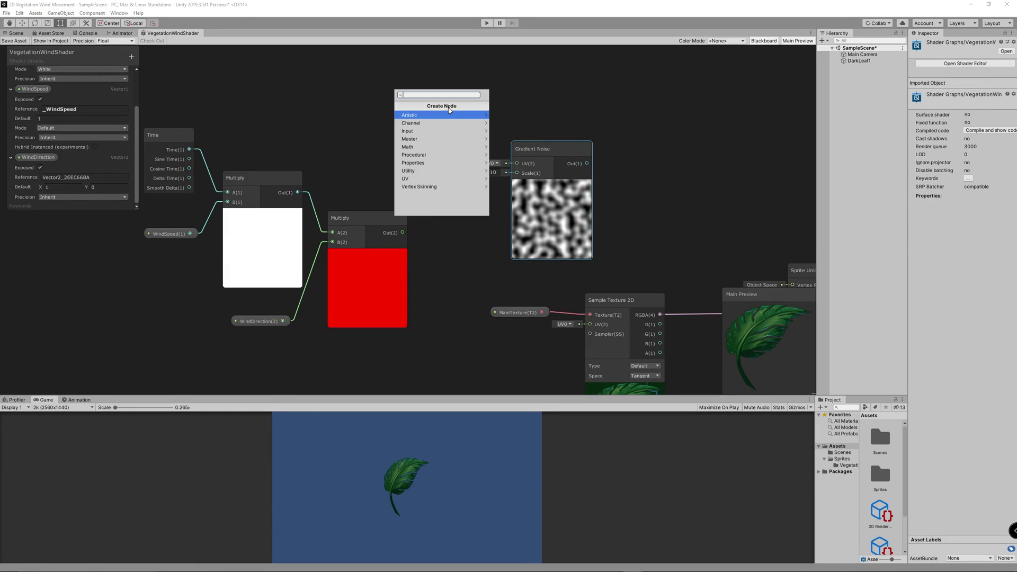
text(til)
key(Return)
drag(471, 117, 456, 166)
drag(535, 148, 593, 154)
drag(402, 232, 433, 194)
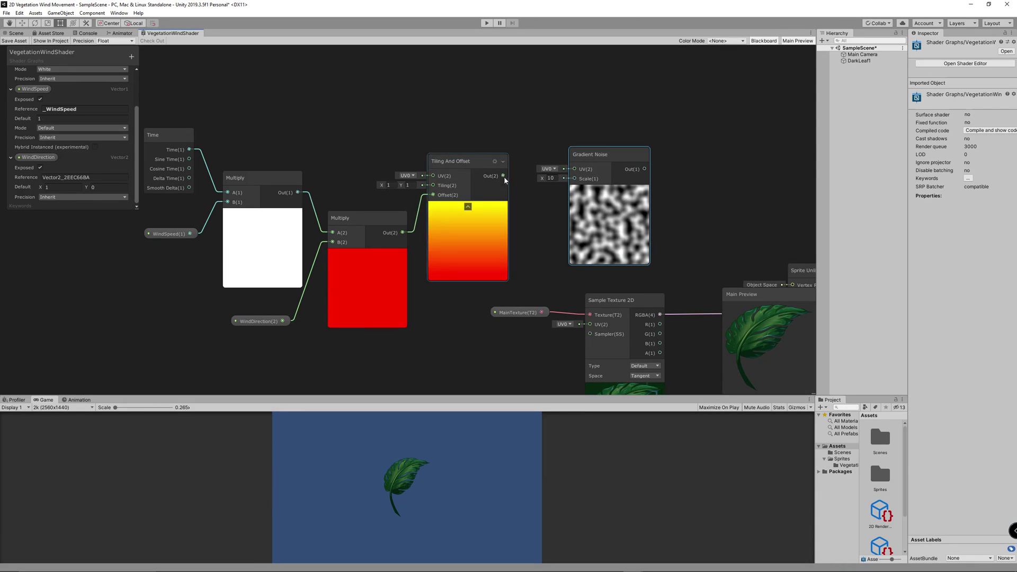
Connect the Tiling And Offset output to Gradient Noise's UV and remove the mistaken connection to its Scale
drag(503, 176, 575, 179)
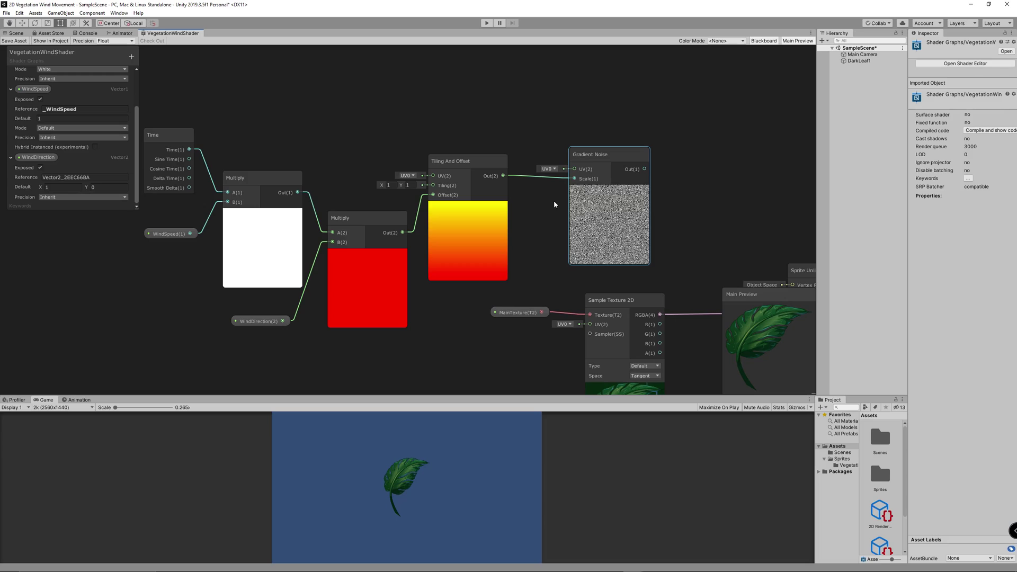
drag(503, 176, 575, 169)
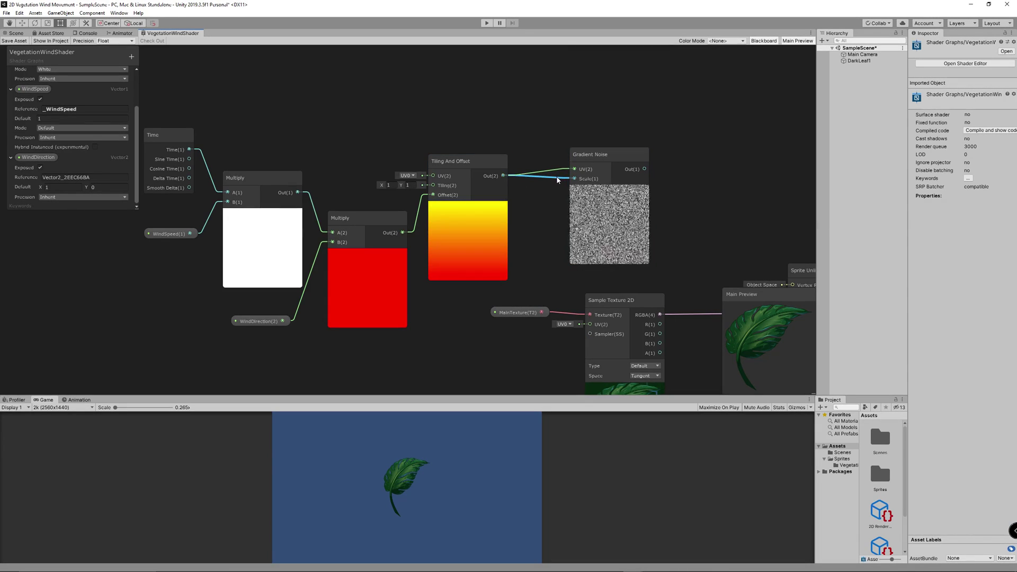
key(Delete)
scroll(373, 226, down, 2)
drag(207, 133, 489, 288)
click(495, 229)
scroll(490, 249, up, 2)
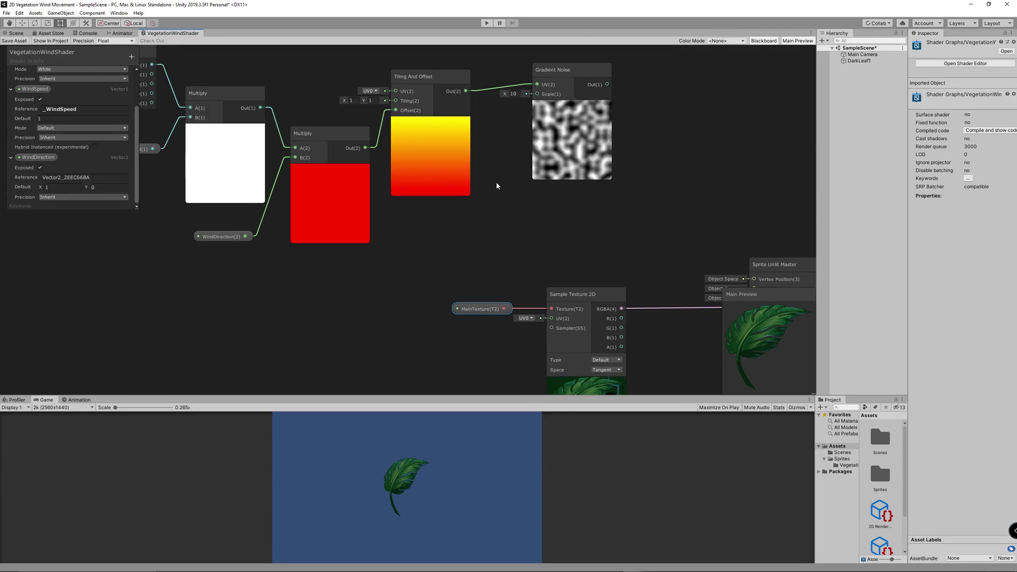
Add a Vector1 property named WindScale with default 1 and connect its node to Gradient Noise's Scale
scroll(101, 80, up, 2)
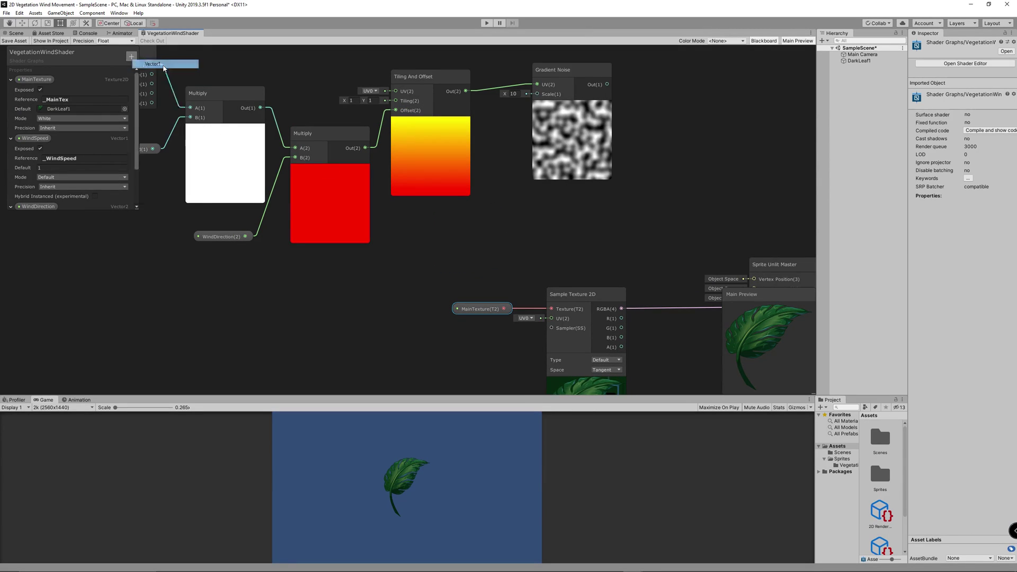
click(210, 99)
scroll(102, 106, down, 4)
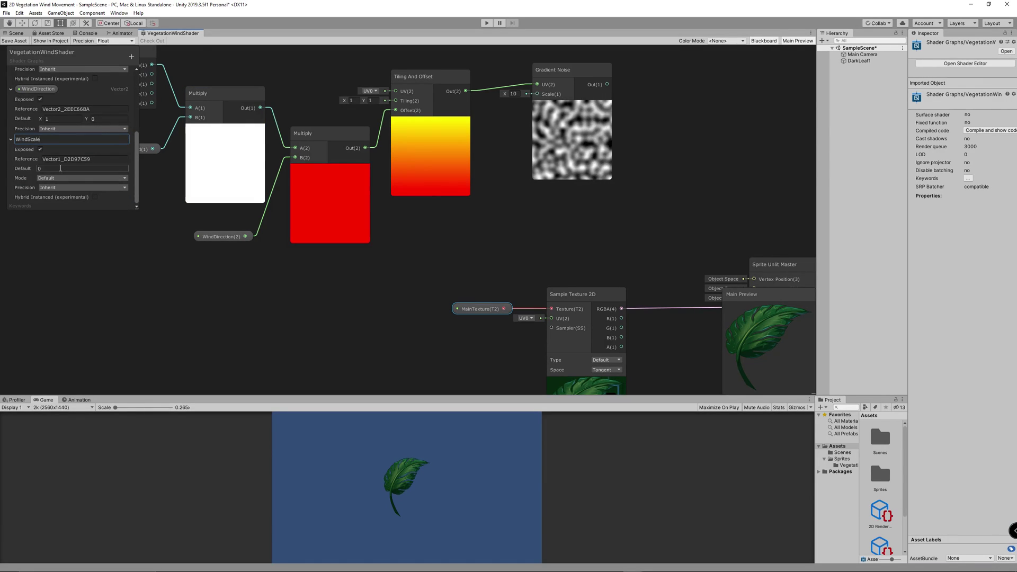
key(Return)
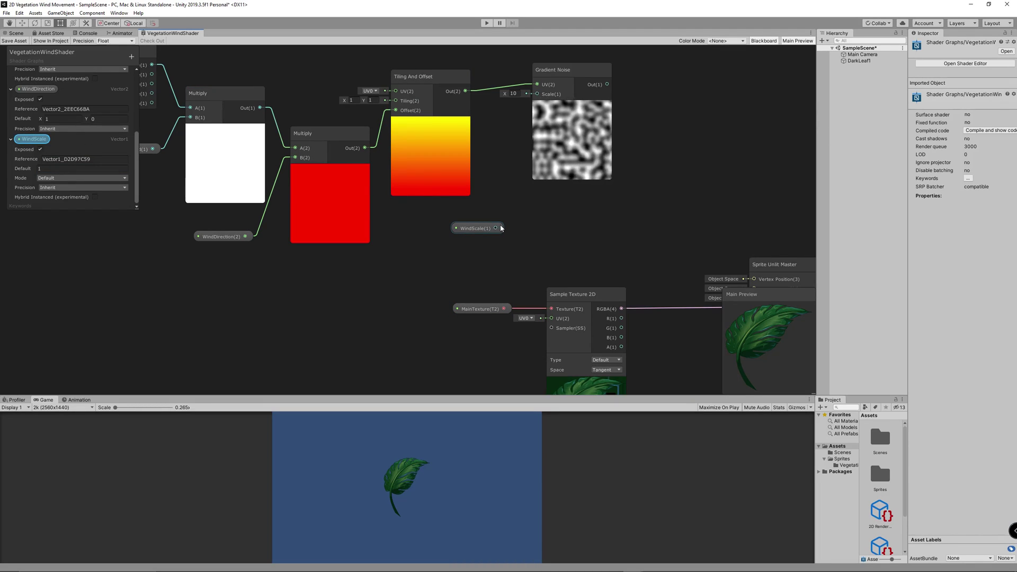
drag(501, 228, 478, 229)
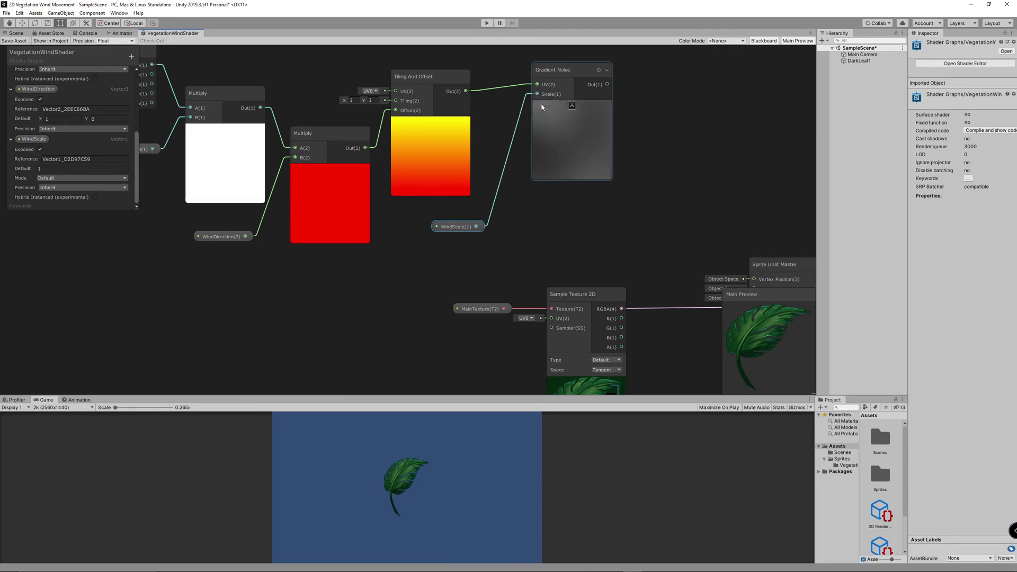
scroll(487, 242, down, 2)
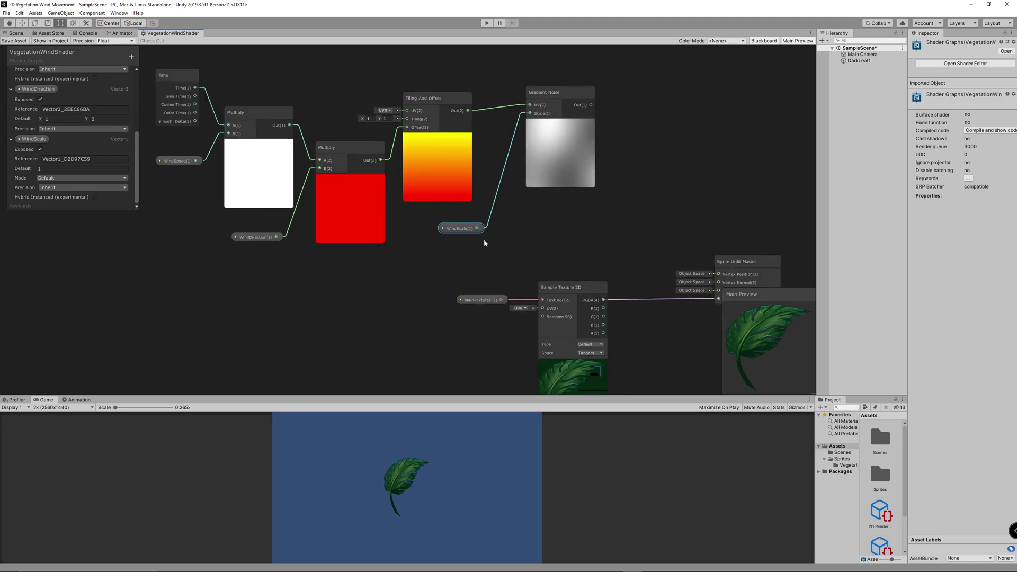
Add a Position node in the free area above the Multiply nodes
middle_drag(308, 72, 379, 186)
right_click(343, 108)
click(364, 110)
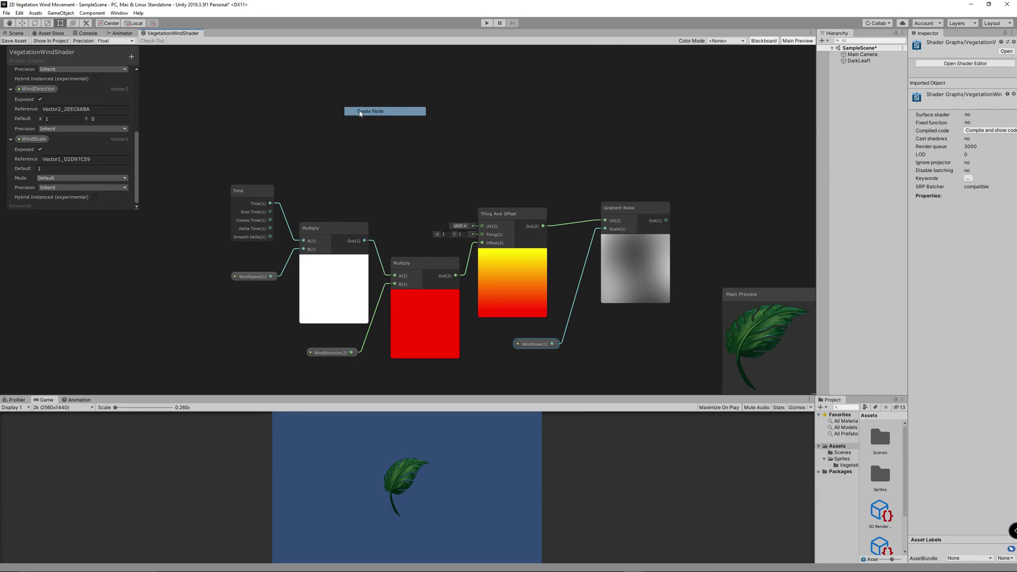
text(co)
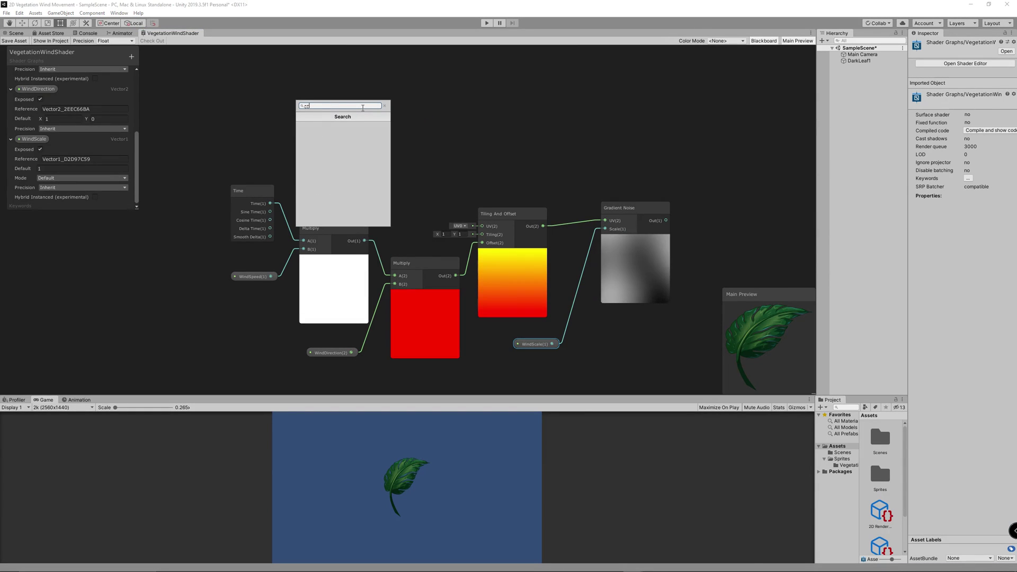
key(BackSpace)
key(BackSpace)
text(pos)
key(Return)
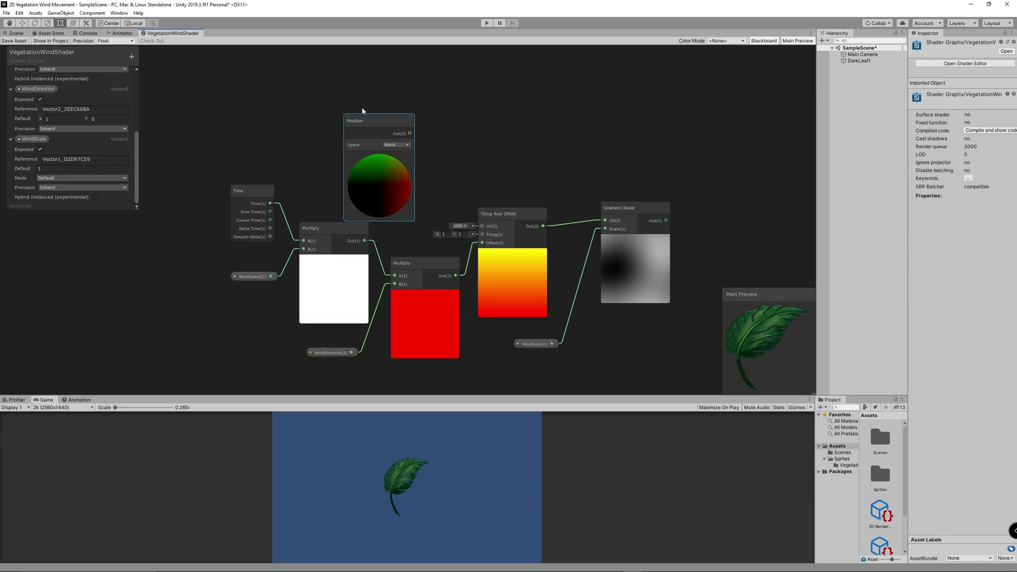
Set the Position node's space to Absolute World and move the node clear of the wind nodes
drag(363, 121, 372, 98)
click(407, 122)
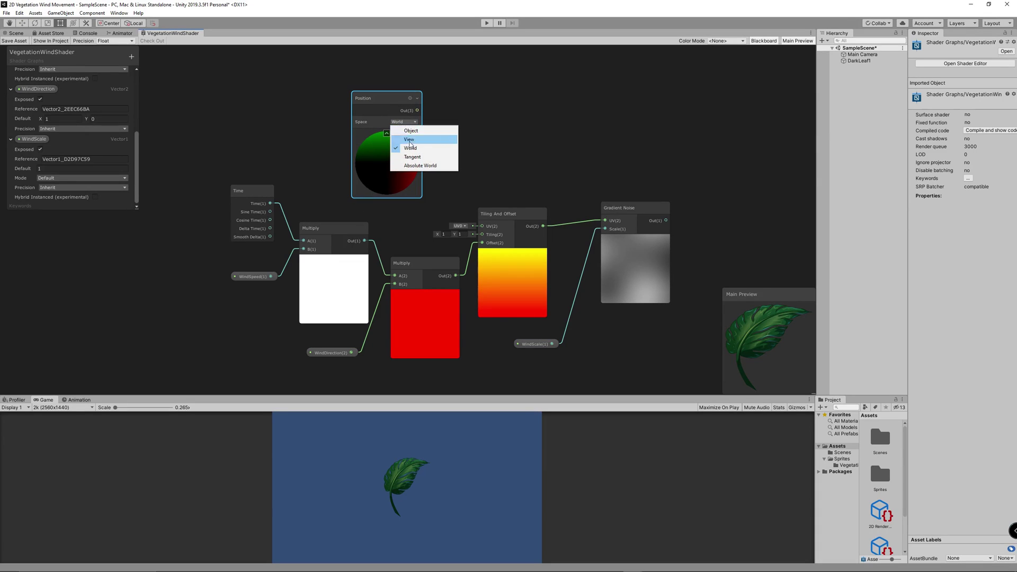
click(414, 165)
drag(387, 101, 379, 87)
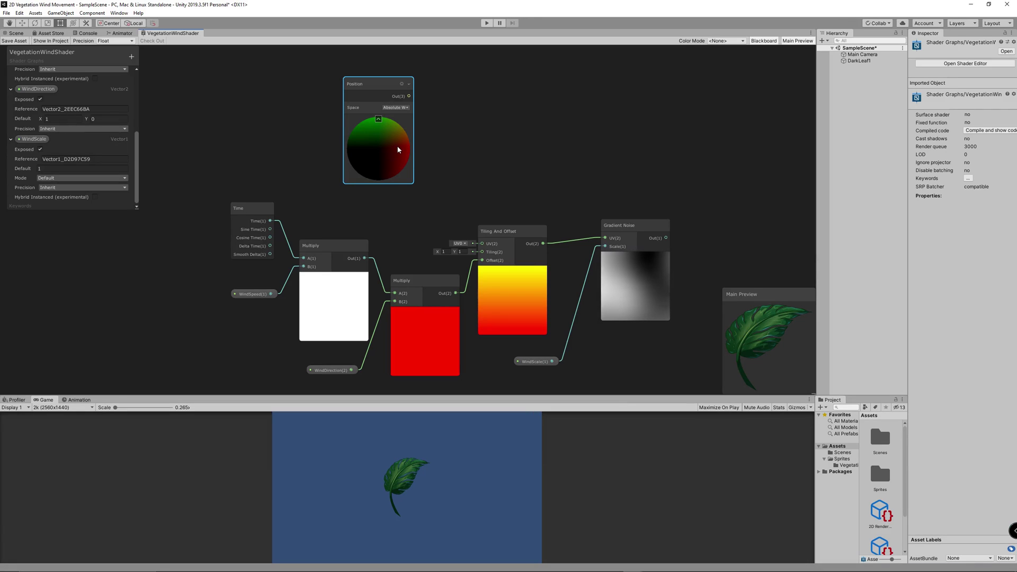
Add a Split node beside the Position node and connect the Position output to its input
right_click(462, 92)
click(474, 94)
text(spo)
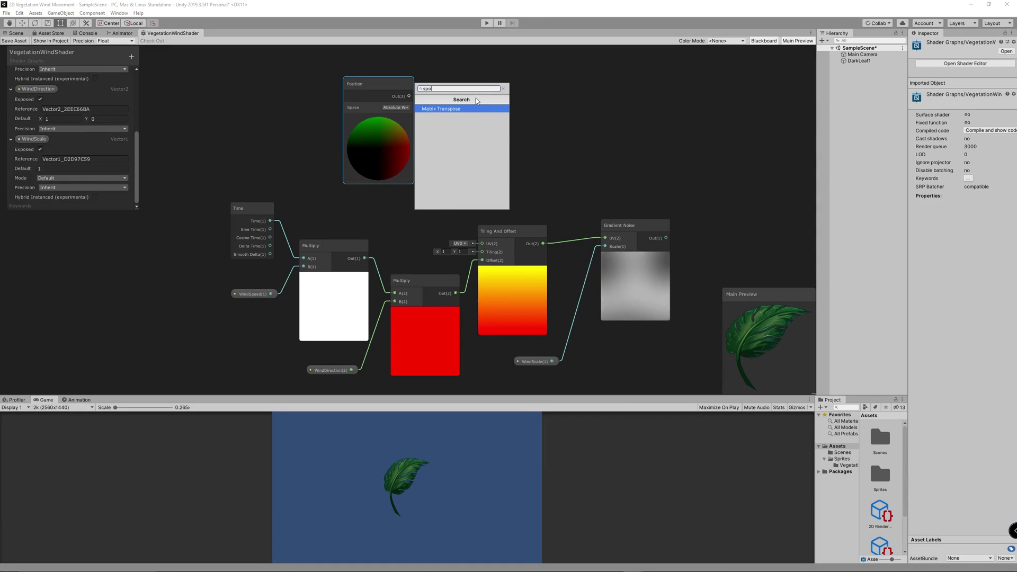
key(BackSpace)
text(lit)
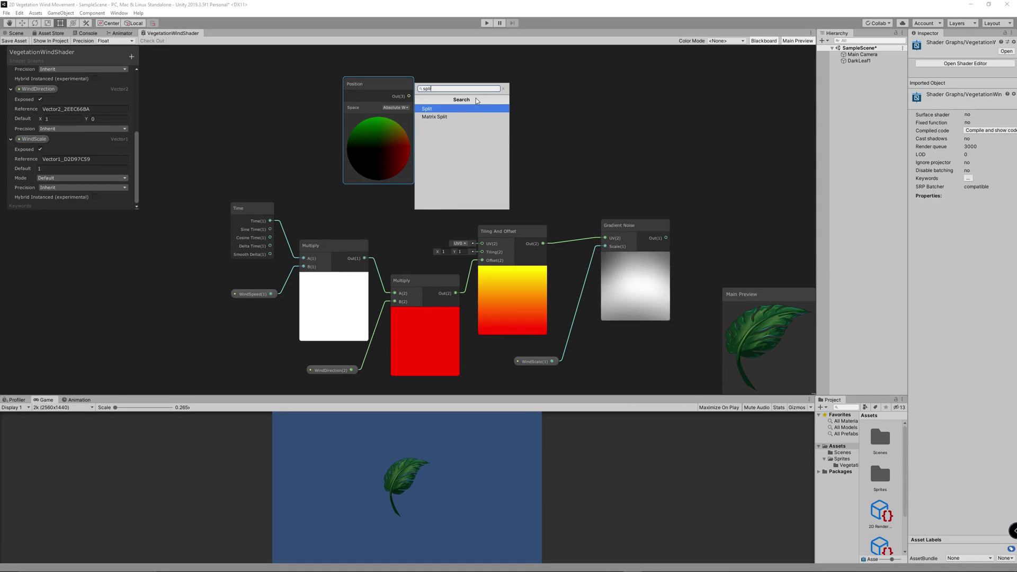
key(Return)
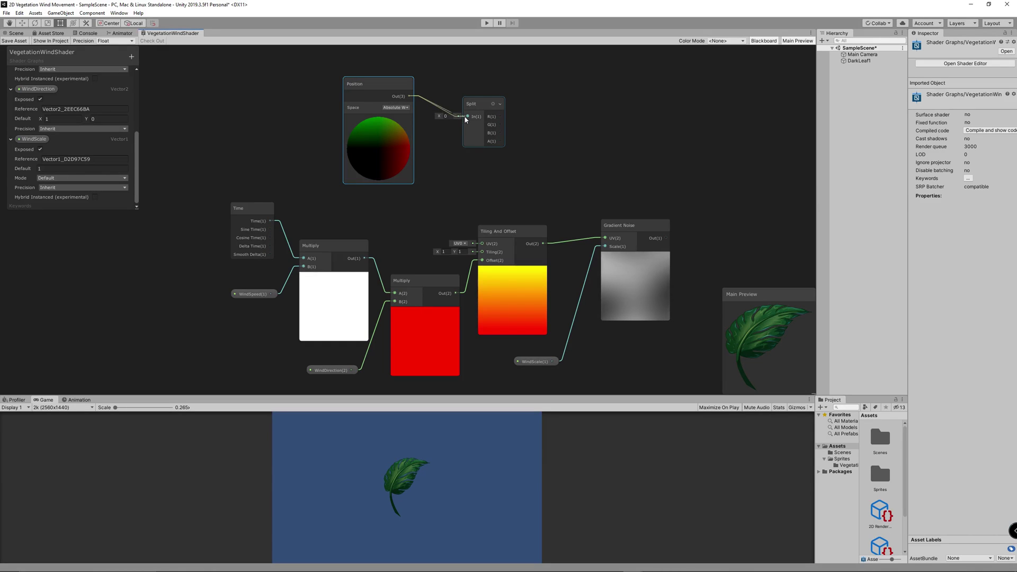
drag(466, 120, 467, 117)
drag(476, 108, 472, 93)
Add a Vector 2 node after Split and connect Split's R and G outputs to its X and Y
right_click(545, 98)
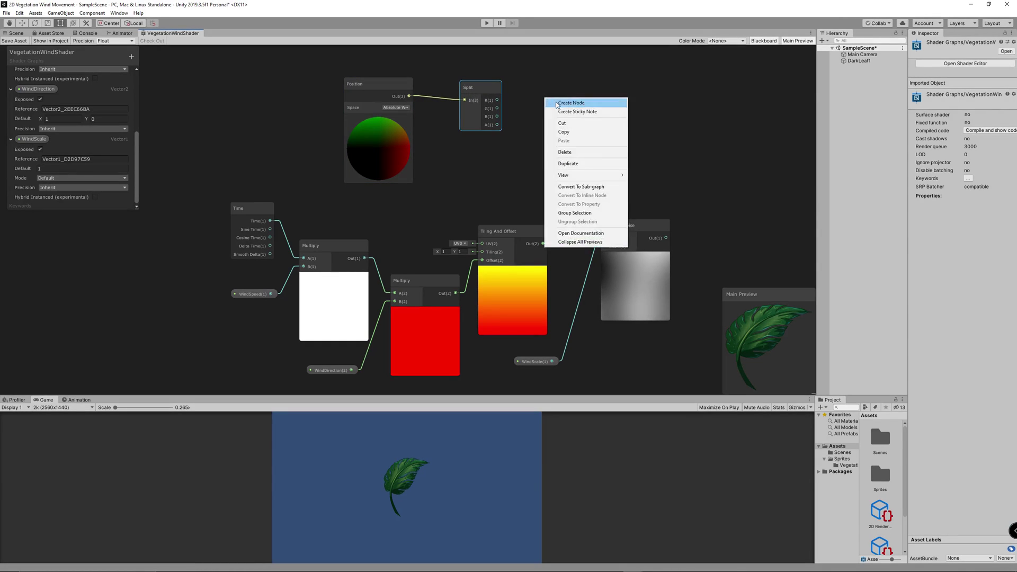
click(557, 102)
text(ve)
click(535, 125)
click(567, 112)
drag(568, 114, 553, 88)
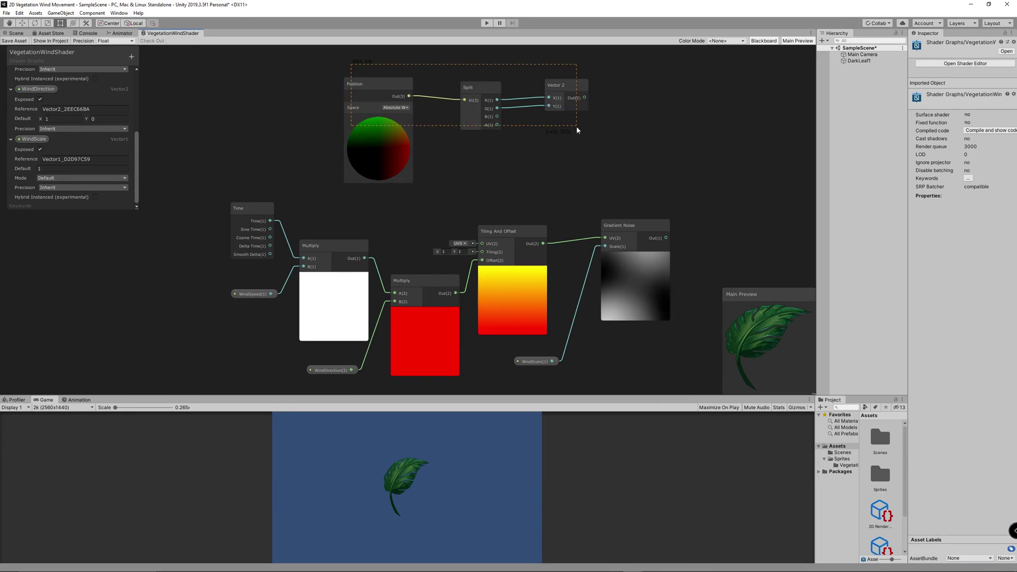
Move the Position, Split and Vector 2 nodes together above the Time node and connect Vector 2's output to Tiling And Offset's UV
drag(578, 129, 577, 151)
click(555, 77)
drag(560, 106, 420, 94)
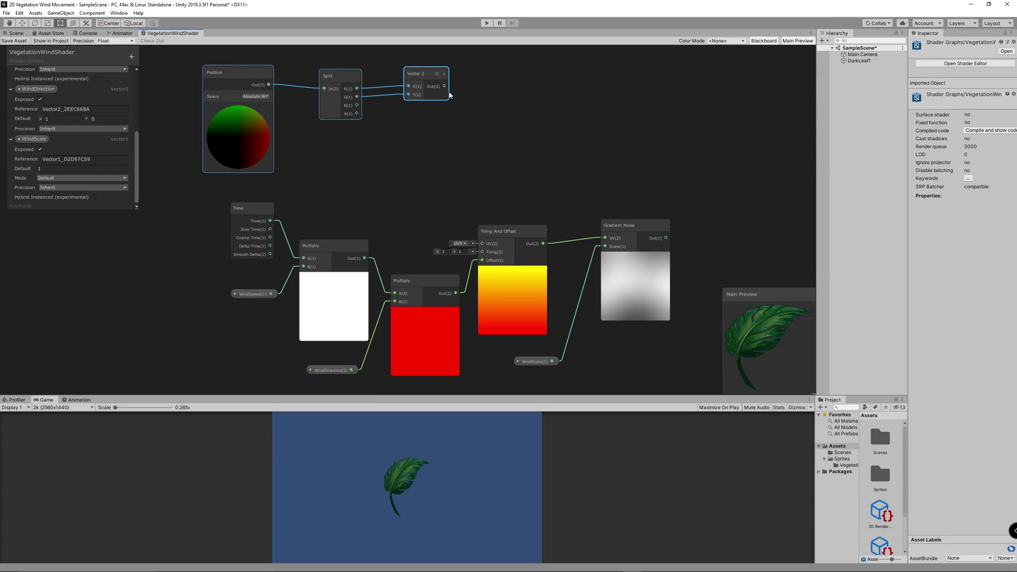
drag(467, 173, 482, 243)
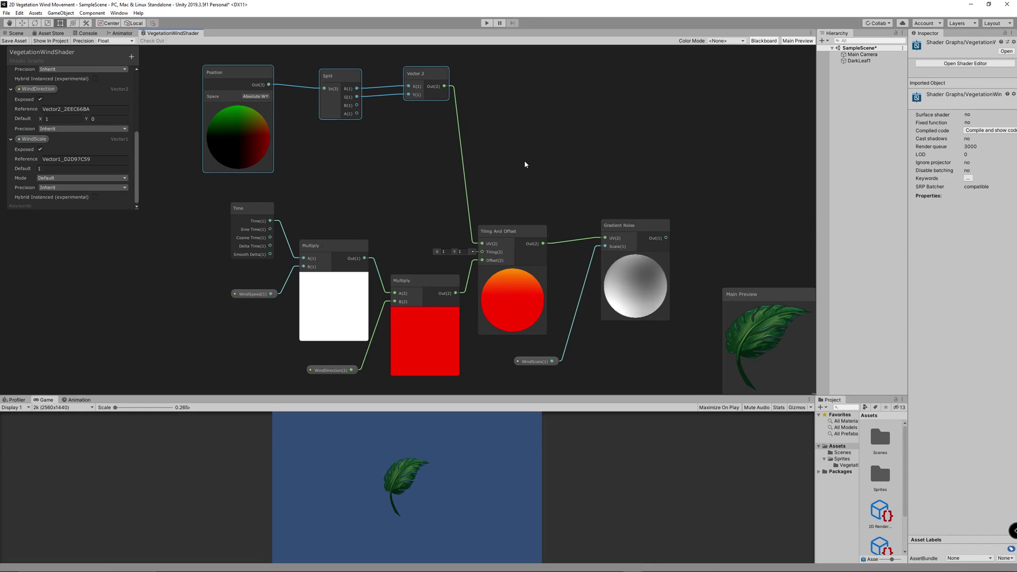
Lower the Position, Split and Vector 2 nodes slightly, and move the whole wind node network away from Sprite Unlit Master
middle_drag(583, 174, 472, 157)
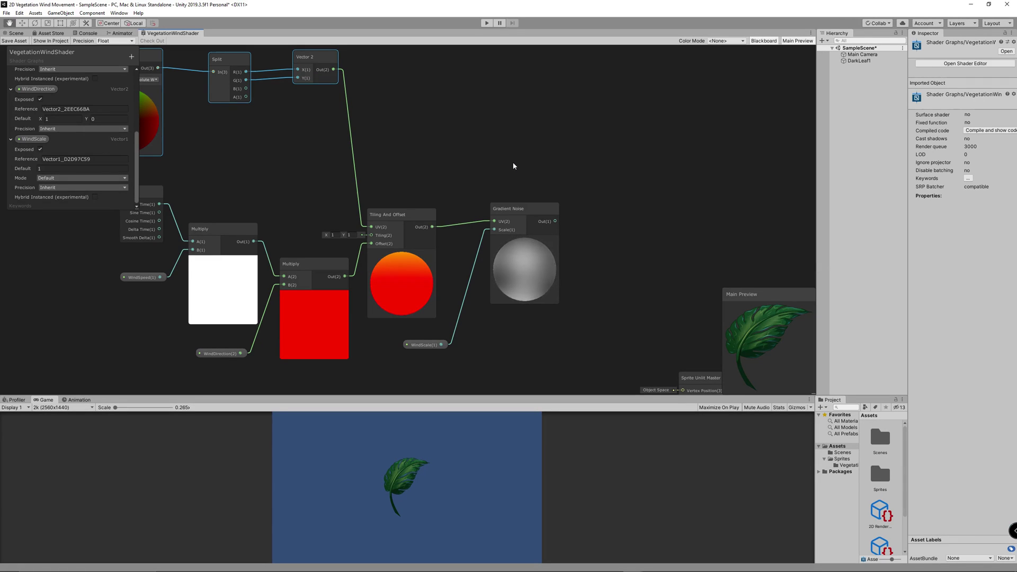
middle_drag(513, 166, 579, 193)
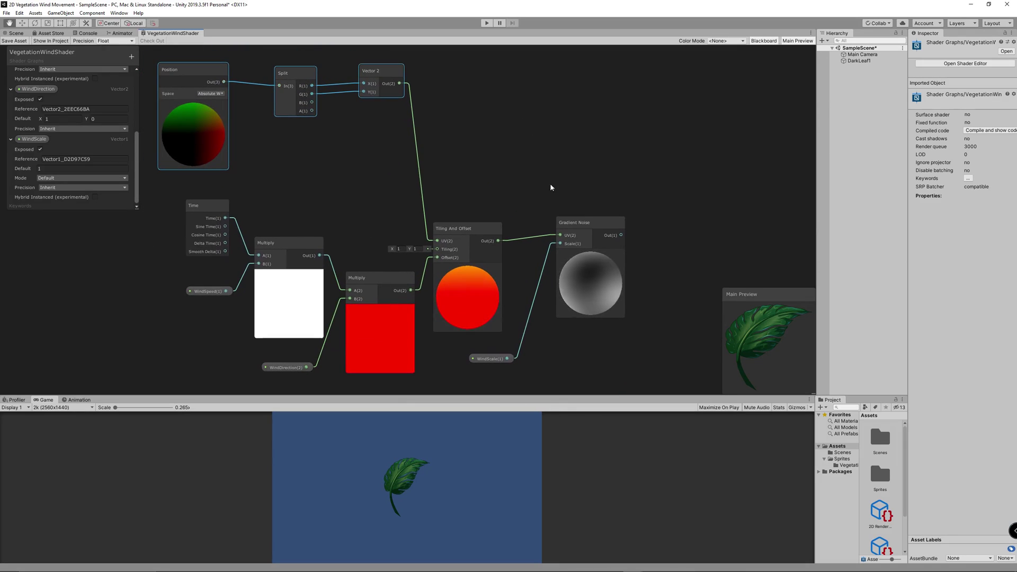
drag(380, 92, 390, 113)
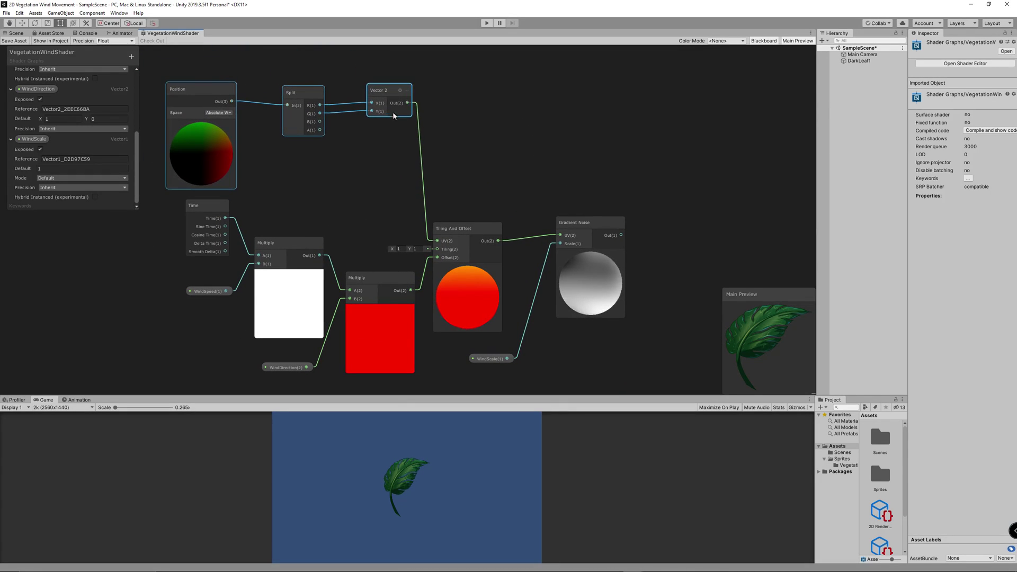
drag(167, 73, 583, 372)
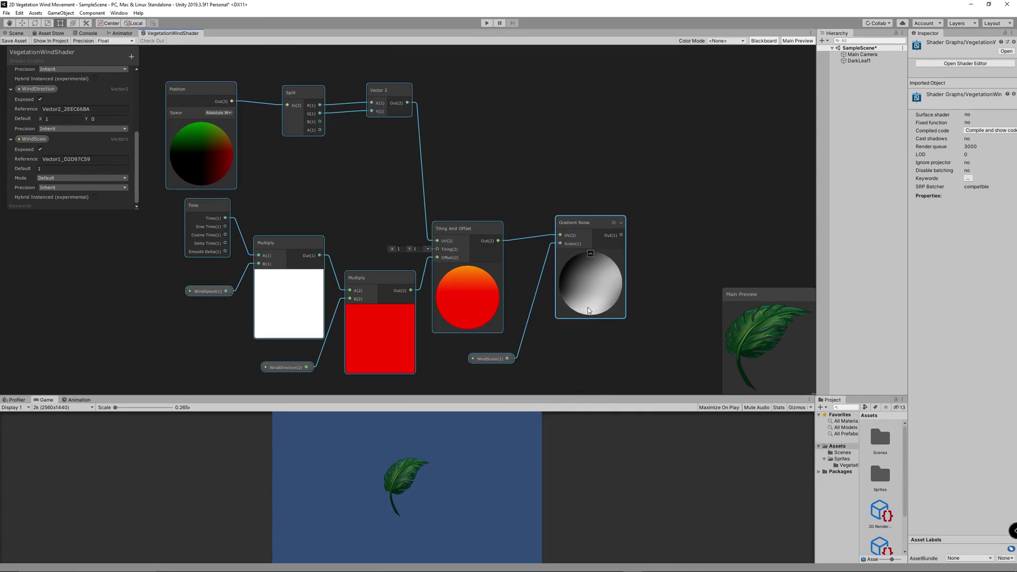
drag(585, 309, 405, 221)
scroll(489, 266, down, 2)
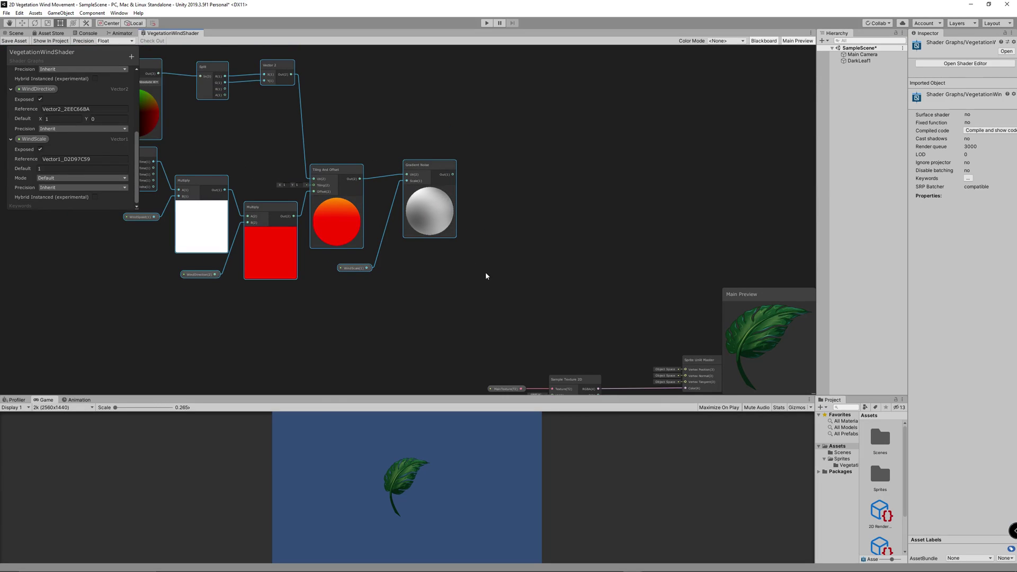
Create an Add node past Gradient Noise and connect the Gradient Noise output to its A input
scroll(487, 276, up, 1)
right_click(479, 274)
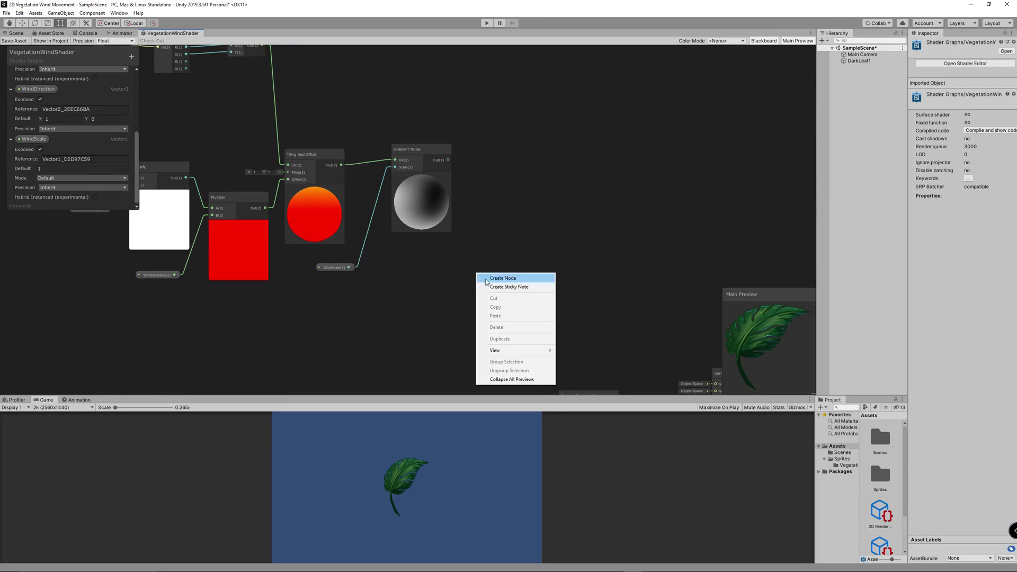
click(492, 278)
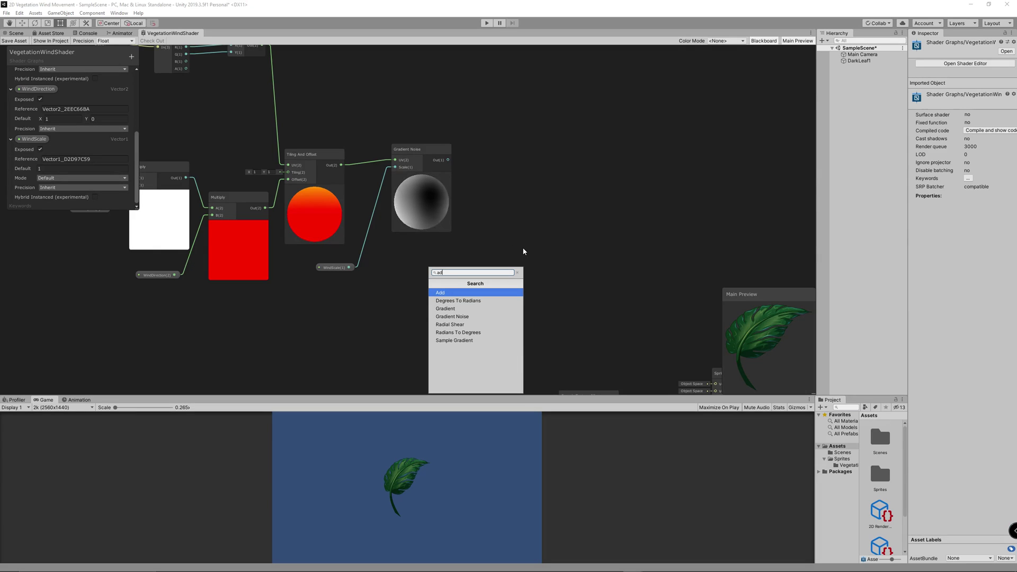
key(Return)
drag(507, 287, 548, 265)
Create a second Position node in Absolute World space, connect it to Add's B input and place it beside Add
right_click(410, 292)
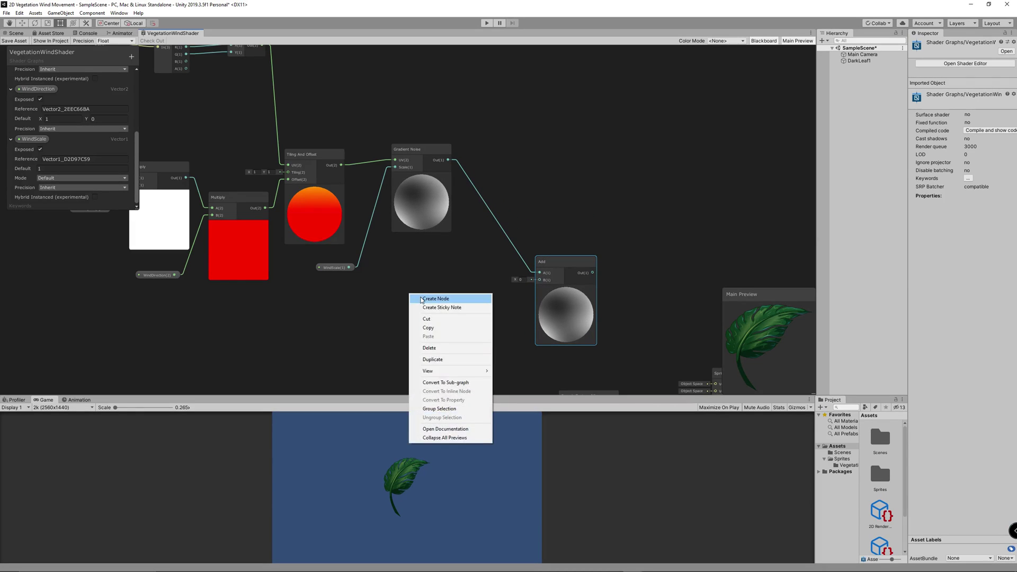
click(418, 295)
text(pos)
key(Return)
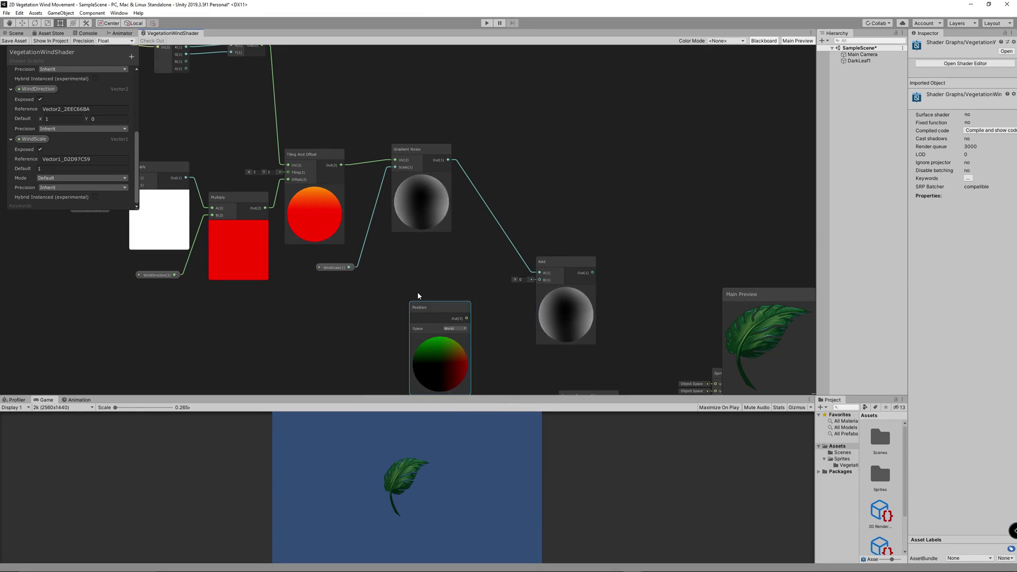
click(441, 316)
drag(441, 316, 540, 279)
click(457, 323)
click(467, 365)
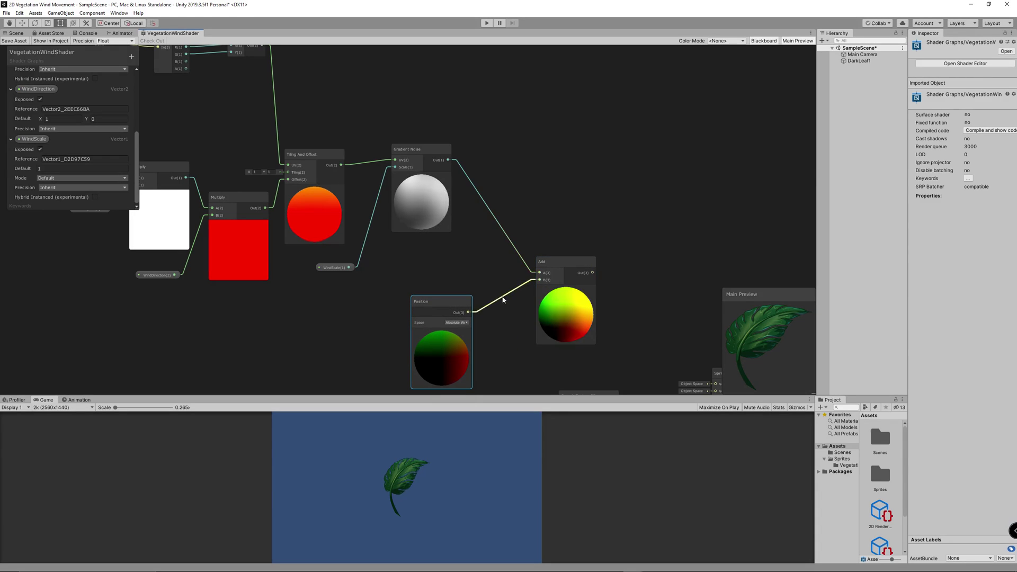
drag(446, 305, 473, 271)
Create a Transform node converting from World to Object space and connect Add's output to its input
middle_drag(599, 225, 553, 191)
right_click(610, 194)
click(628, 197)
text(tra)
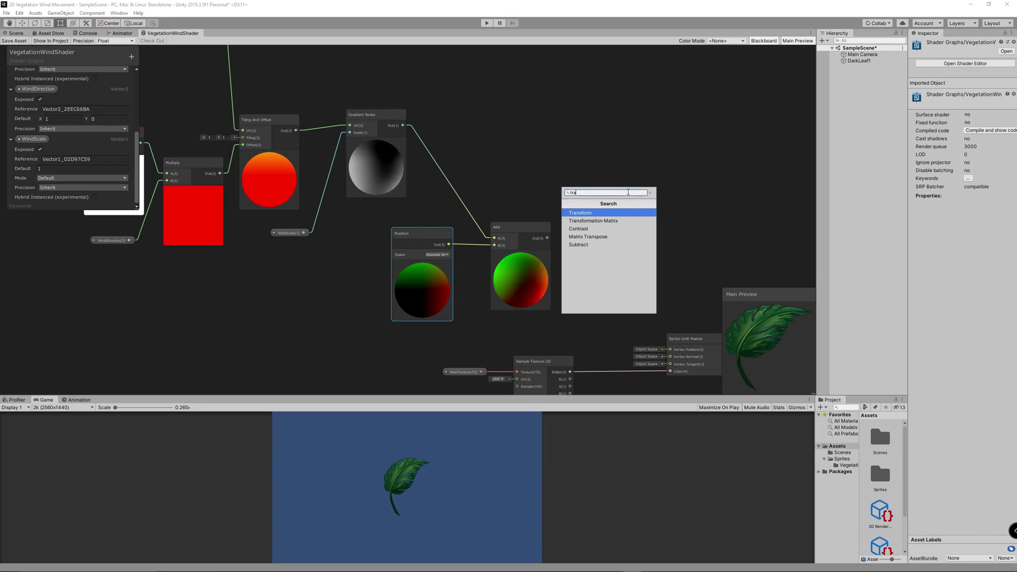
key(Return)
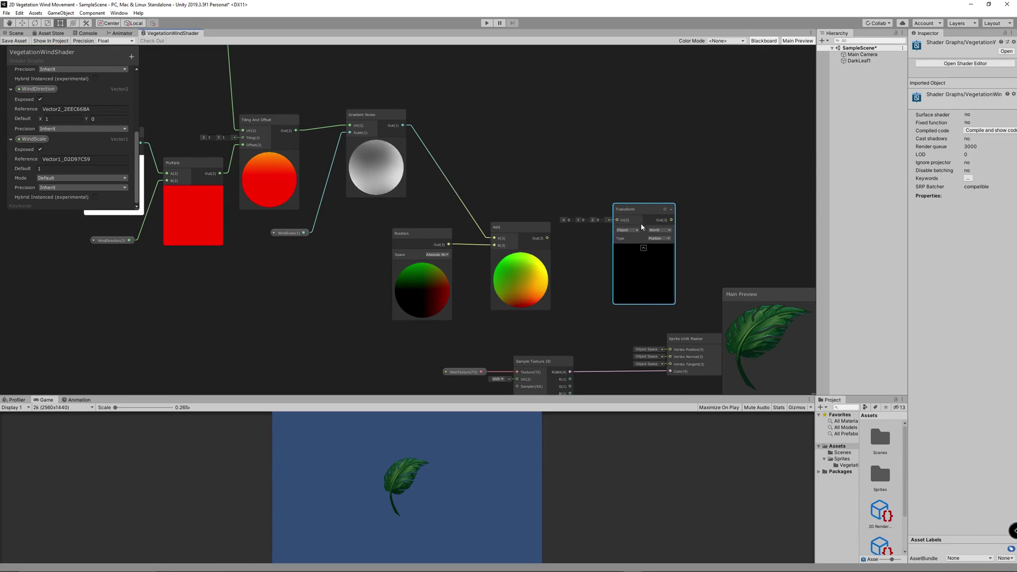
click(632, 230)
click(635, 259)
click(660, 230)
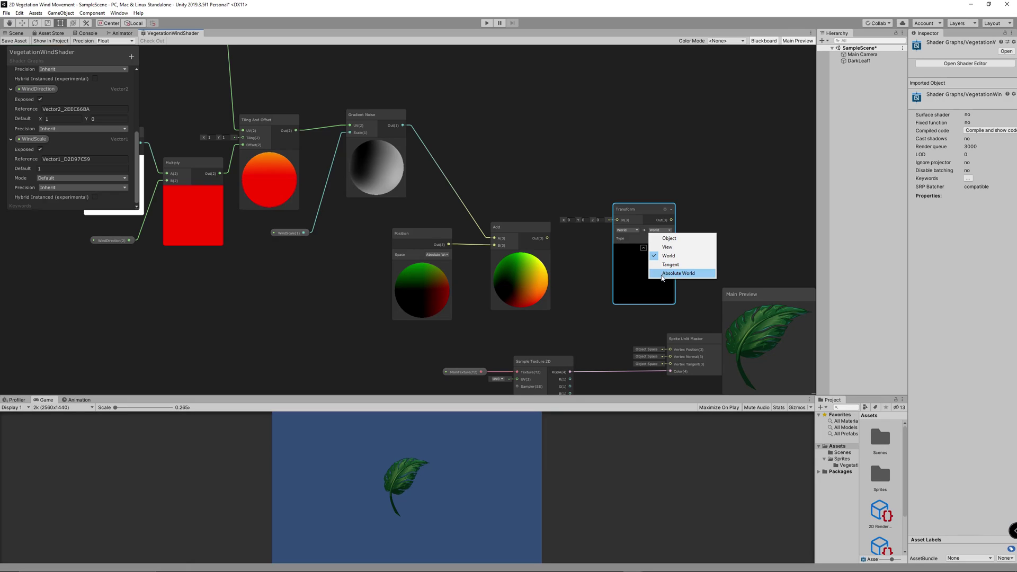
click(669, 238)
drag(547, 238, 620, 216)
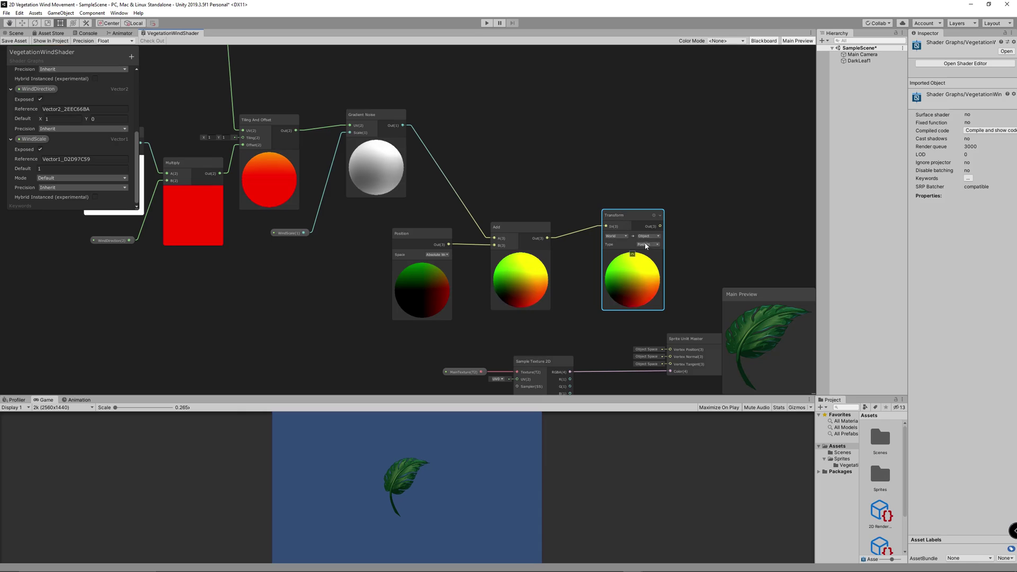
Move Sprite Unlit Master closer, connect Transform's output to its Vertex Position, and save the shader asset
middle_drag(683, 230, 571, 168)
drag(594, 277, 634, 271)
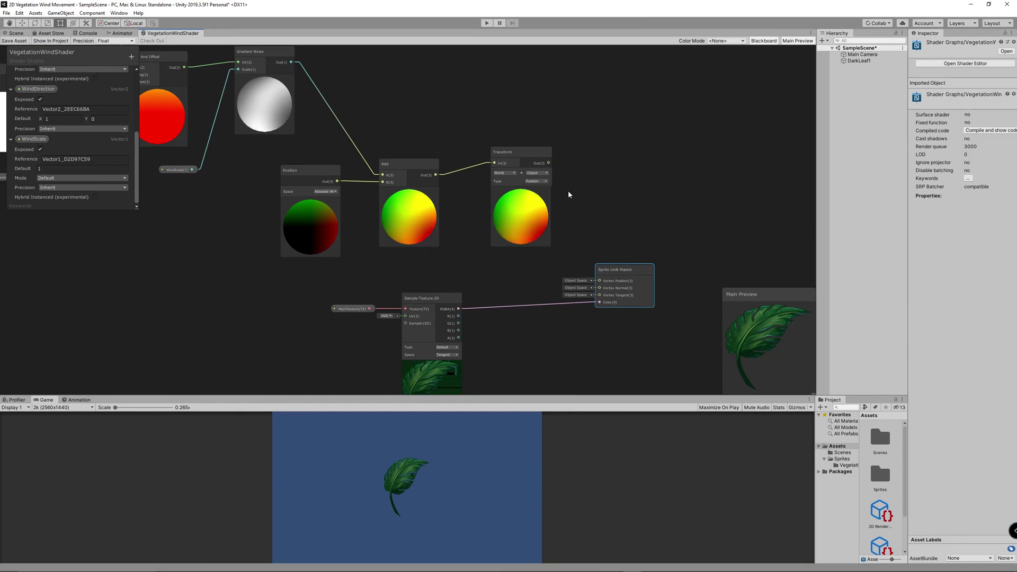
drag(549, 163, 599, 281)
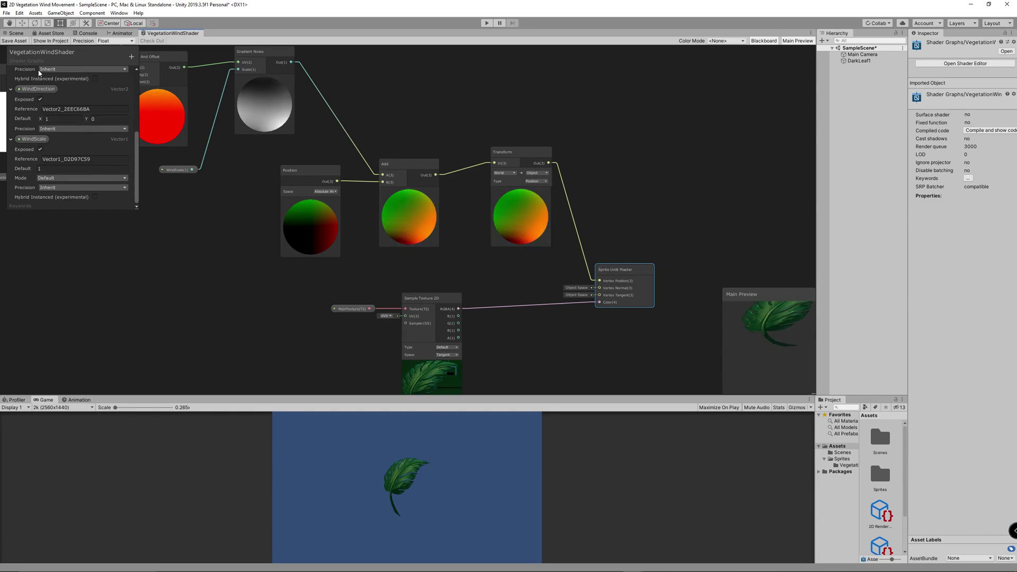
scroll(300, 239, down, 3)
scroll(301, 240, up, 3)
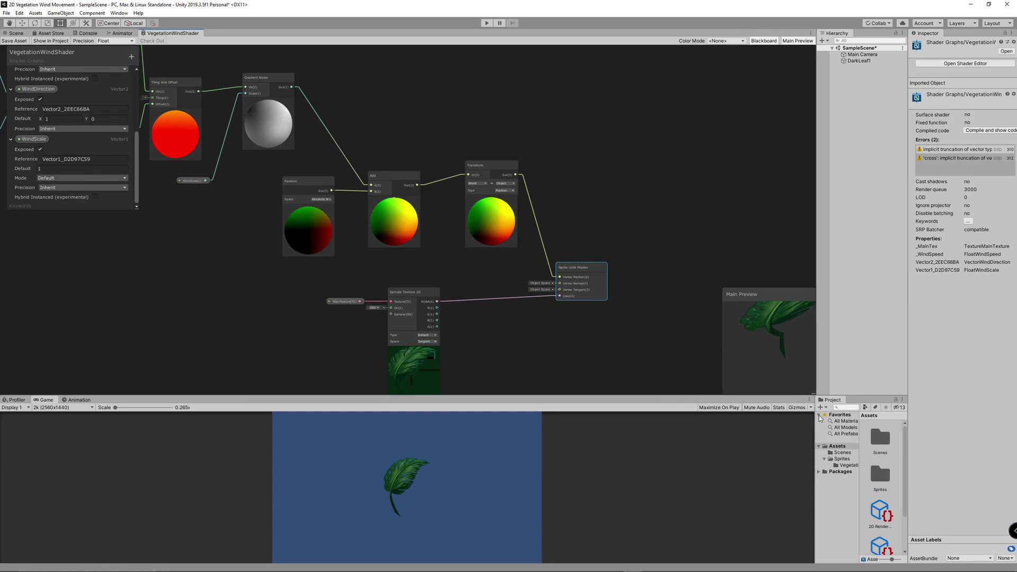
Widen the Project area and create a new material named Wind1 in the Assets folder
drag(811, 418, 734, 423)
drag(816, 337, 733, 337)
right_click(859, 518)
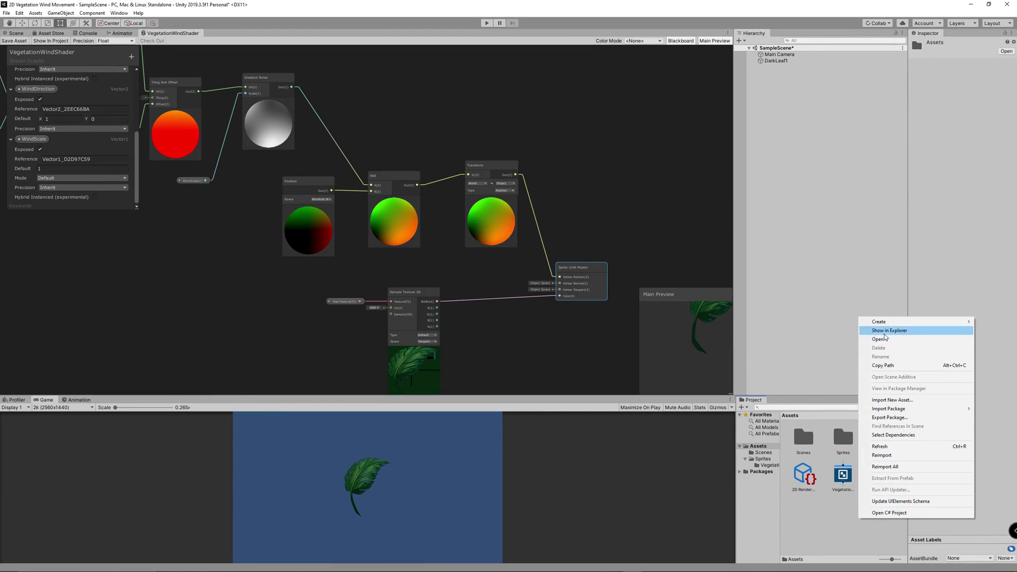
mouse_move(889, 324)
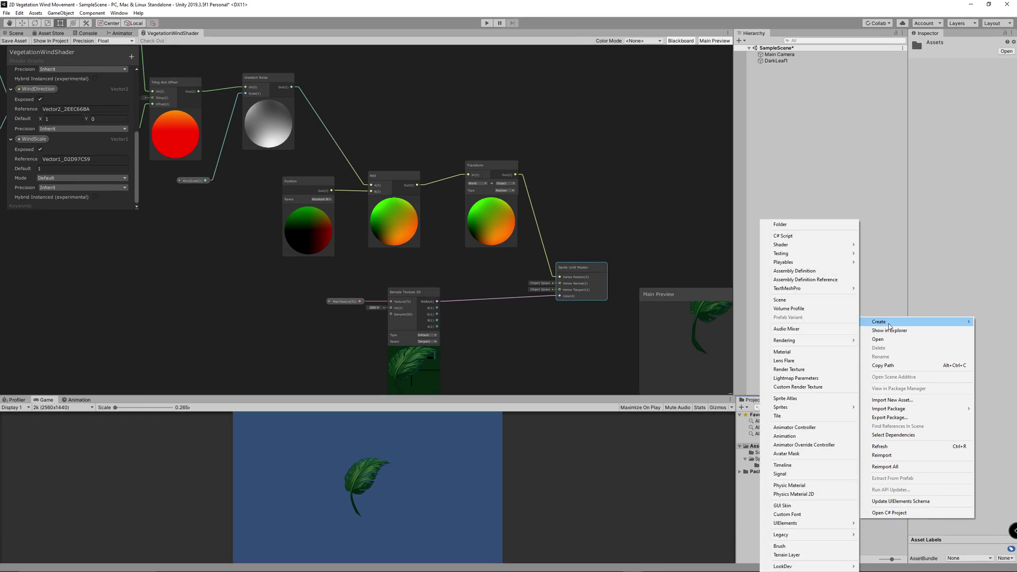
click(783, 352)
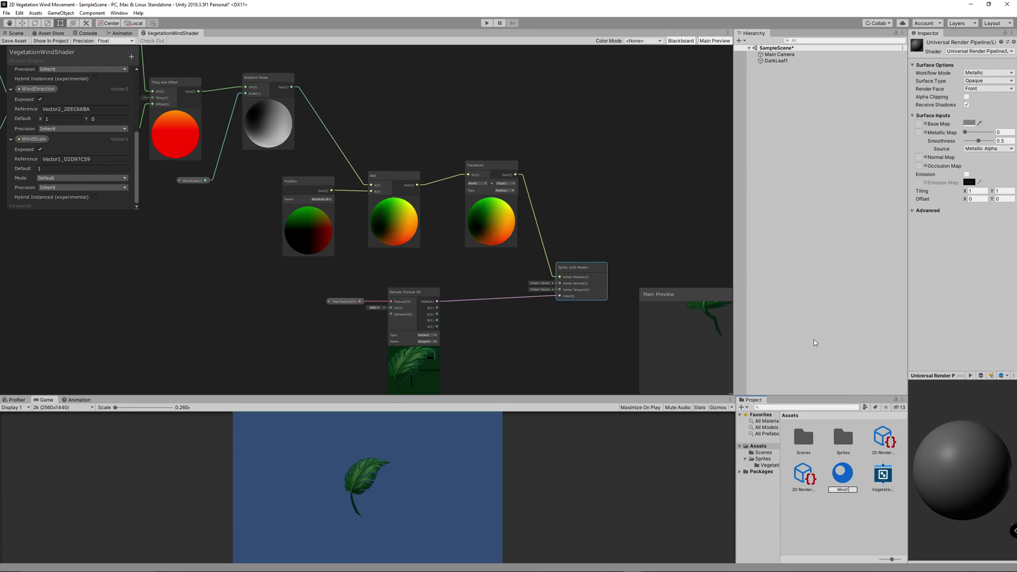
key(Return)
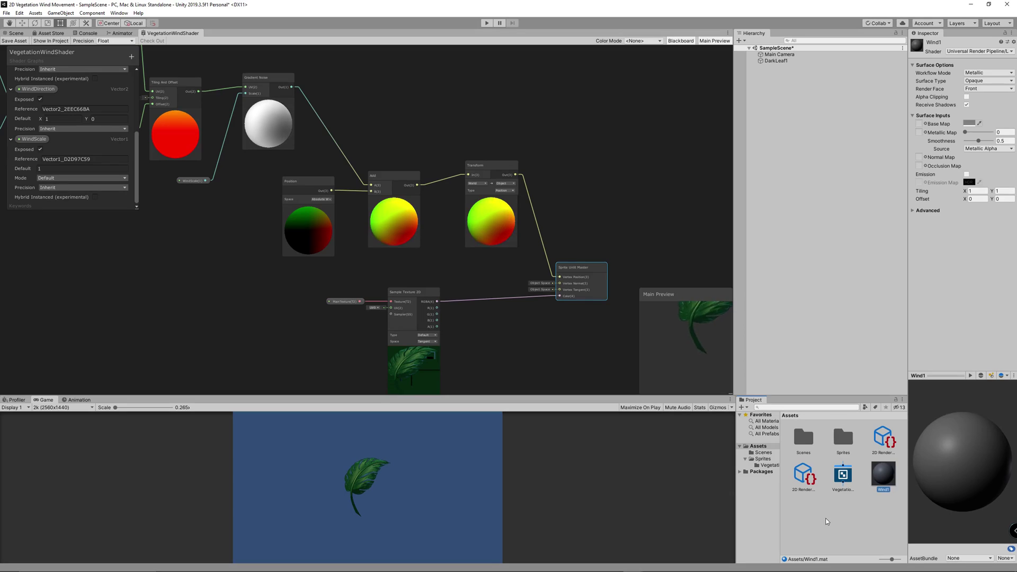
Assign VegetationWindShader to the Wind1 material and apply Wind1 to the DarkLeaf1 sprite
drag(889, 482, 885, 480)
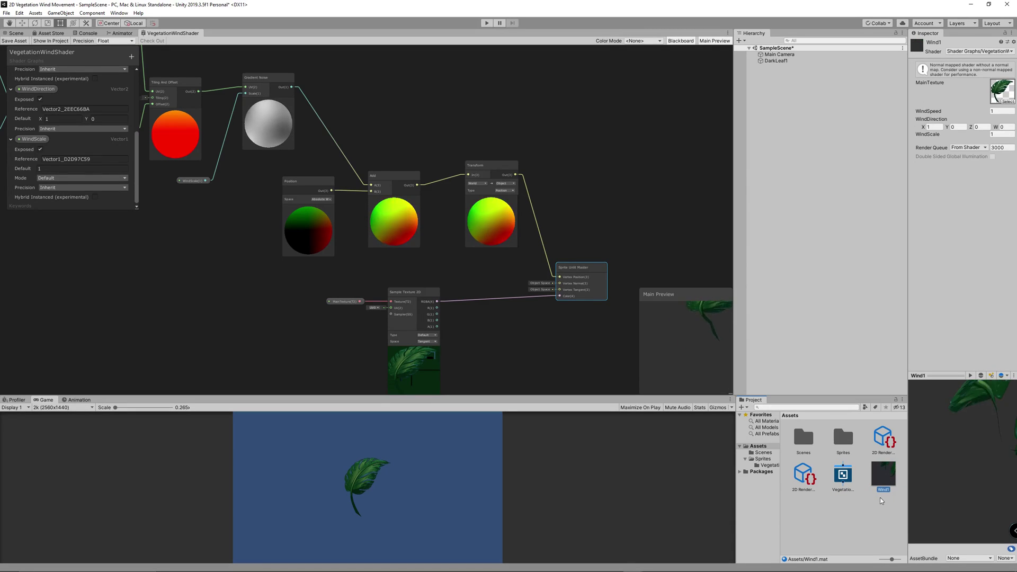
drag(887, 480, 777, 63)
click(776, 62)
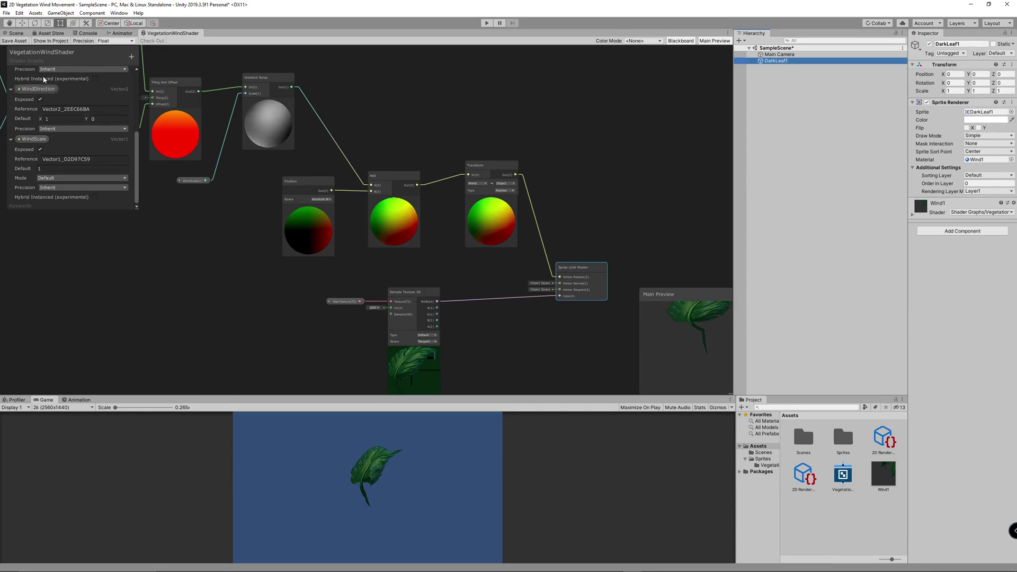
Play the scene to check the leaf's wind movement in the Scene and Game views, and stop playback
click(16, 33)
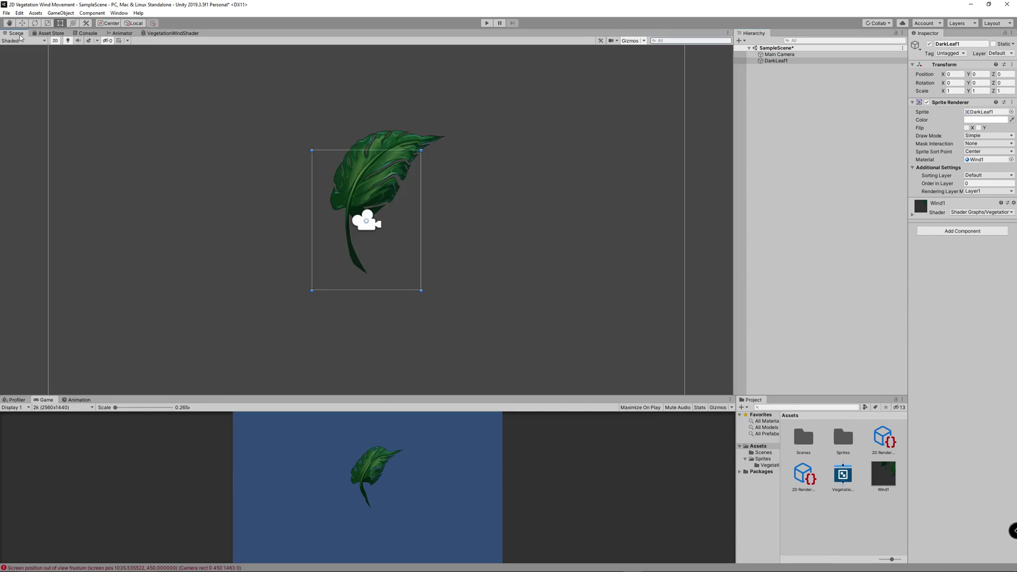
key(ctrl+p)
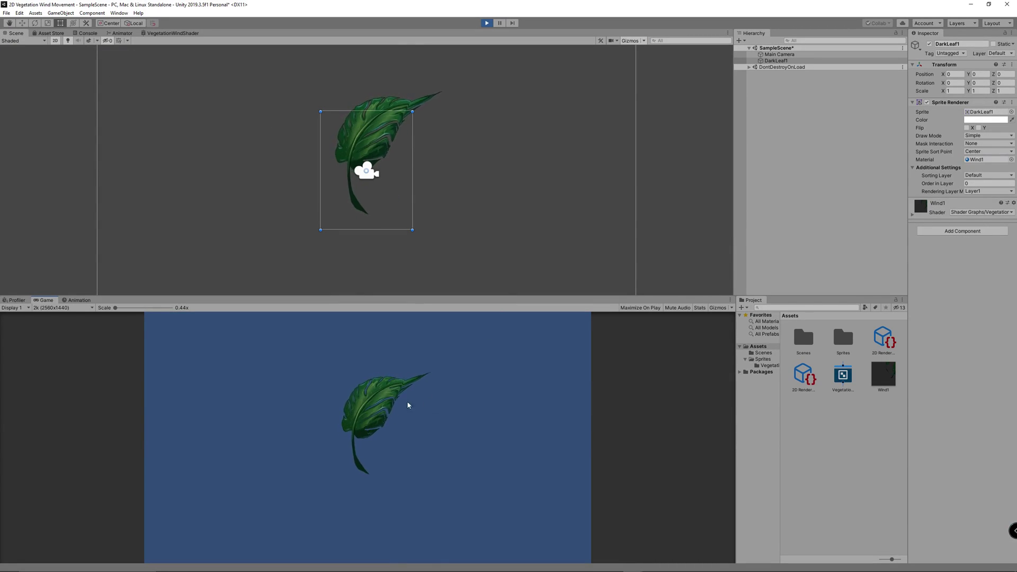
click(487, 23)
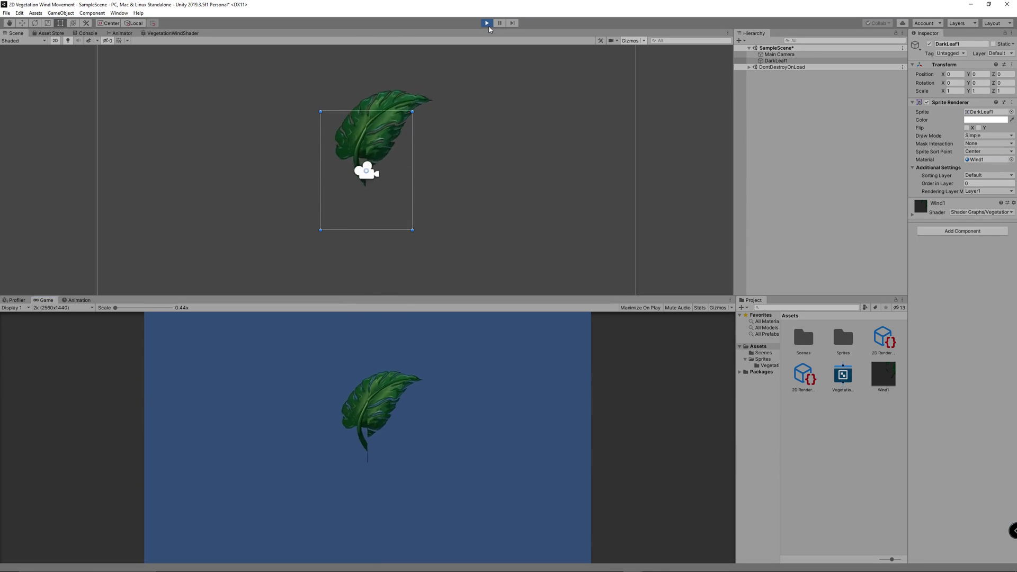
In the VegetationWindShader graph, move the wind nodes up to Gradient Noise away from the Add node to make room
click(172, 33)
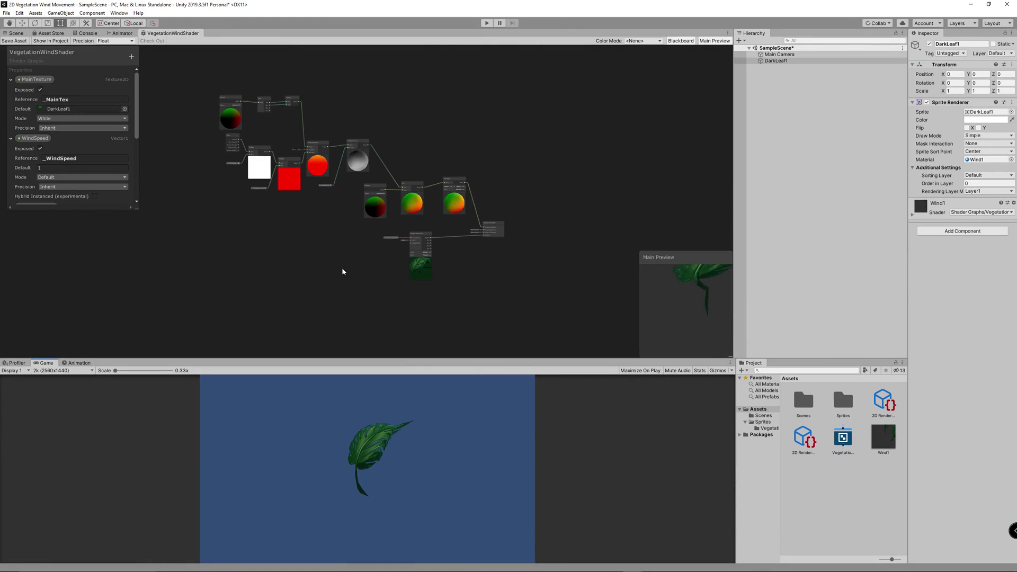
scroll(223, 181, down, 2)
drag(337, 181, 336, 179)
drag(333, 152, 321, 160)
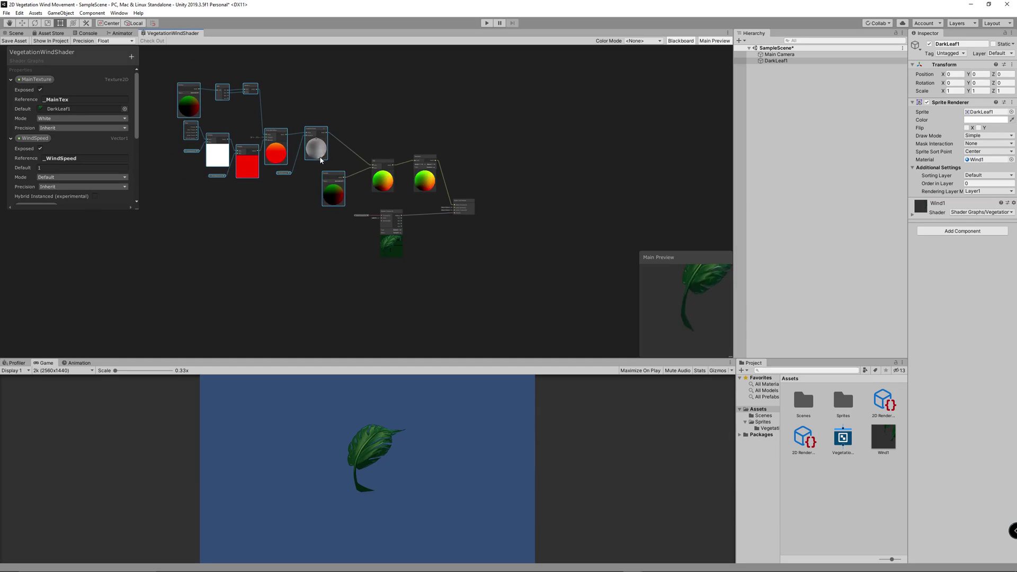
drag(163, 74, 330, 176)
drag(312, 157, 231, 146)
scroll(263, 173, up, 9)
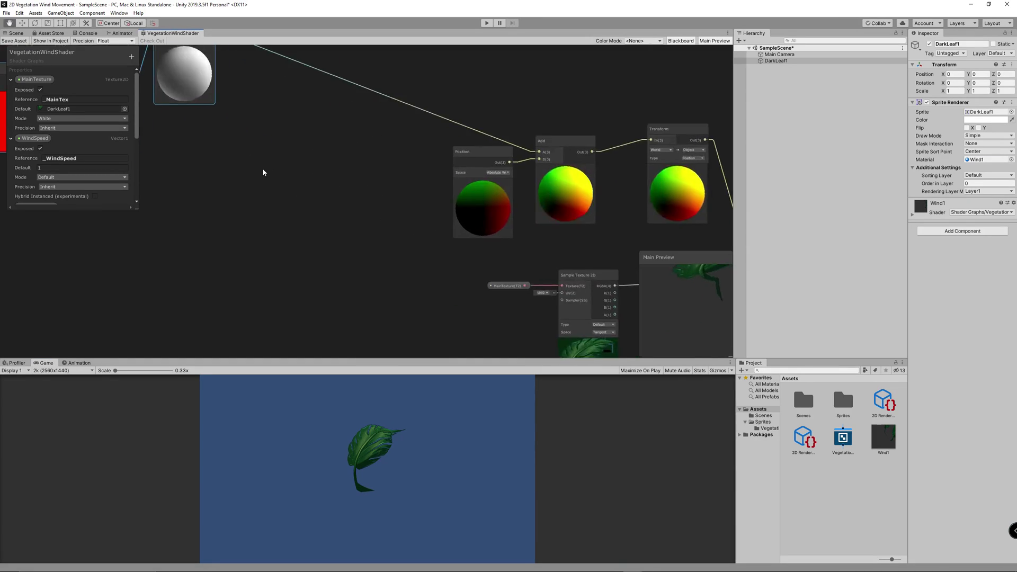
middle_drag(243, 103, 409, 229)
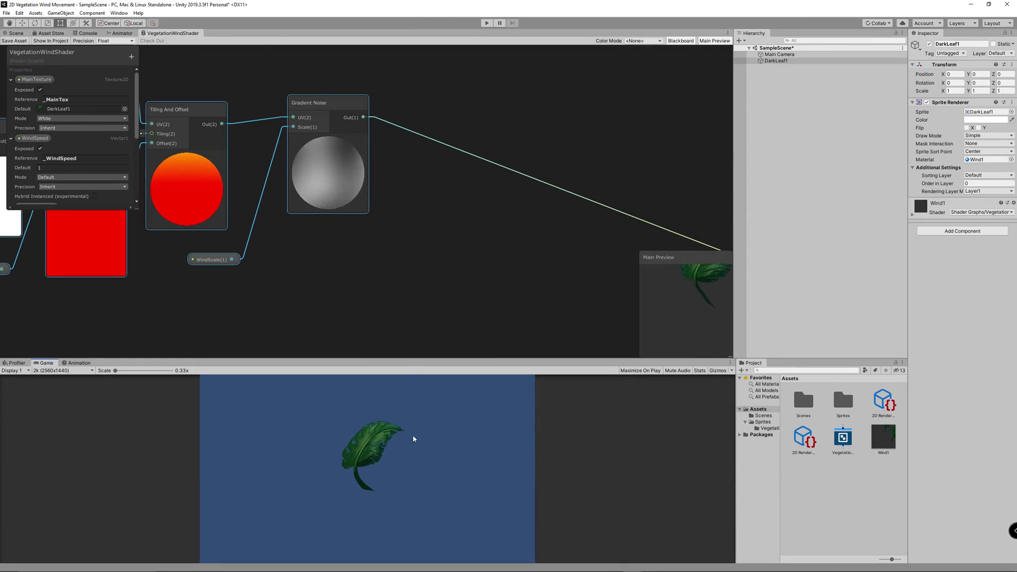
Create another Add node right after Gradient Noise and feed the noise output into its A input
click(415, 222)
right_click(421, 110)
click(438, 116)
text(add)
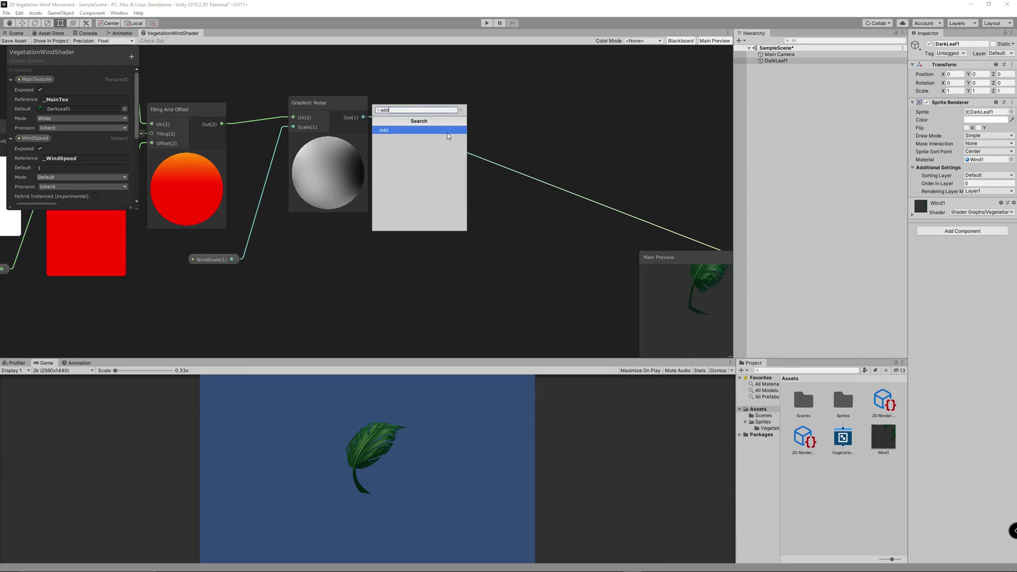
click(446, 132)
drag(363, 118, 426, 141)
Set the new Add node's B to -0.5 and delete the direct link from Gradient Noise to the older Add node
drag(435, 129, 448, 108)
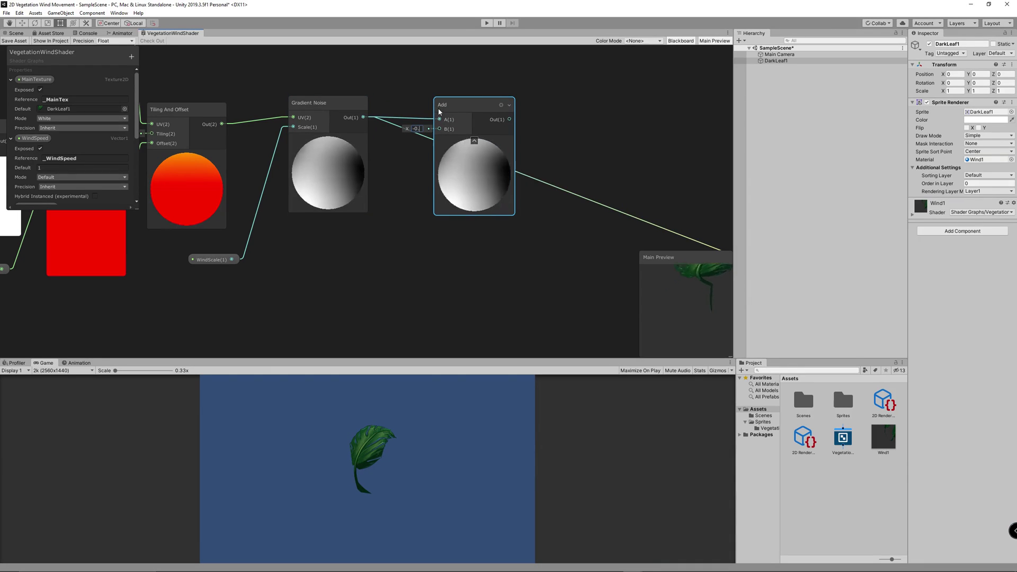
drag(497, 135, 508, 133)
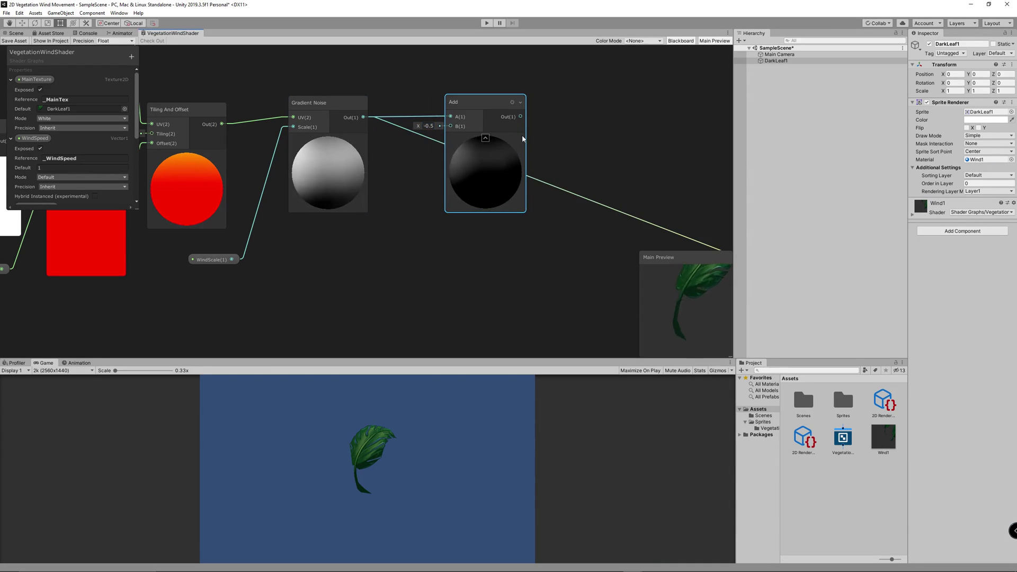
click(558, 189)
key(Delete)
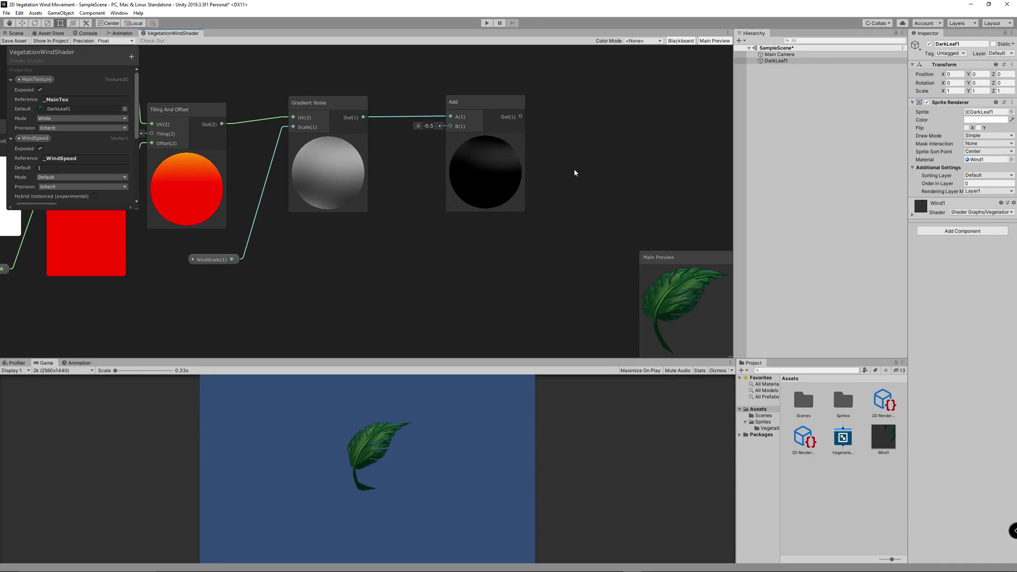
Create a Multiply node just past the new Add node
middle_drag(537, 250, 434, 247)
right_click(471, 131)
click(486, 137)
text(mul)
key(Return)
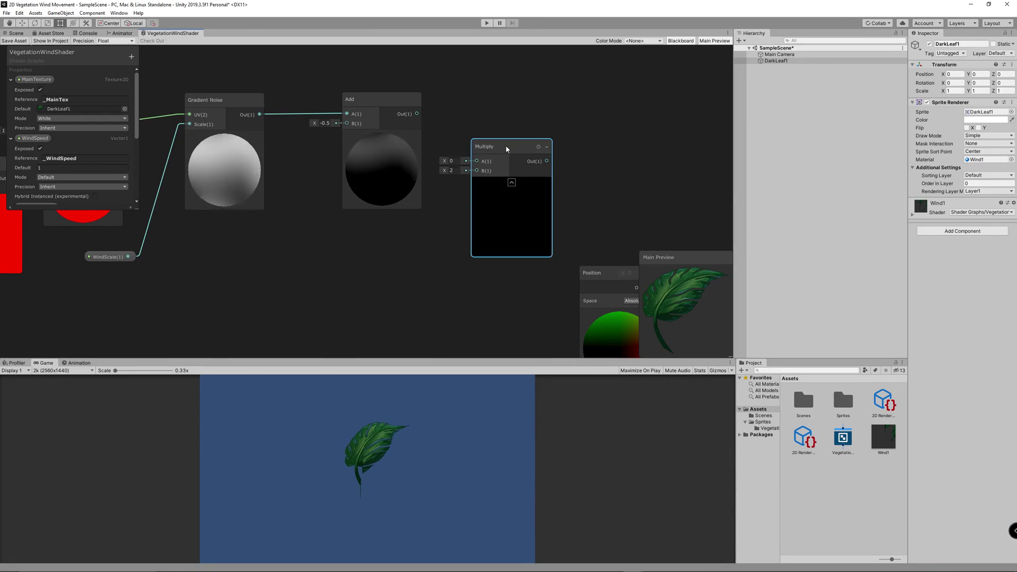
Move the new Multiply node level with the Add node and feed the Add output into its A input
drag(506, 148, 507, 104)
drag(417, 114, 479, 115)
Add a Vector1 property named Wind Stregth with default 0.1 and connect it to the Multiply node's B input
click(132, 56)
click(153, 63)
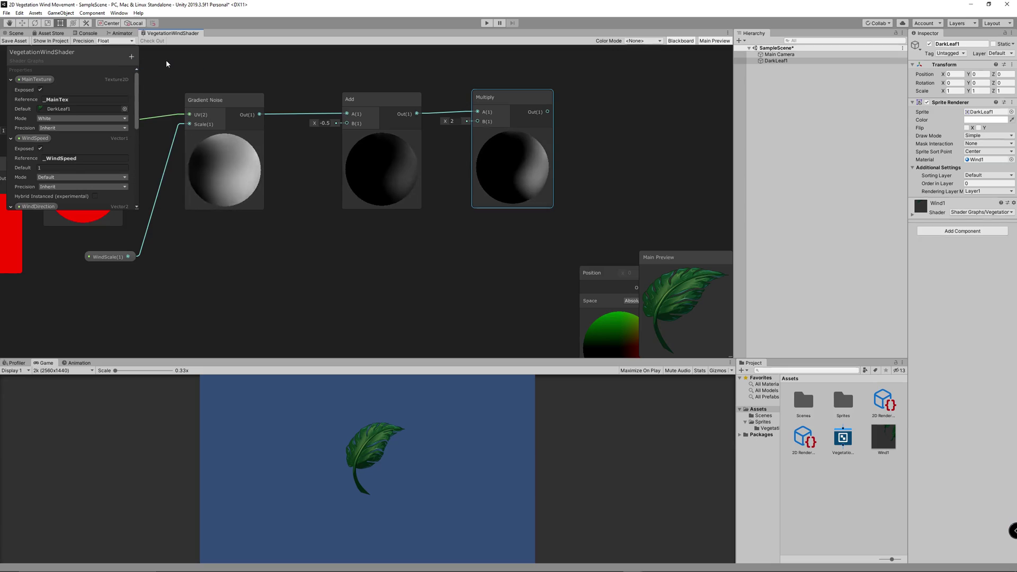
text(Wind Stre)
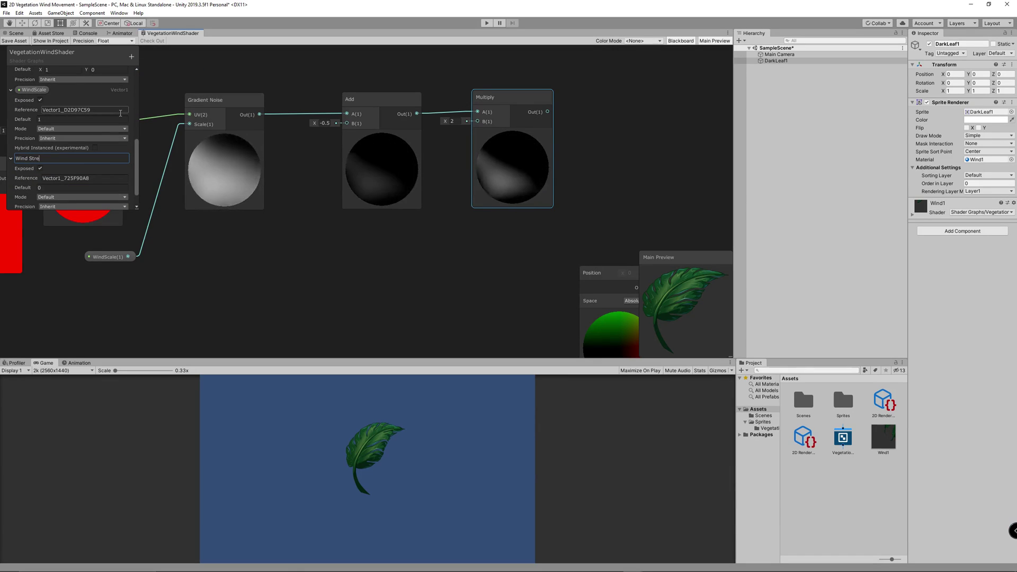
text(gth)
key(Return)
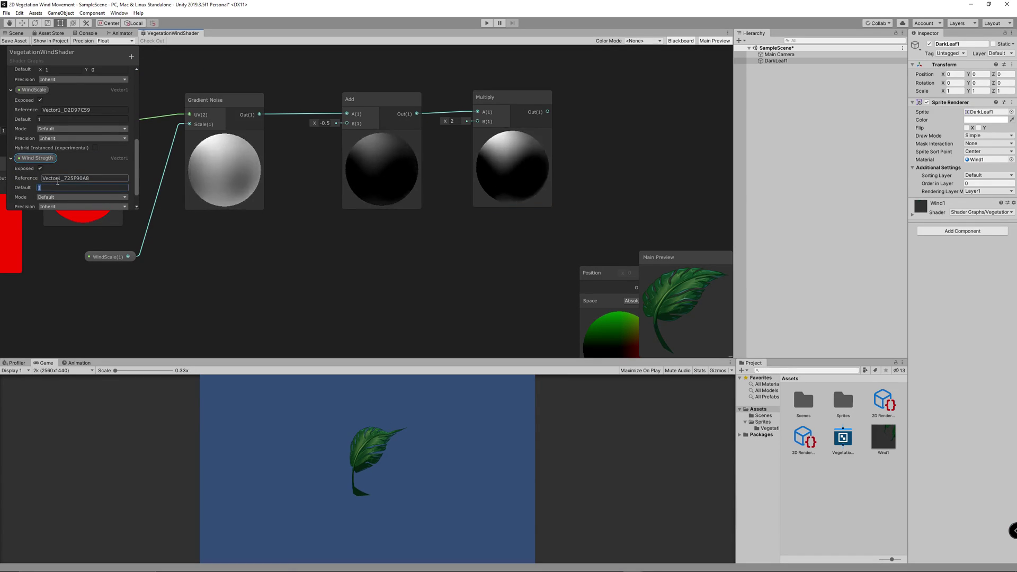
text(0.1)
drag(37, 158, 477, 121)
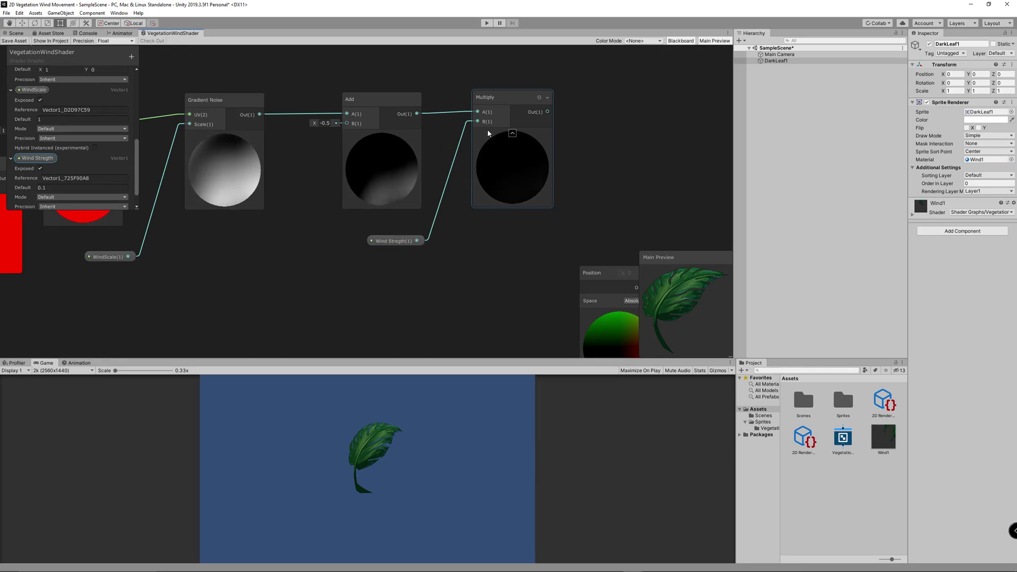
Create a second Multiply node just past the one driven by Wind Stregth
middle_drag(488, 133, 388, 149)
key(space)
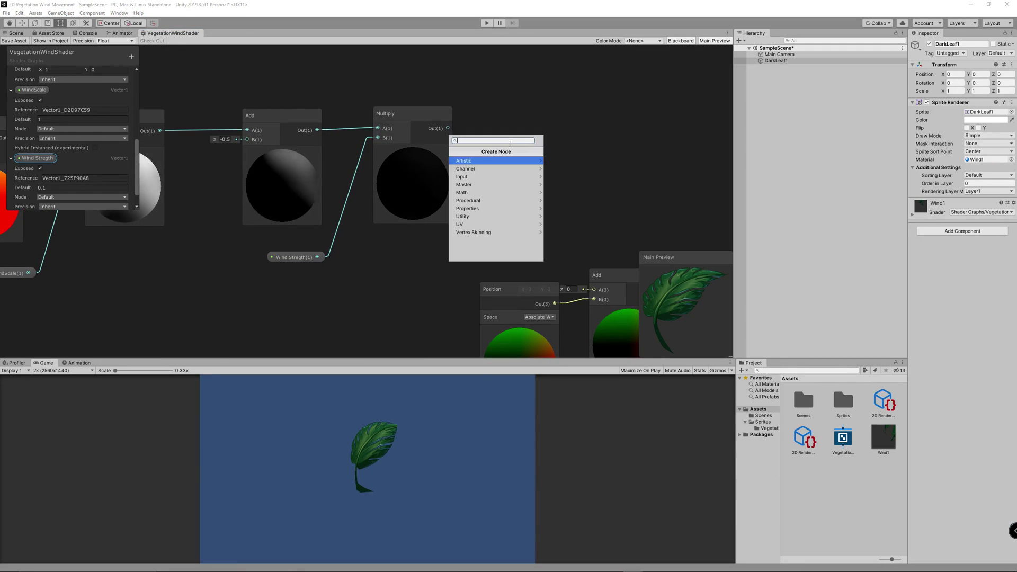
text(mul)
key(Return)
drag(538, 191, 552, 158)
Feed the WindDirection property into the second Multiply's B input and the first Multiply's output into A, and align the node
scroll(76, 140, up, 3)
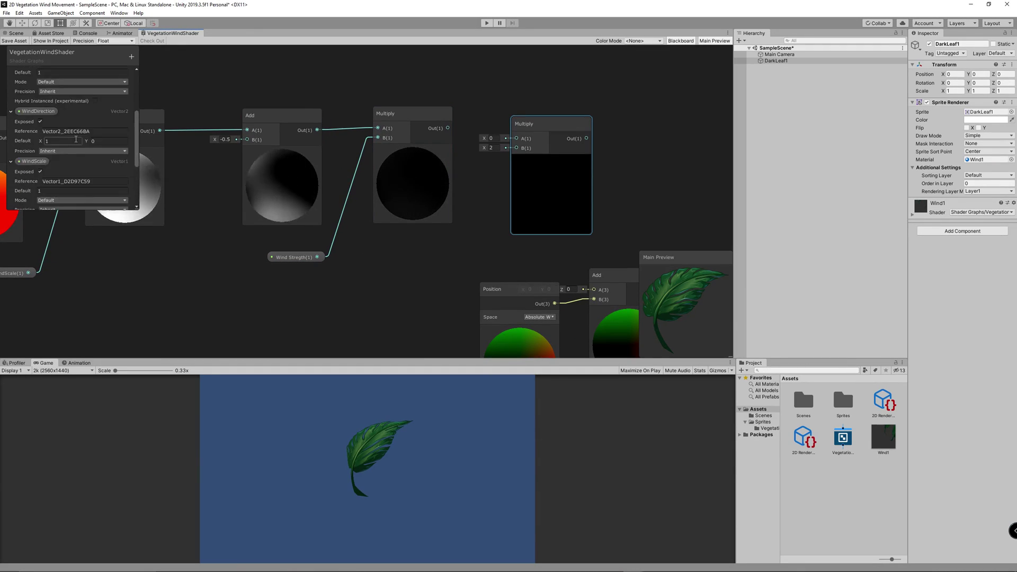
scroll(76, 140, up, 1)
drag(39, 135, 430, 253)
drag(453, 252, 516, 149)
drag(448, 128, 522, 140)
drag(535, 120, 531, 111)
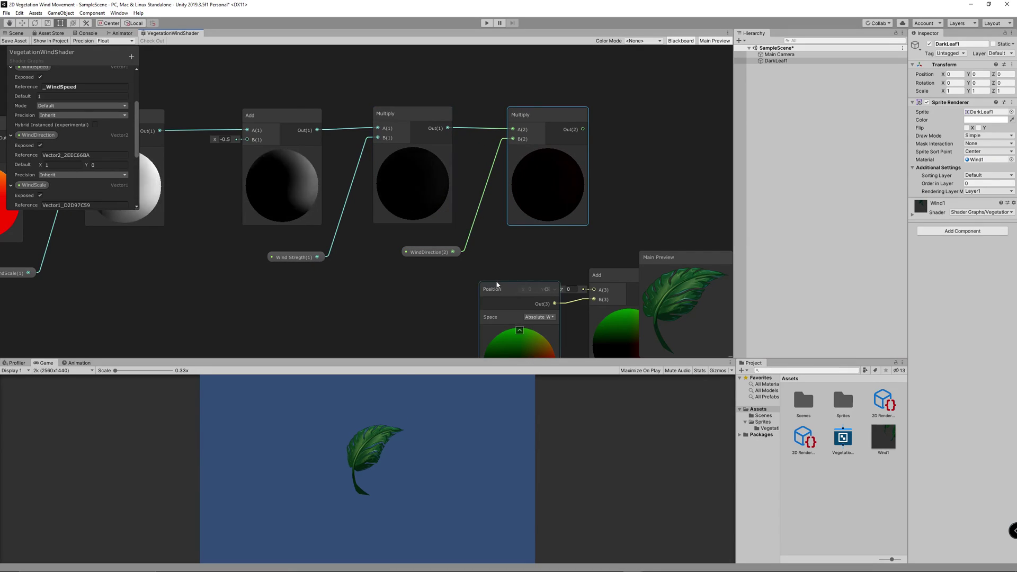
Create a Split node after the second Multiply, feed the Multiply output into it and line it up
click(679, 184)
scroll(681, 182, down, 2)
middle_drag(682, 182, 430, 164)
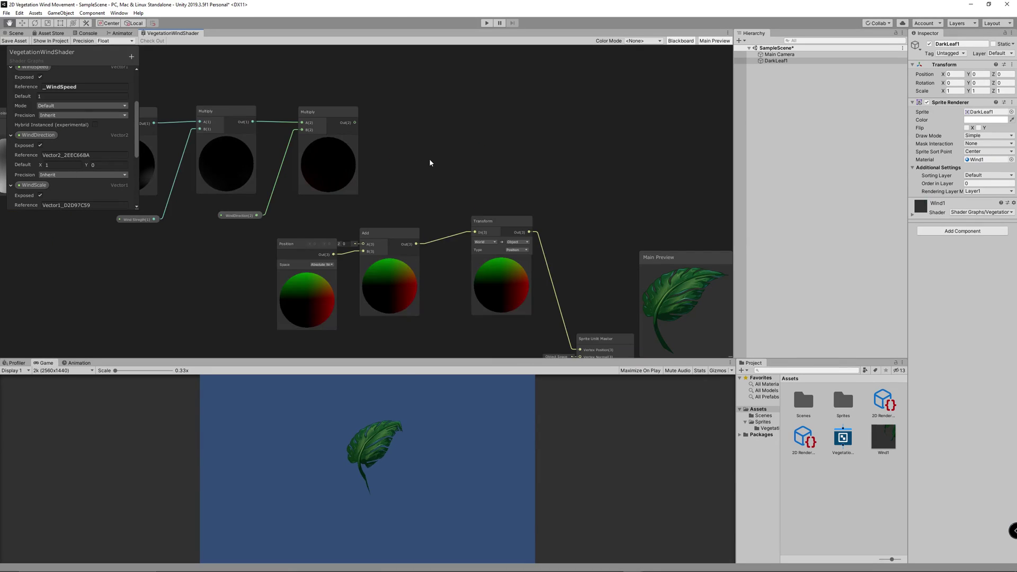
right_click(393, 120)
click(404, 121)
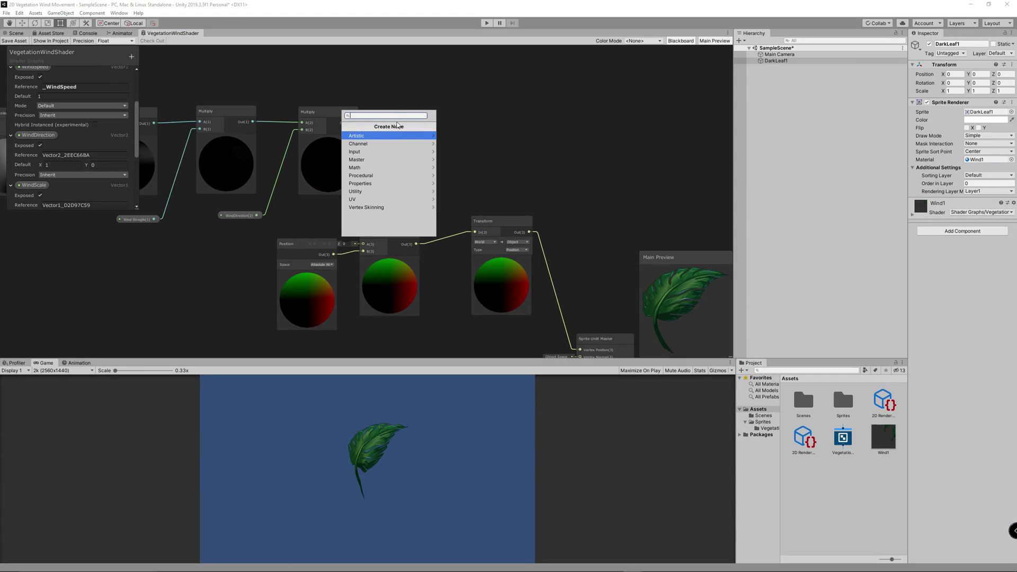
text(split)
key(Return)
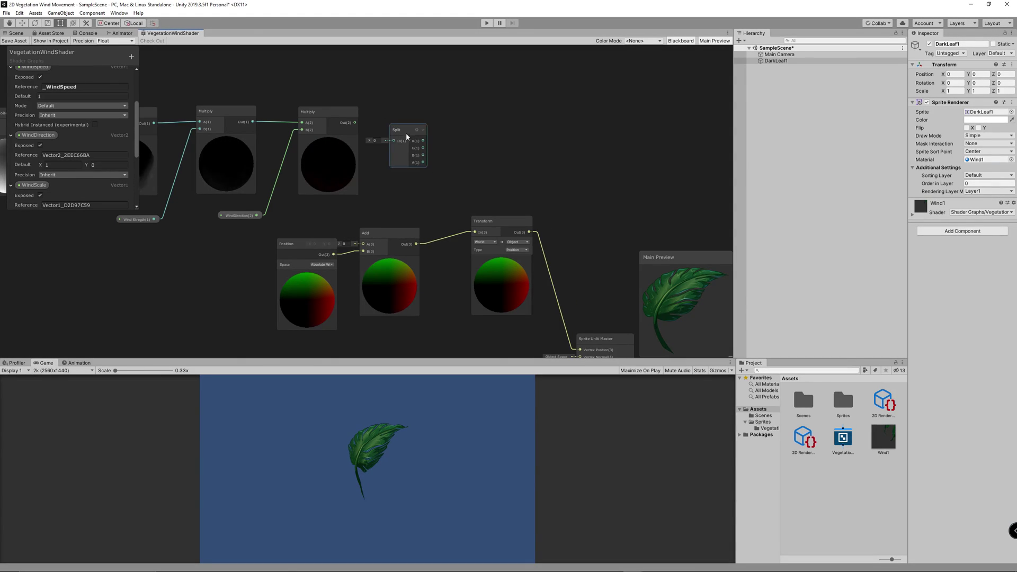
scroll(407, 137, up, 2)
drag(393, 144, 392, 144)
drag(401, 128, 409, 112)
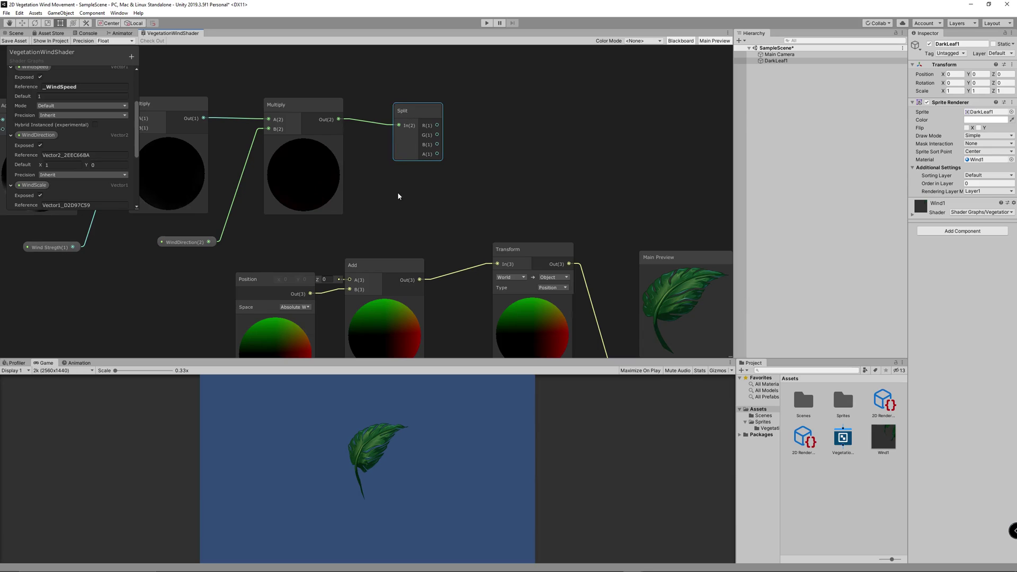
Select the whole wind node chain up to the Split node and shift it away from the Position and Transform nodes
scroll(399, 196, down, 4)
middle_drag(225, 251, 337, 255)
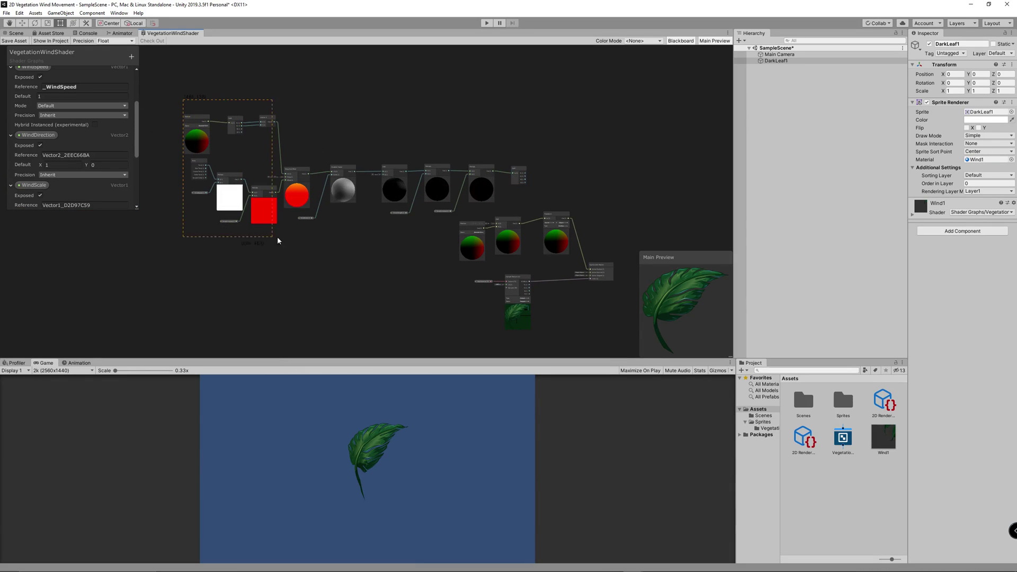
drag(412, 235, 448, 204)
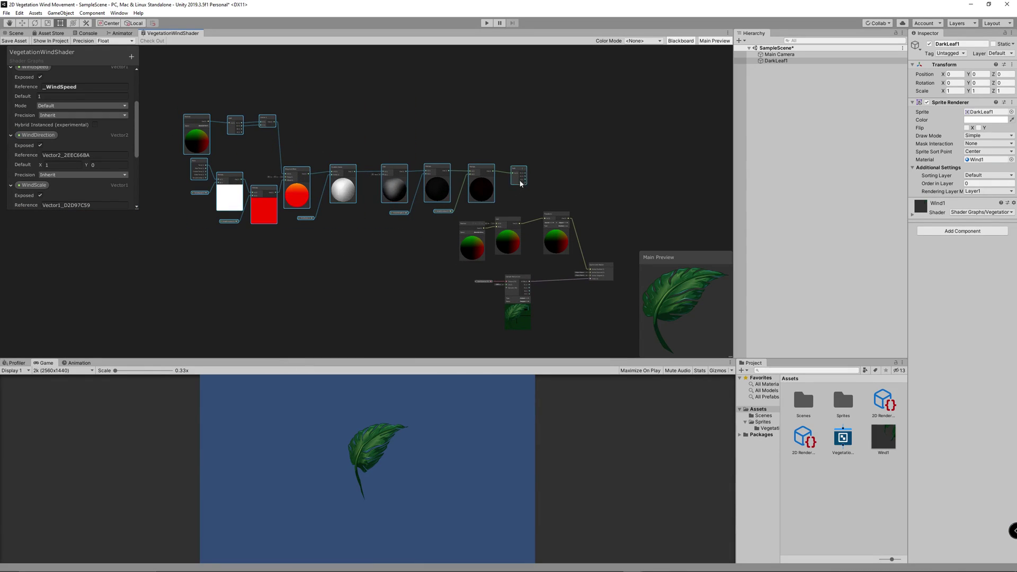
drag(521, 184, 439, 191)
Create a Vector 2 node after the Split node, with Split's R feeding X and G feeding Y
scroll(460, 177, up, 8)
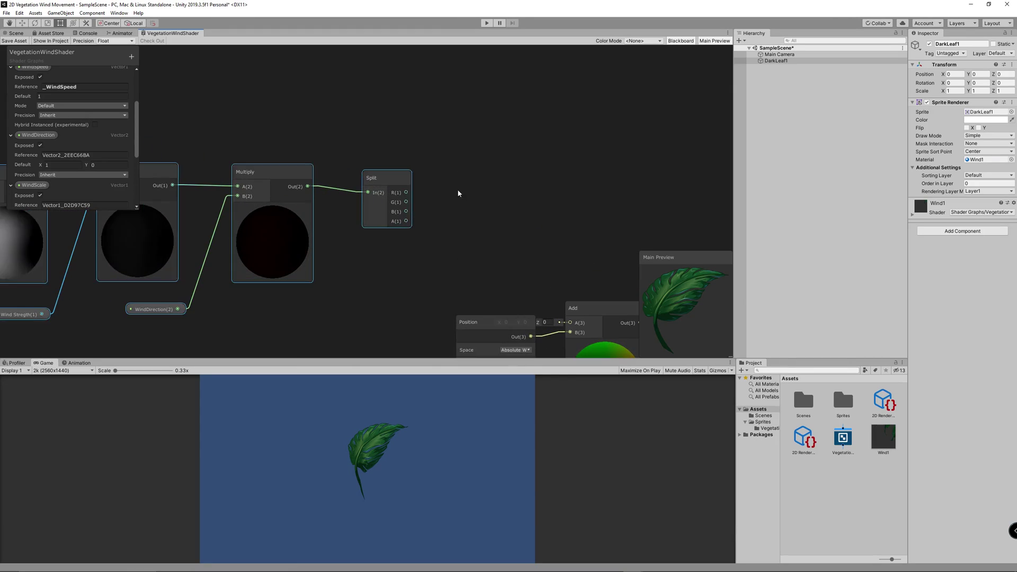
right_click(475, 175)
click(493, 178)
text(vec)
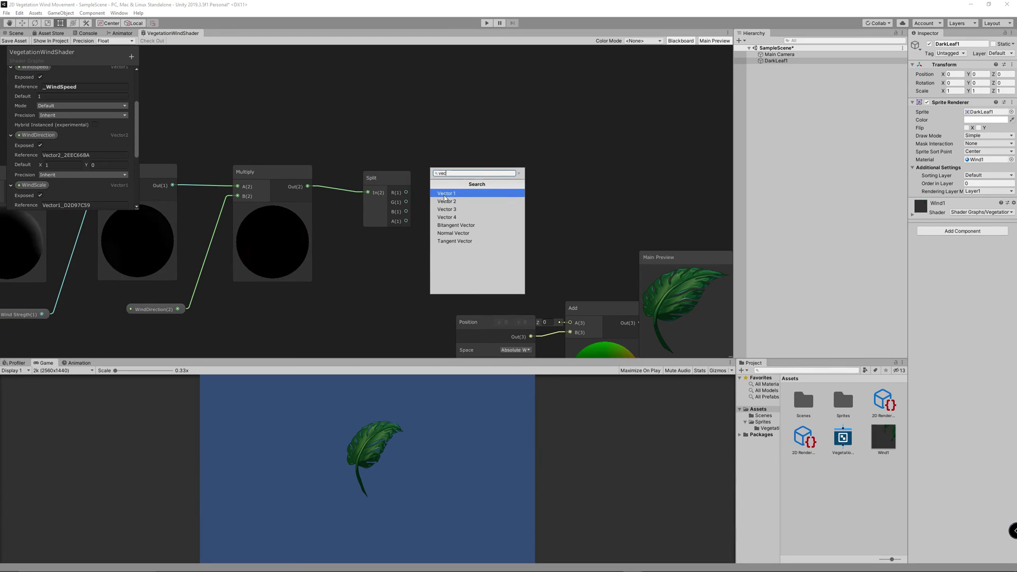
click(446, 202)
drag(406, 192, 497, 184)
Connect the Vector 2 output to the A input of the Add node that precedes Transform
middle_drag(521, 262, 528, 197)
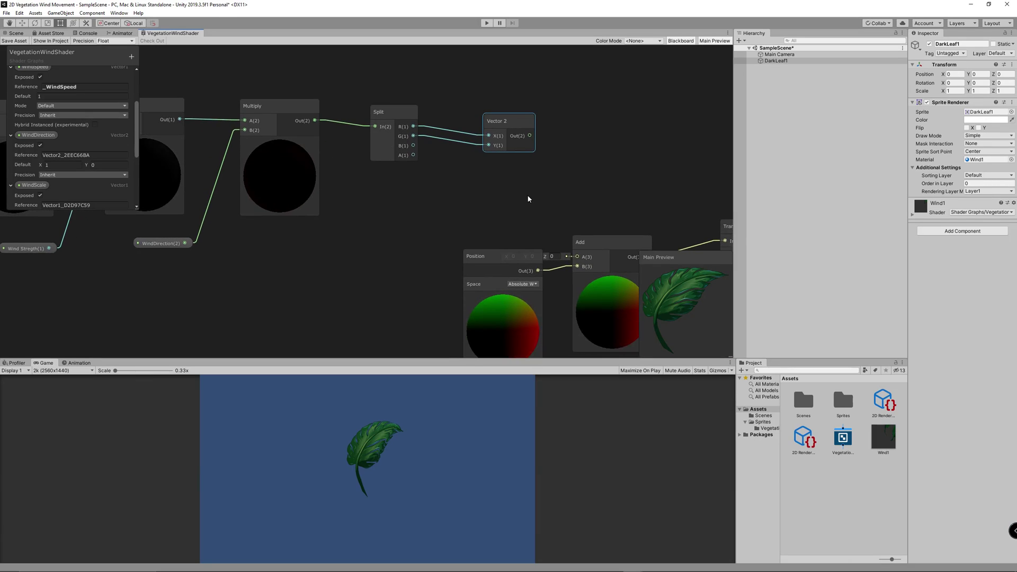
scroll(528, 199, down, 2)
scroll(528, 198, up, 1)
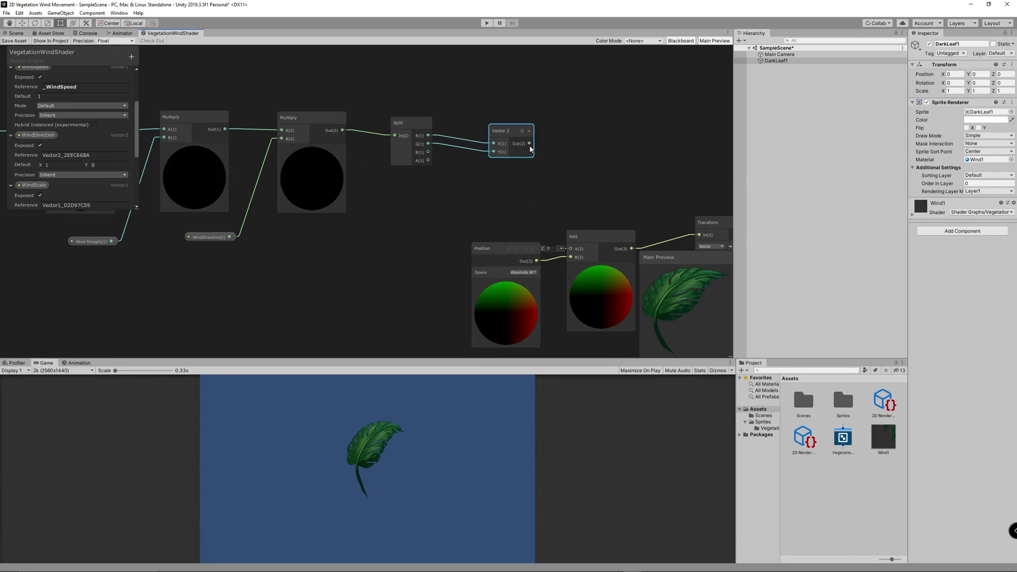
drag(529, 144, 567, 248)
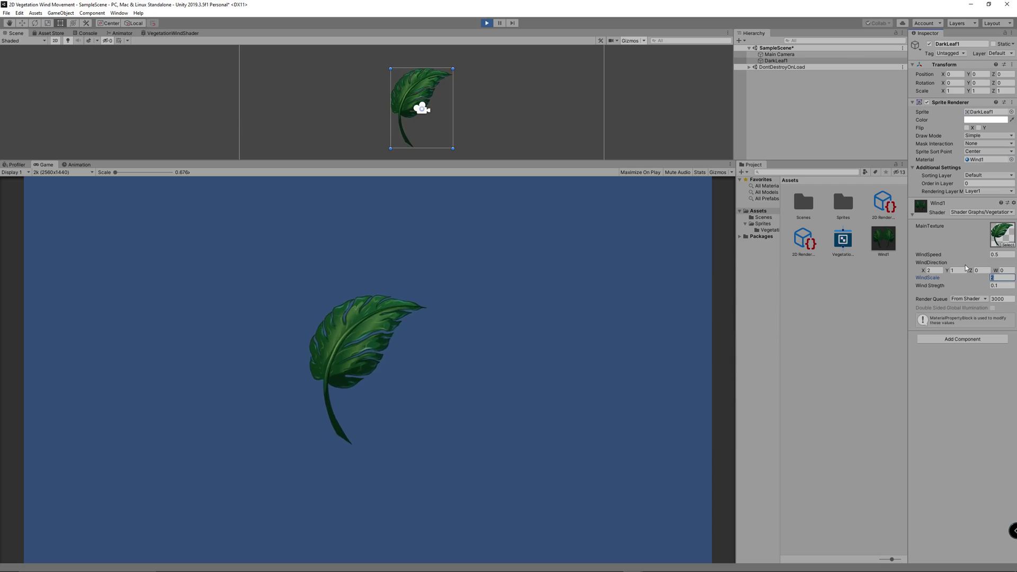
Stop the play-mode test of the leaf, shrink the Game view and return to the VegetationWindShader graph
click(999, 286)
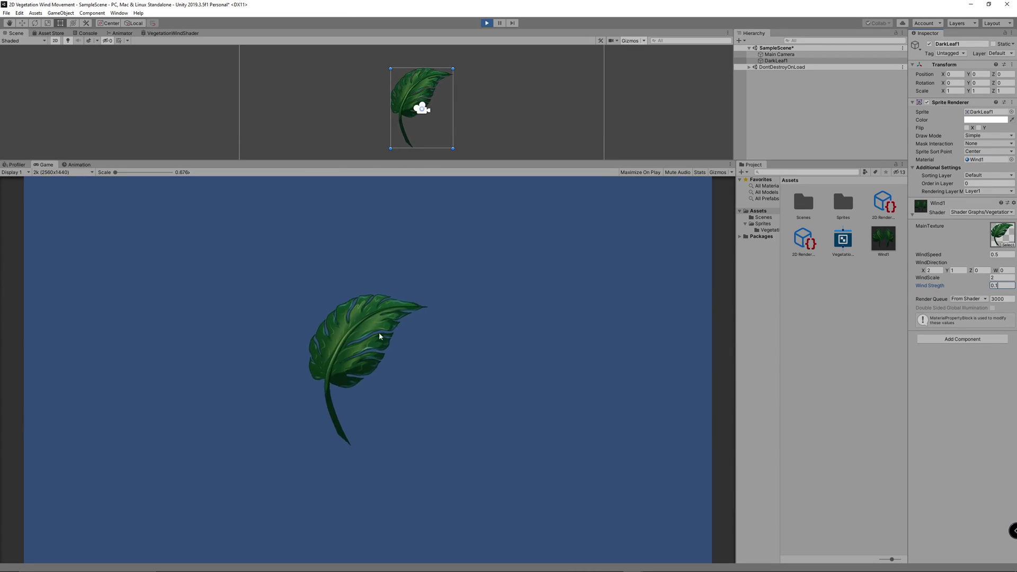
click(486, 22)
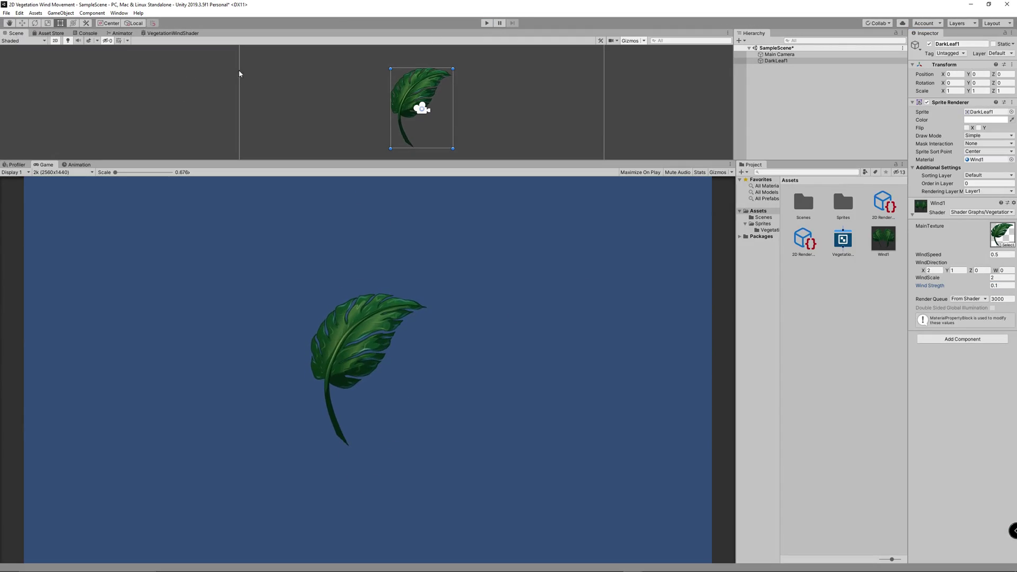
drag(271, 163, 271, 455)
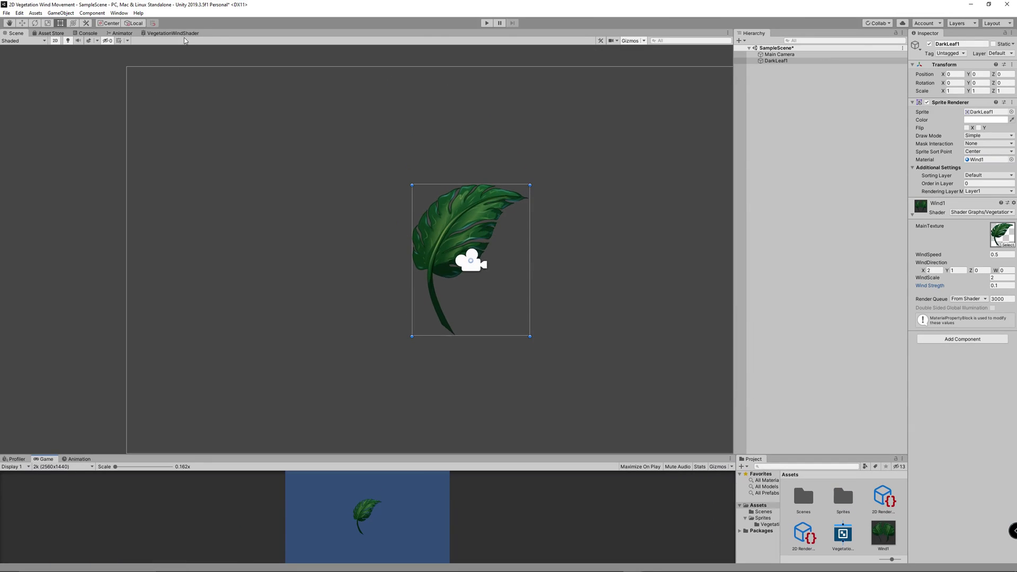
click(172, 33)
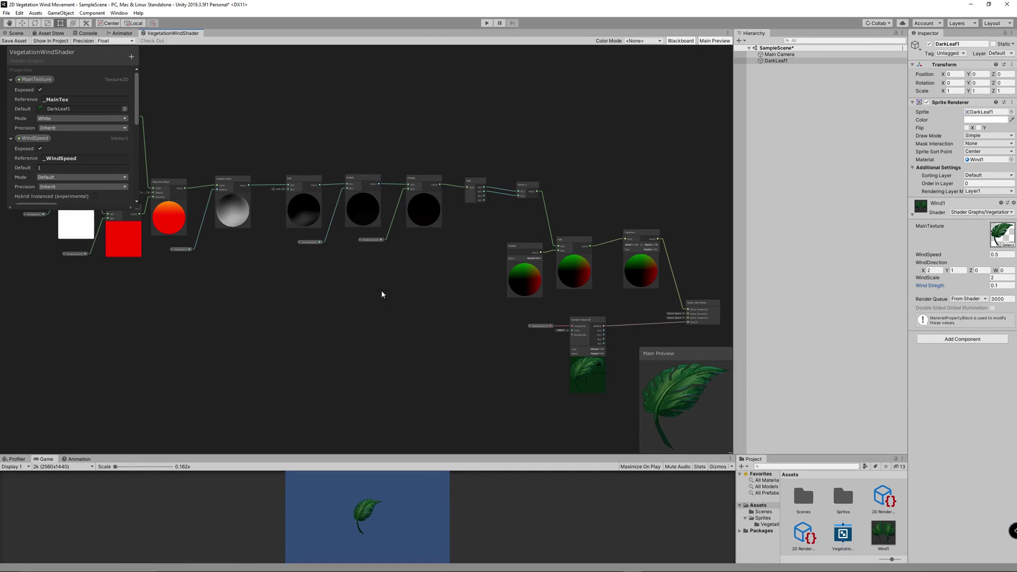
Create a UV node in the empty area above the Gradient Noise chain
scroll(438, 284, up, 2)
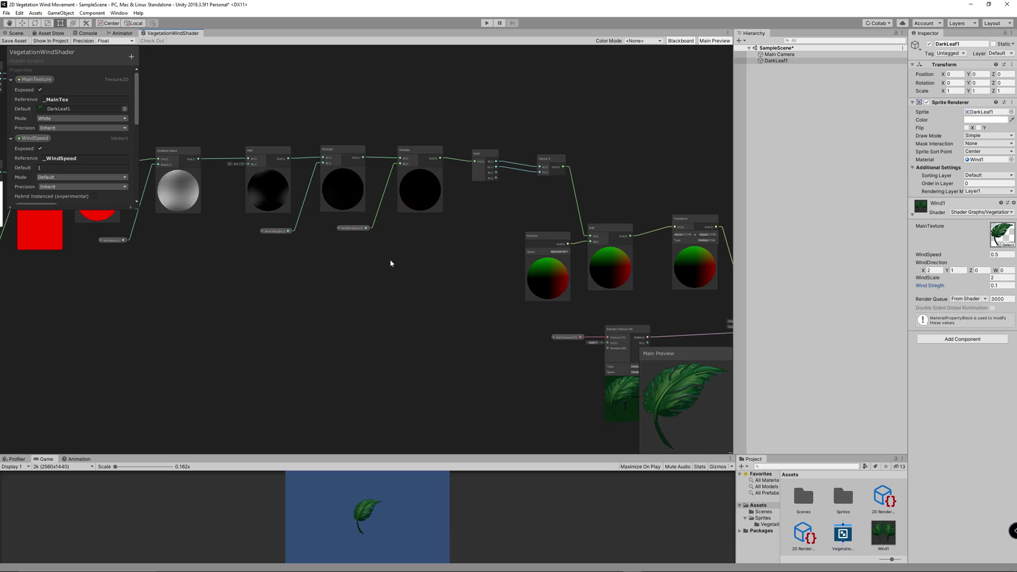
middle_drag(390, 263, 401, 322)
scroll(387, 259, up, 2)
right_click(377, 207)
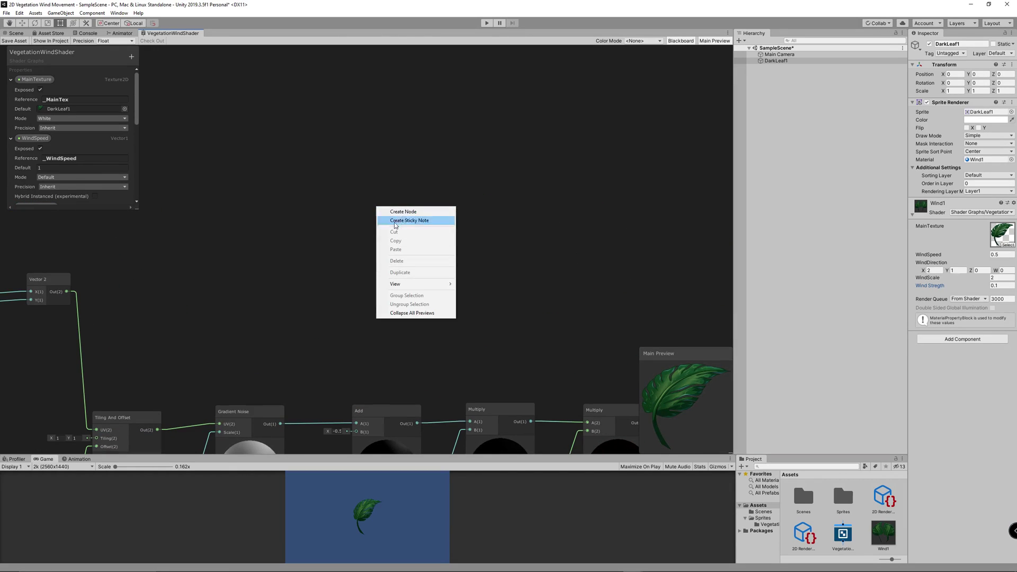
click(387, 212)
text(uv)
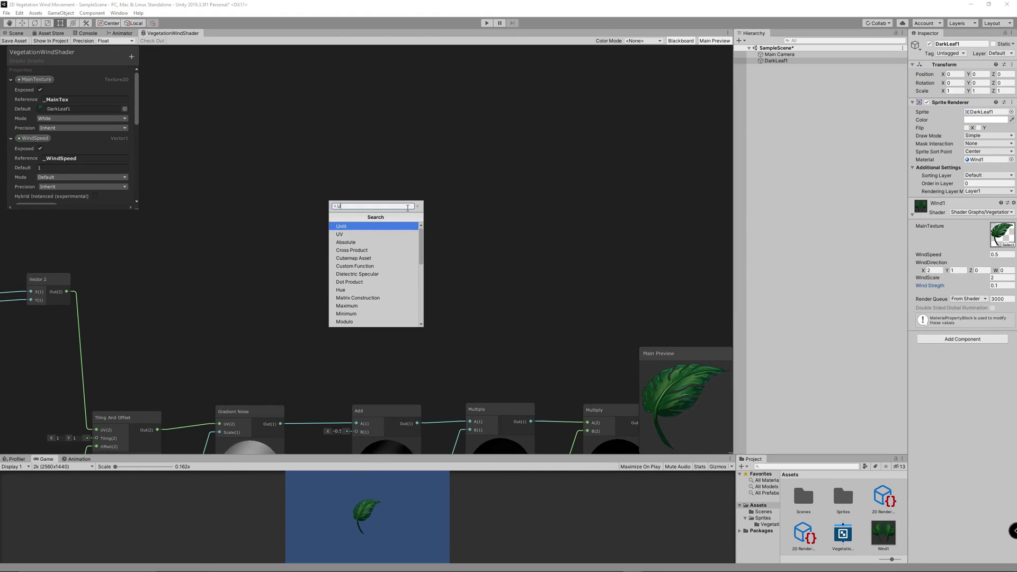
key(Return)
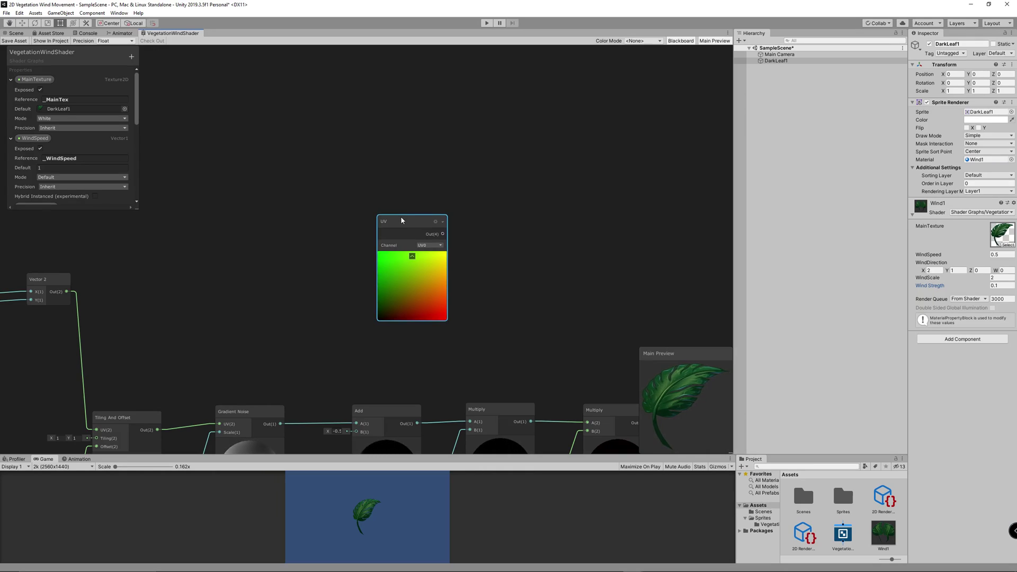
drag(413, 256, 384, 201)
Create a Split node beside the UV node and feed the UV output into it
right_click(466, 170)
click(468, 172)
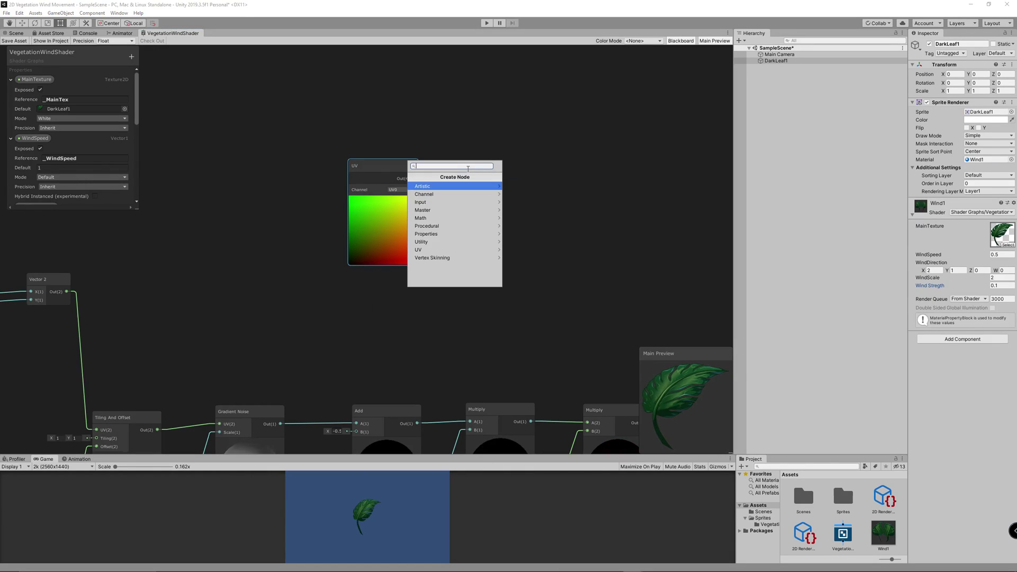
text(split)
key(Return)
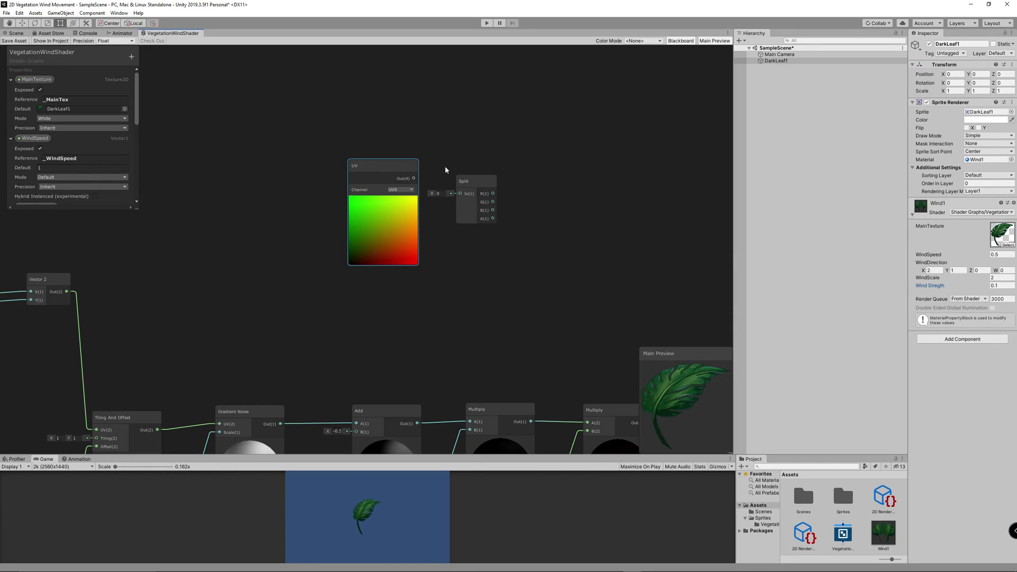
mouse_move(466, 182)
mouse_down()
mouse_move(464, 161)
mouse_move(459, 176)
mouse_move(472, 166)
mouse_up()
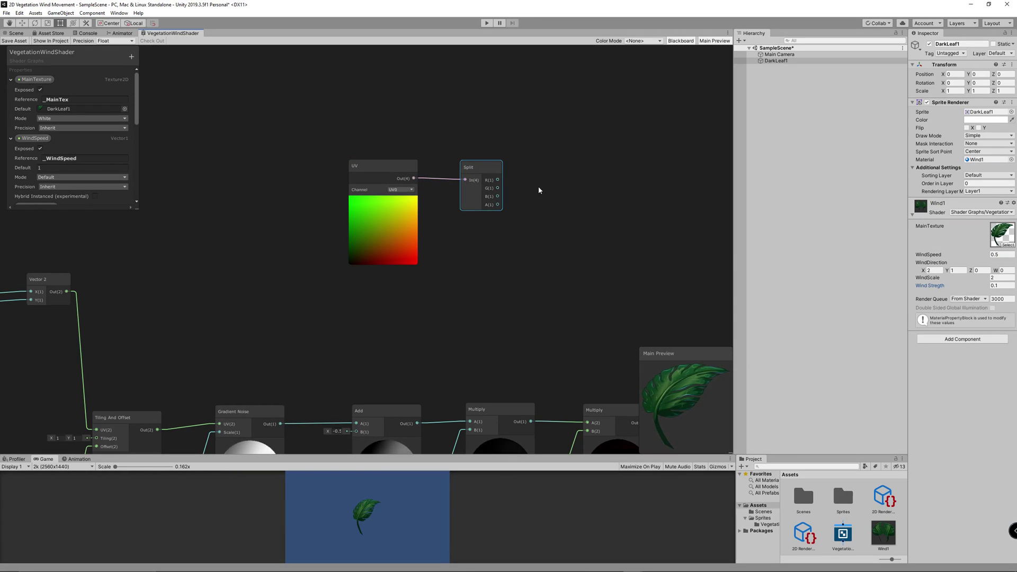
Create an Absolute node after the UV's Split node and feed Split's G output into it
right_click(561, 180)
click(575, 185)
text(abo)
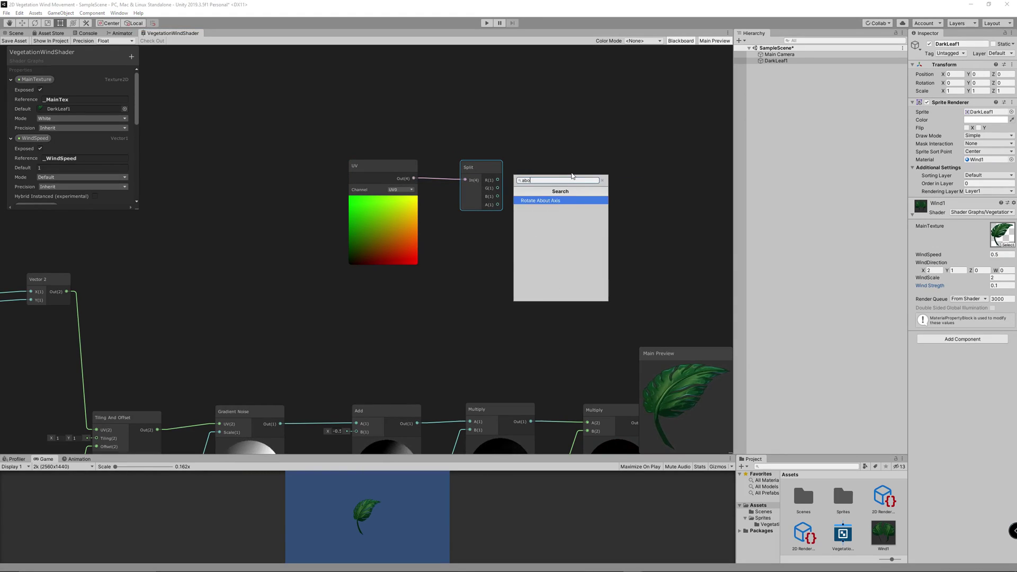
key(BackSpace)
key(Return)
drag(587, 193, 580, 179)
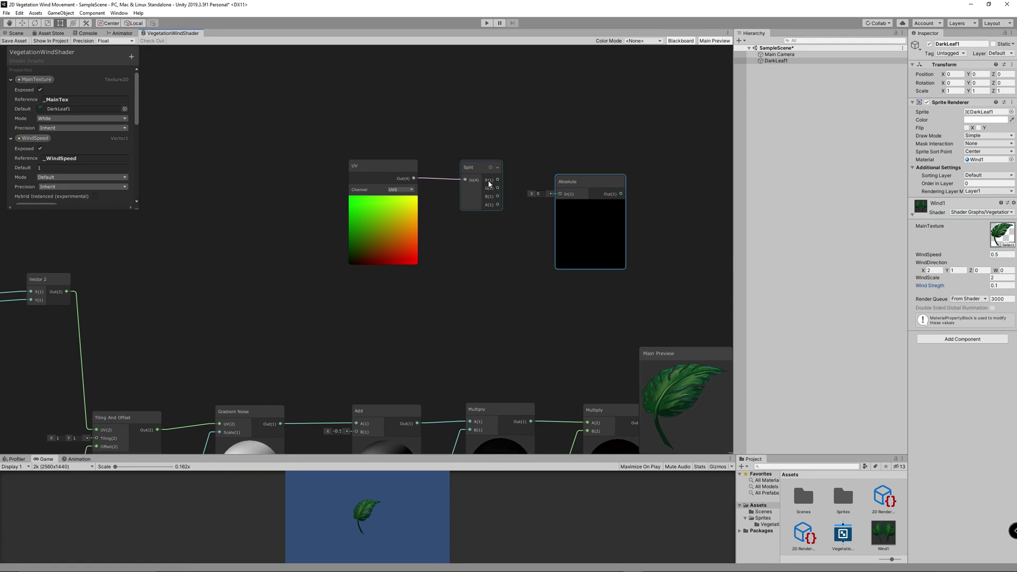
drag(498, 180, 567, 166)
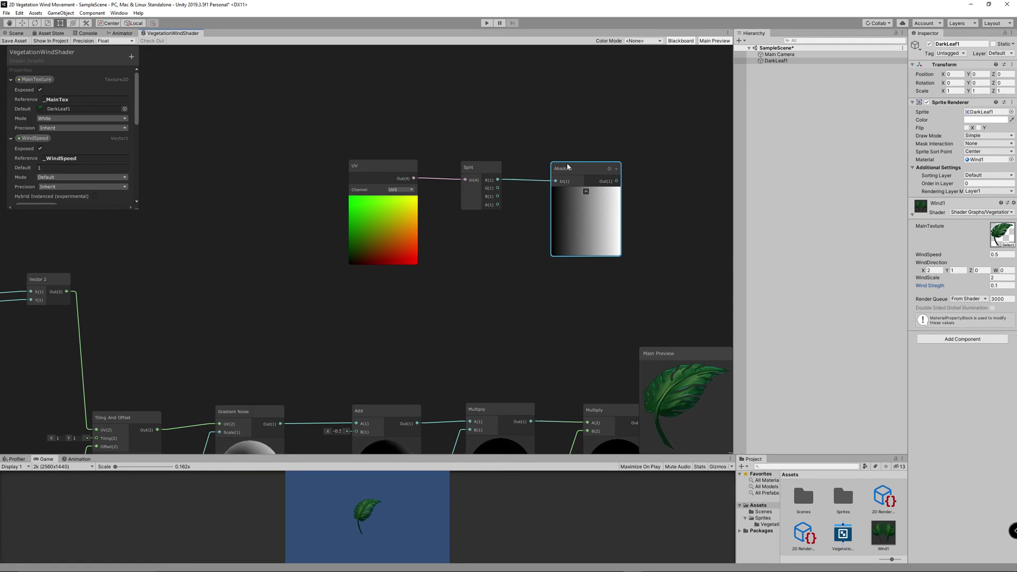
drag(497, 188, 556, 181)
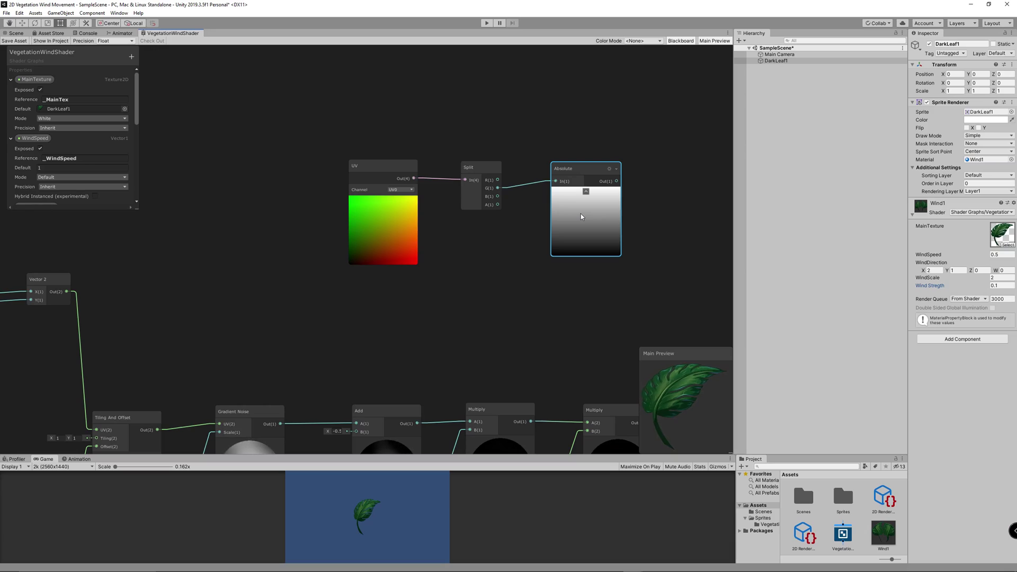
Bring Absolute closer to Split, and shift the UV, Split and Absolute nodes together to free space after them
drag(583, 169, 573, 172)
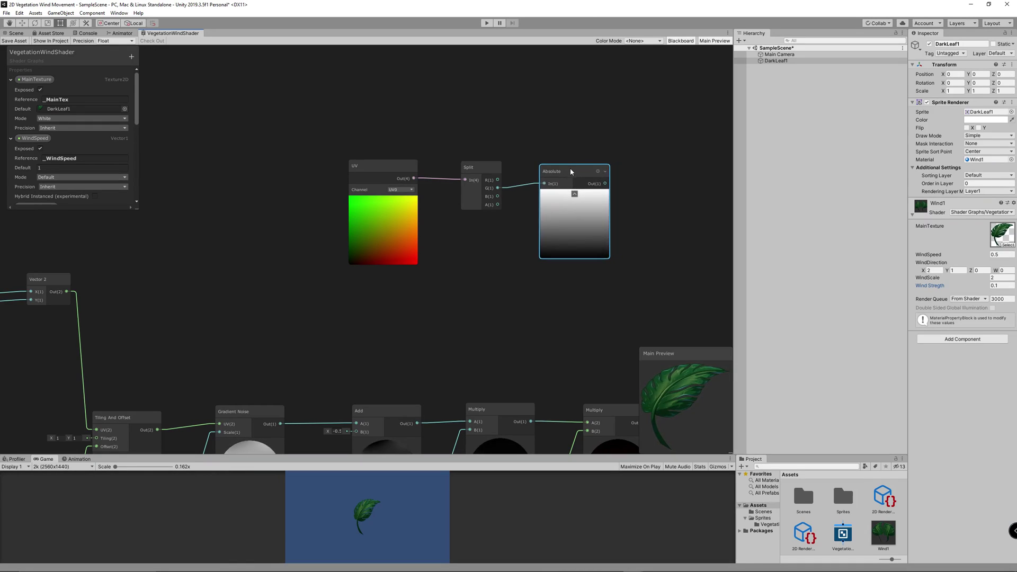
drag(340, 153, 517, 222)
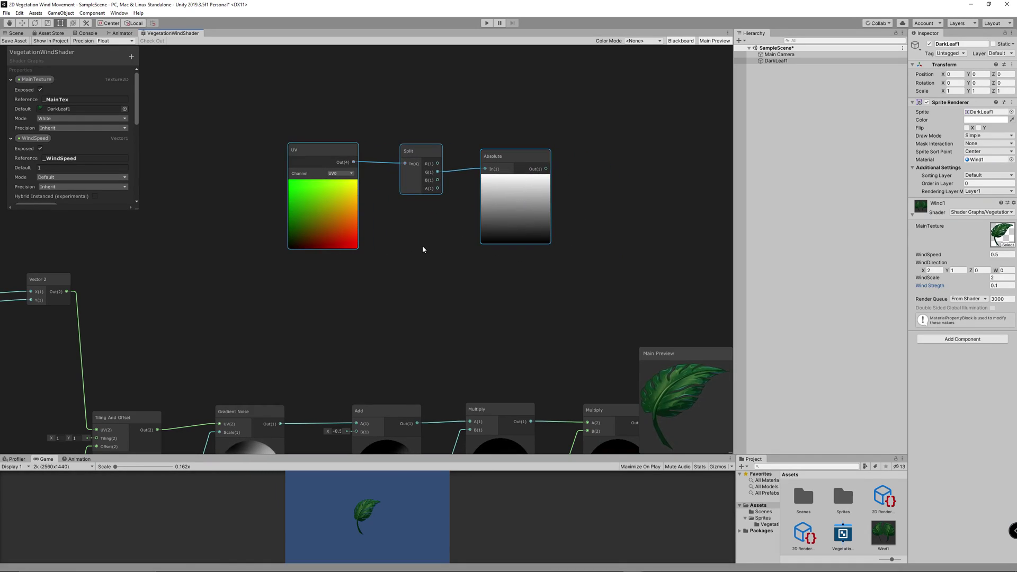
Create a Power node after Absolute and feed Absolute's output into its A input
right_click(636, 203)
click(654, 207)
text(powe)
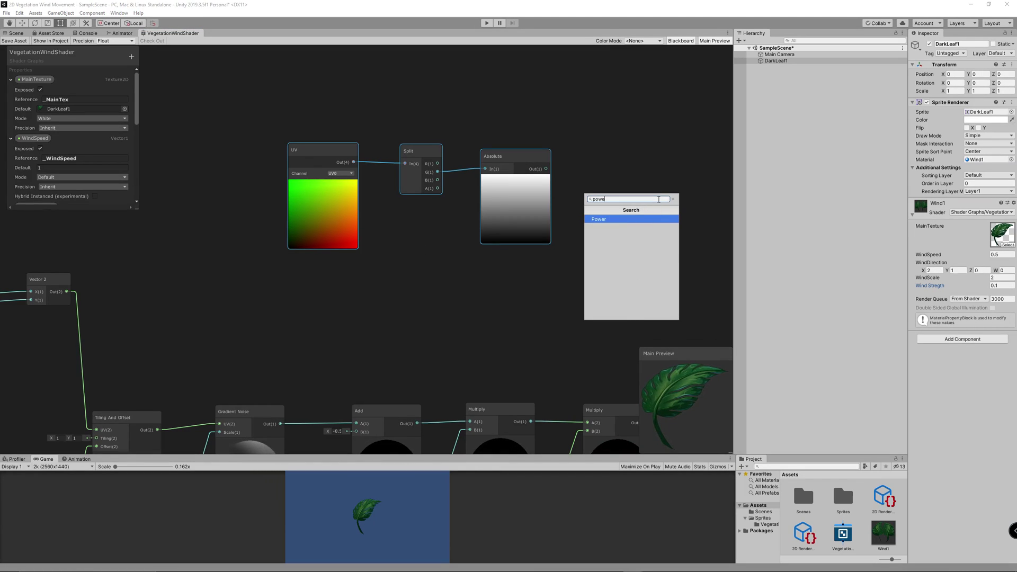
key(Return)
drag(653, 214, 621, 186)
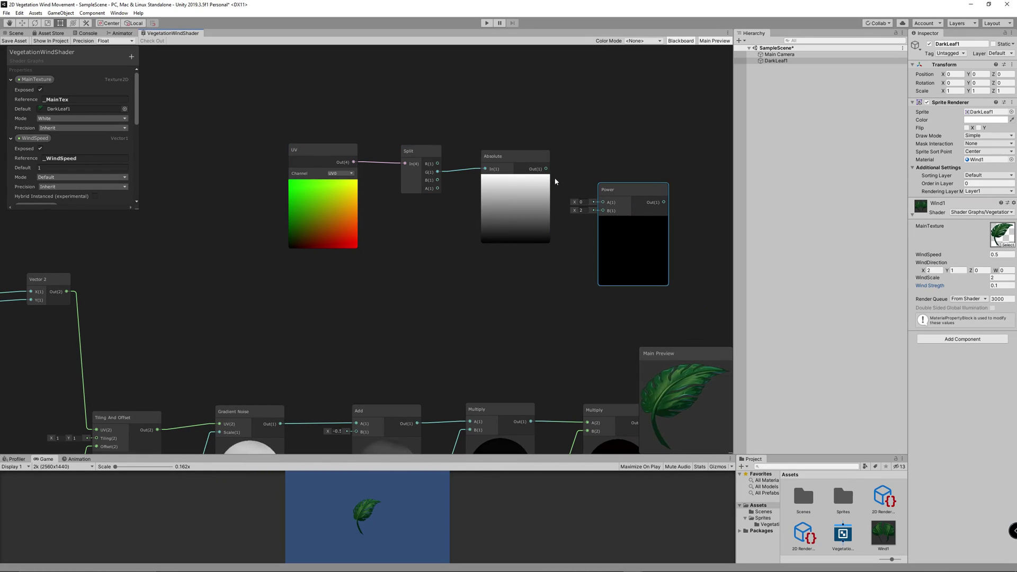
drag(547, 168, 603, 202)
Add a Vector1 property named WindInfluenceMask and connect it to the Power node's B input
click(132, 57)
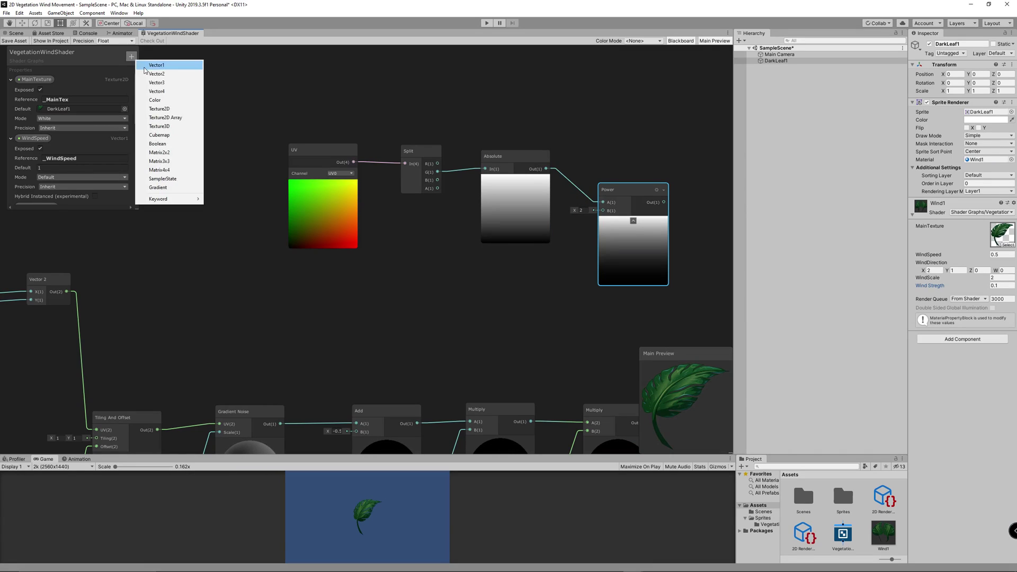
click(159, 69)
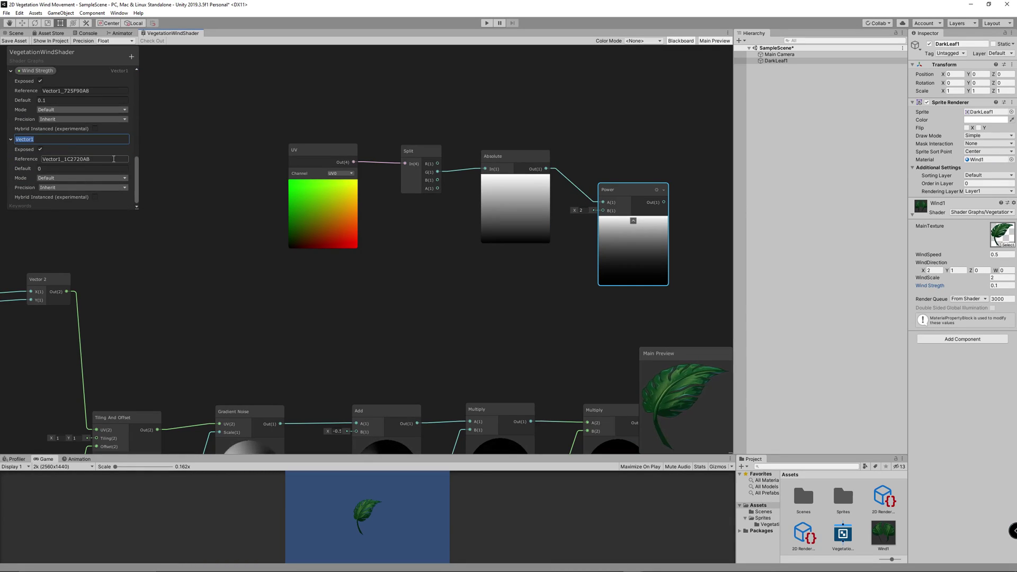
text(W)
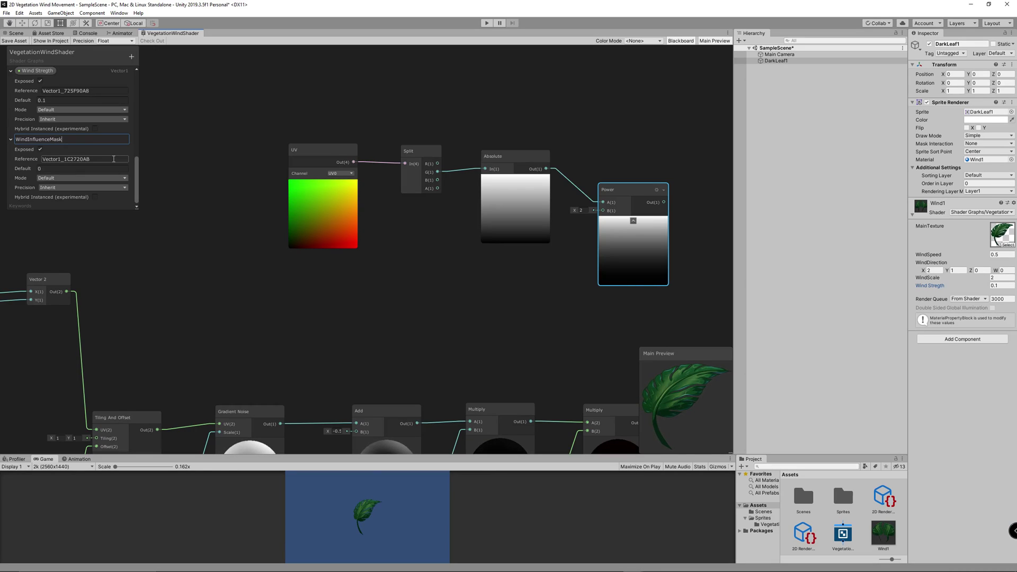
text(indInfluenceMask)
key(Return)
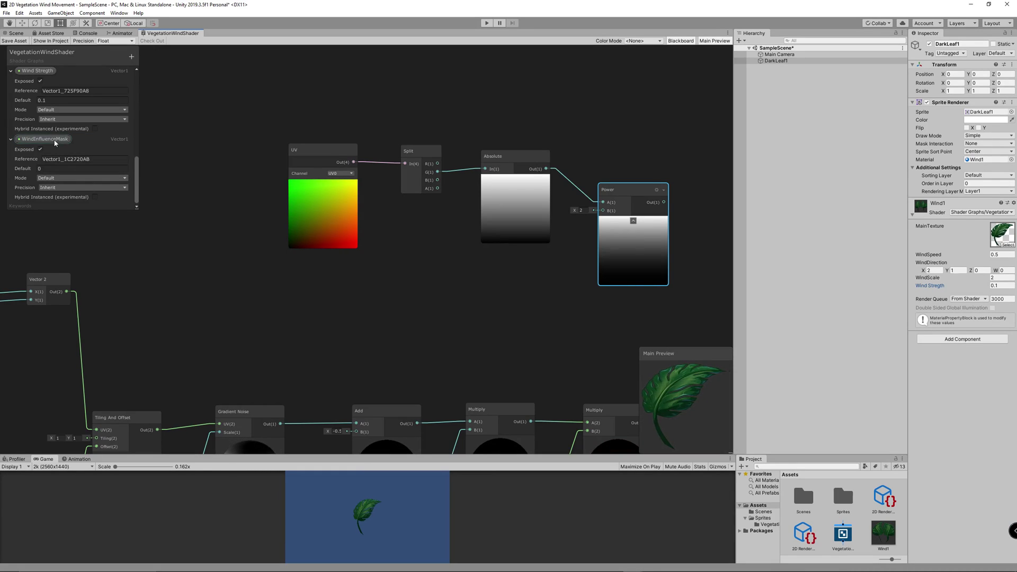
drag(45, 139, 603, 211)
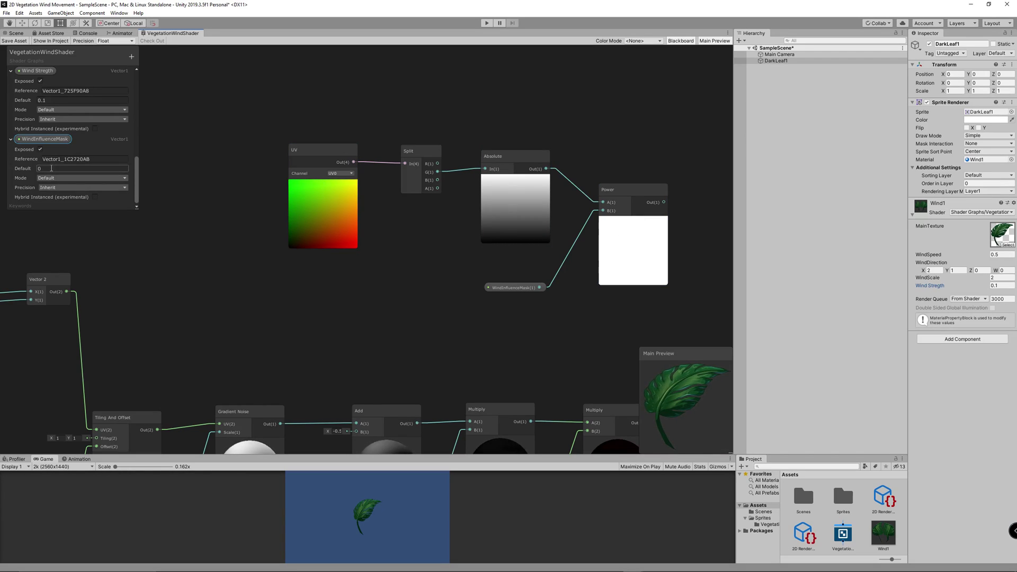
Try WindInfluenceMask defaults of 1 and 2, leave it at 1, and move the Power node closer to Absolute
click(59, 168)
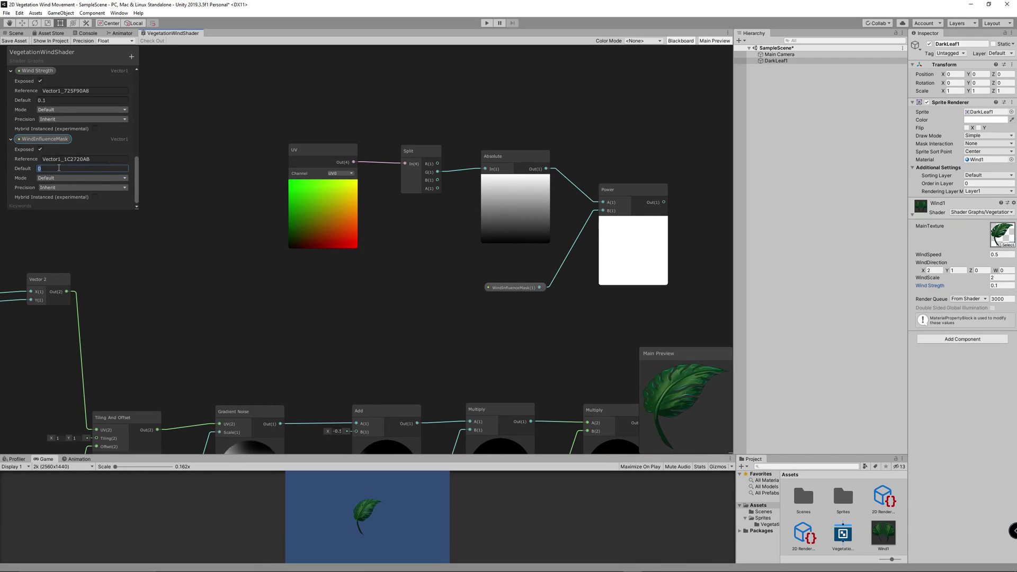
text(1)
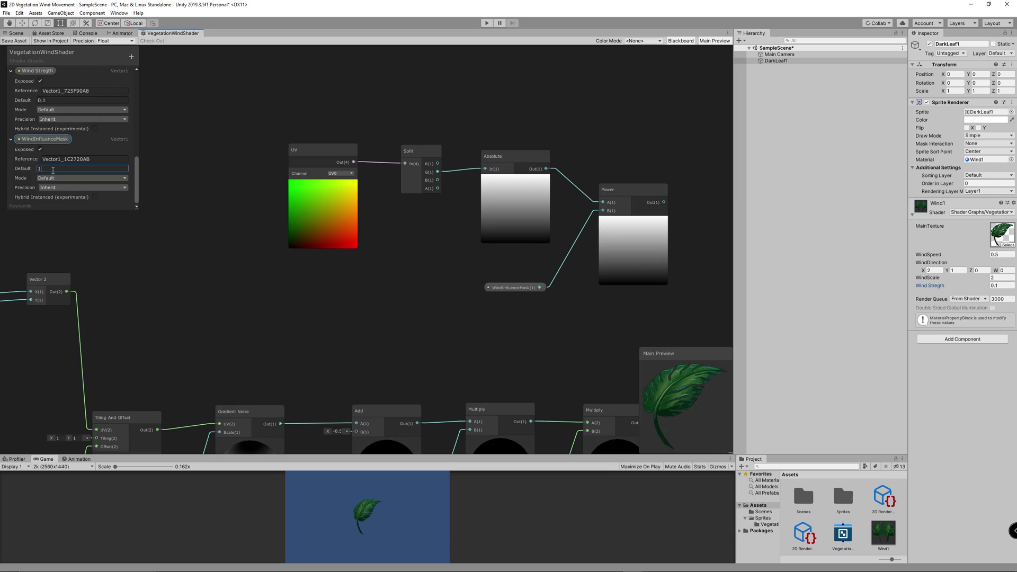
text(2)
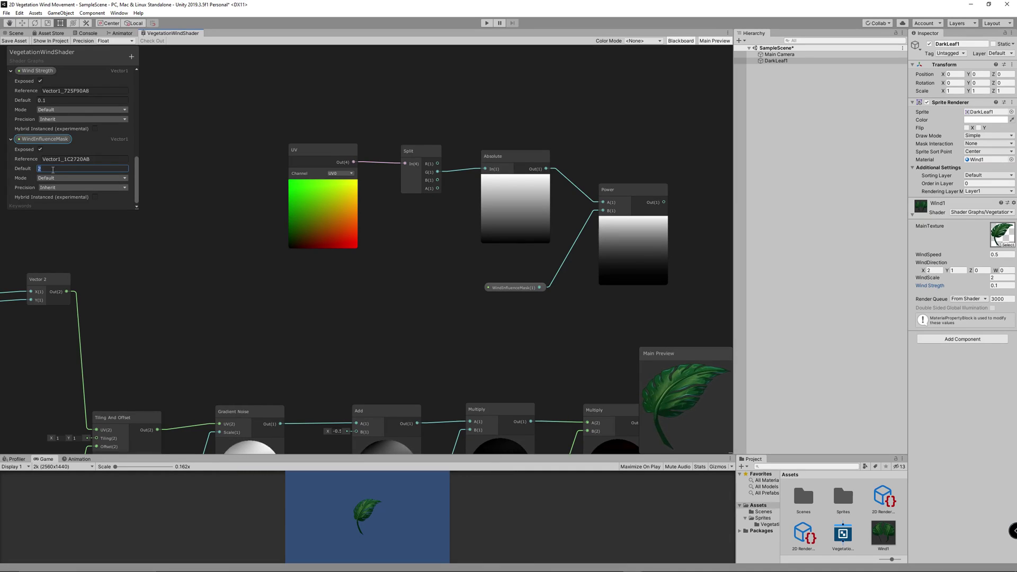
text(1)
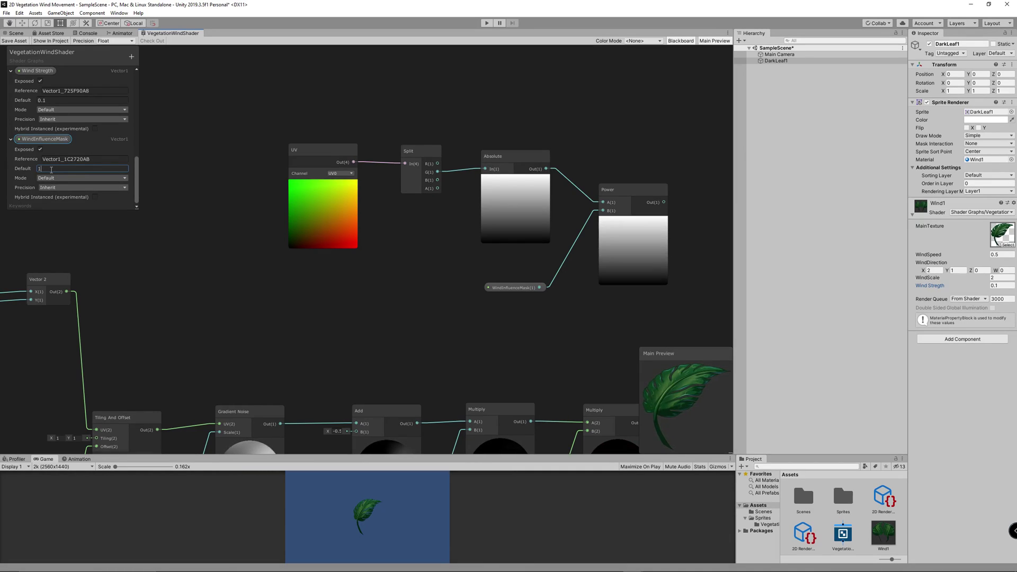
drag(631, 189, 623, 175)
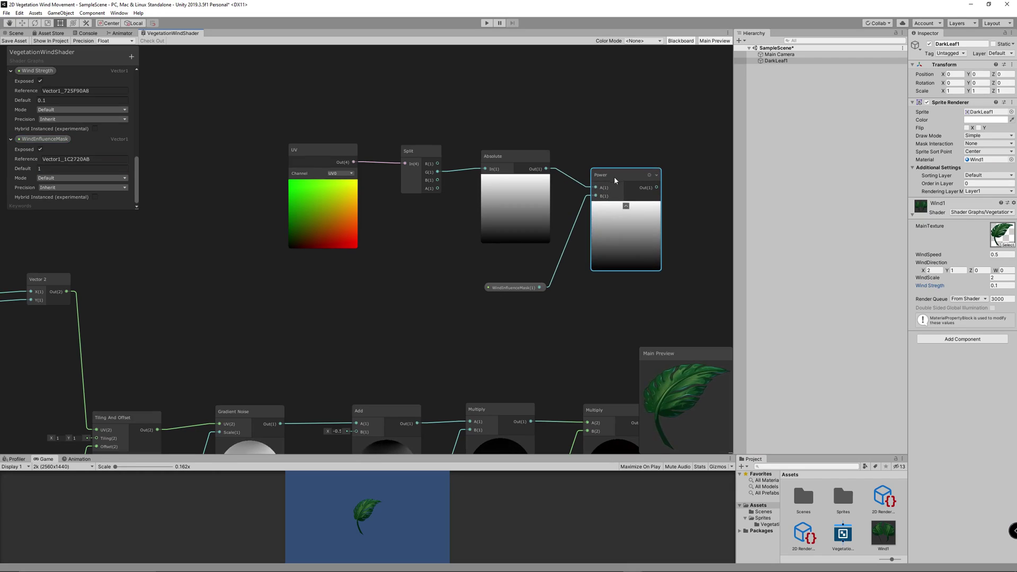
Create a Clamp node after Power, feed Power's output into its In input, and adjust its placement
middle_drag(595, 316, 448, 268)
drag(157, 88, 419, 224)
right_click(474, 205)
click(497, 210)
text(clamp)
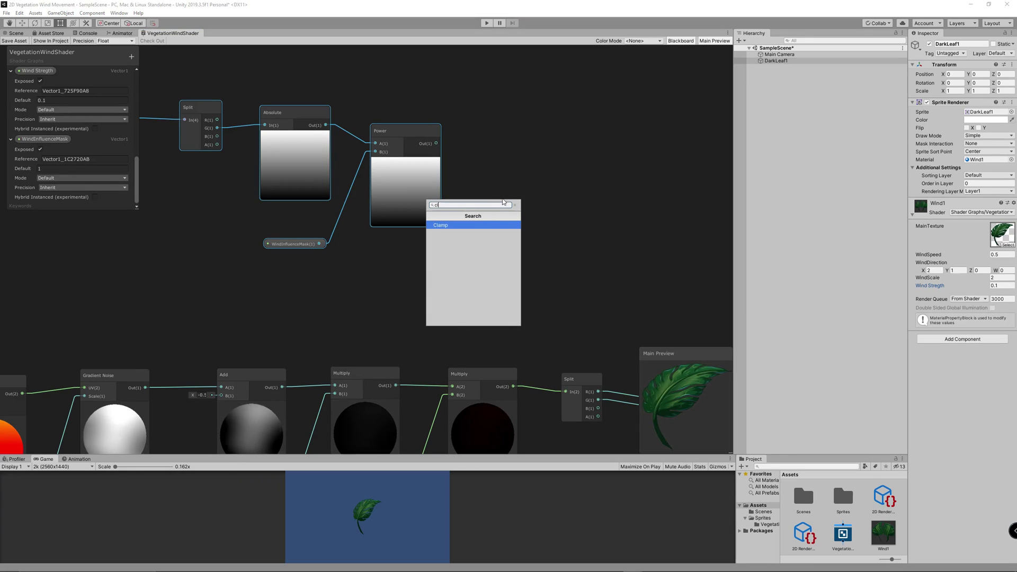
key(Return)
drag(436, 143, 479, 232)
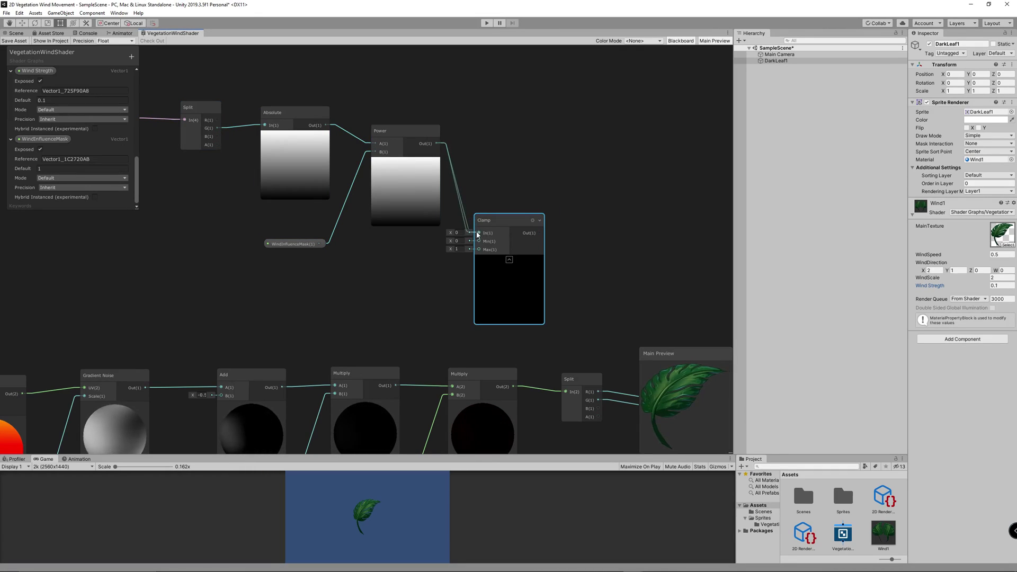
drag(538, 276, 543, 262)
Insert a Multiply node between the WindDirection Multiply and Split, and feed Clamp's output into its A input
middle_drag(610, 374, 518, 270)
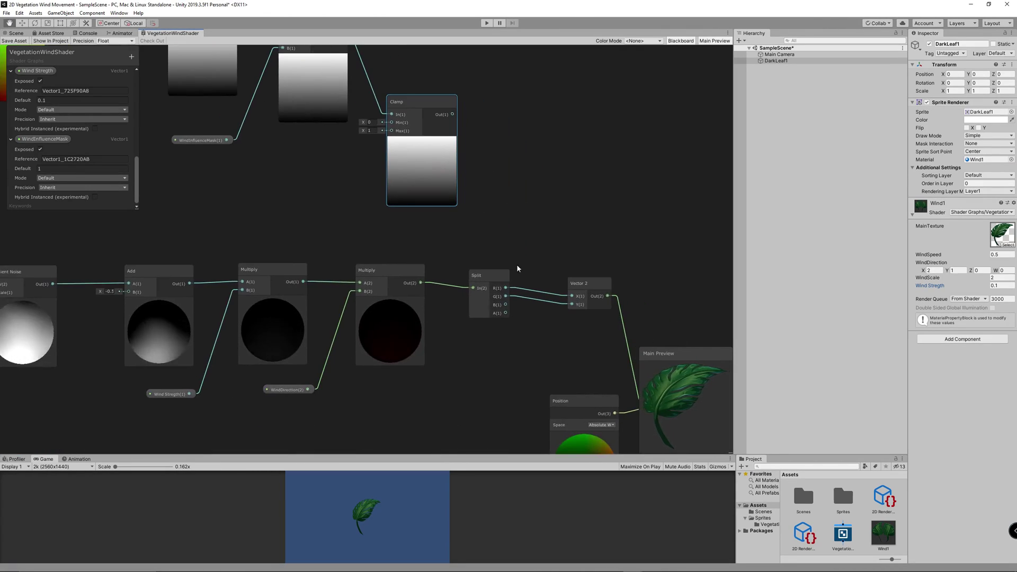
drag(589, 290, 611, 288)
drag(496, 289, 562, 289)
right_click(483, 300)
click(492, 305)
text(mul)
key(Return)
drag(505, 320, 462, 311)
drag(453, 113, 513, 267)
drag(604, 280, 632, 277)
drag(551, 273, 575, 271)
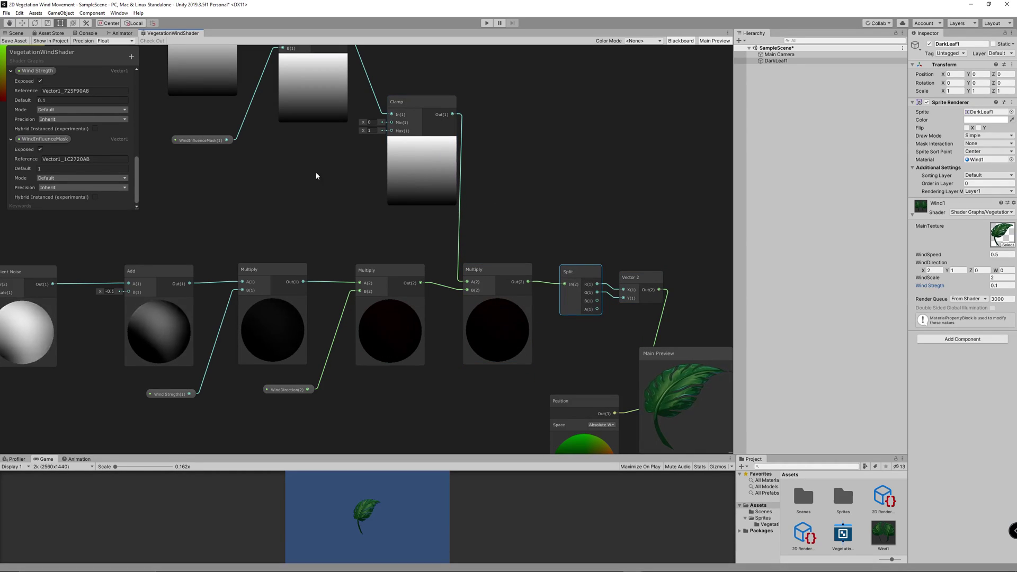
Try WindInfluenceMask defaults of 10 and 5, settle on 4, and save the shader graph asset
click(112, 168)
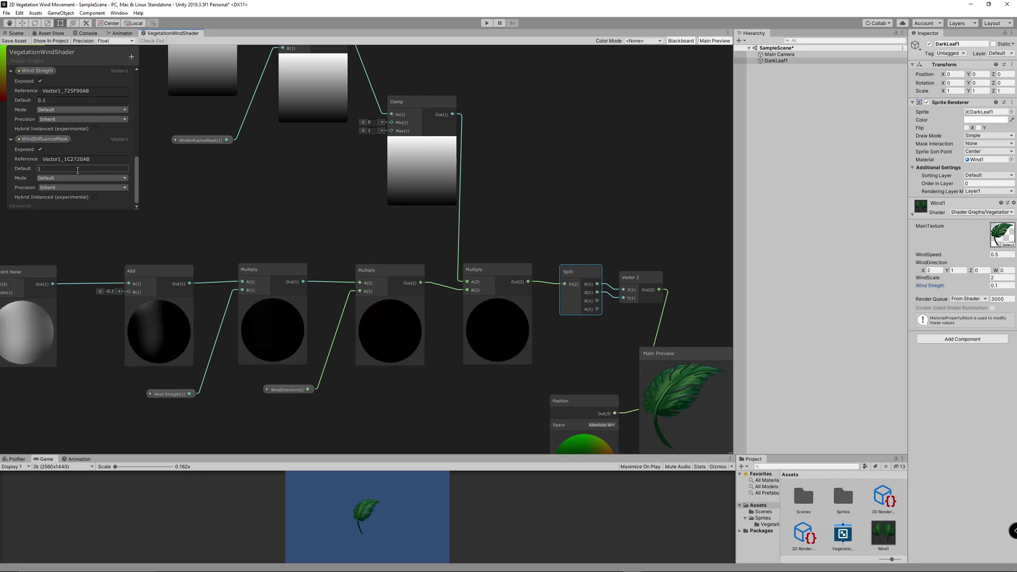
text(0)
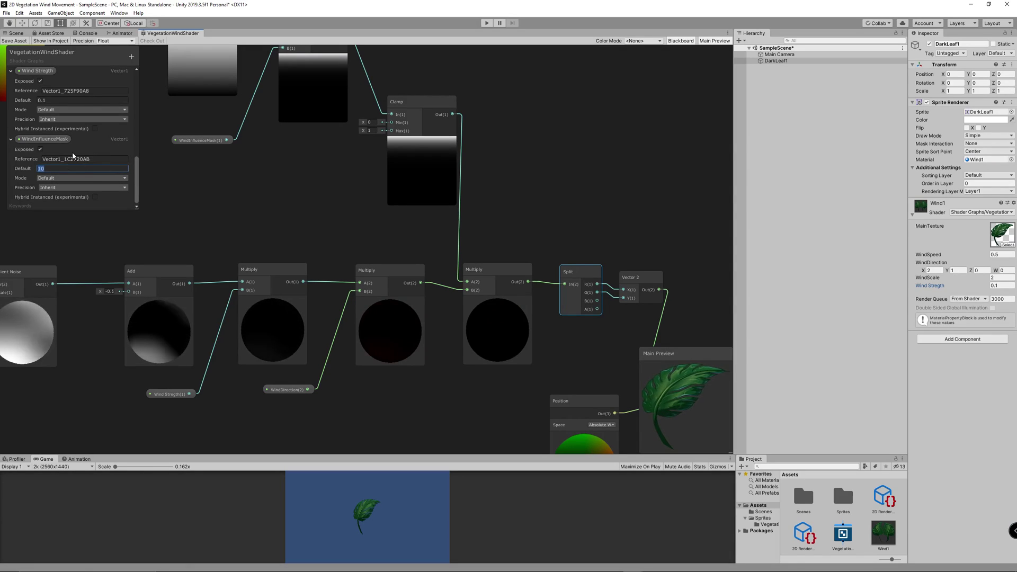
key(BackSpace)
key(BackSpace)
text(5)
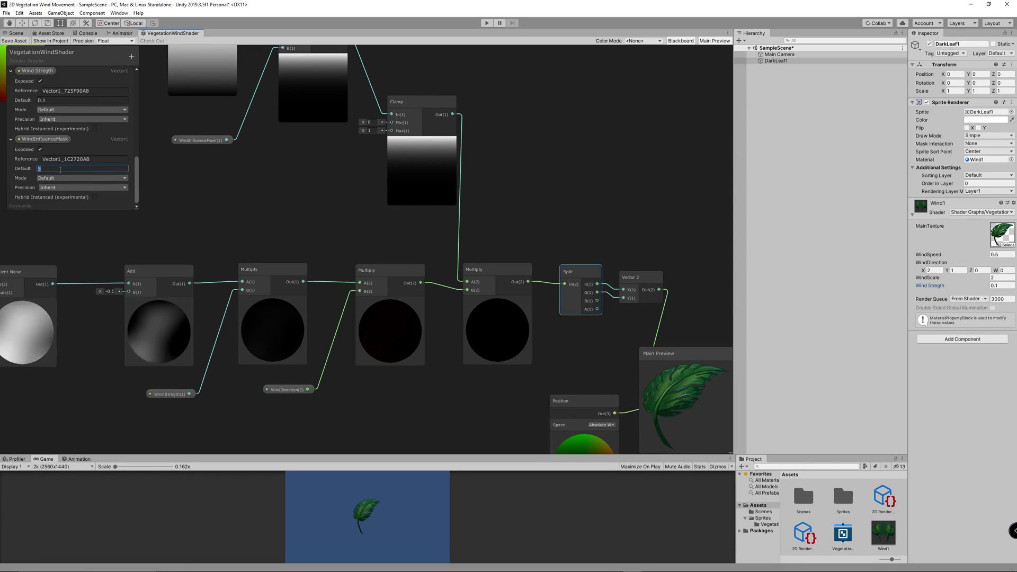
text(4)
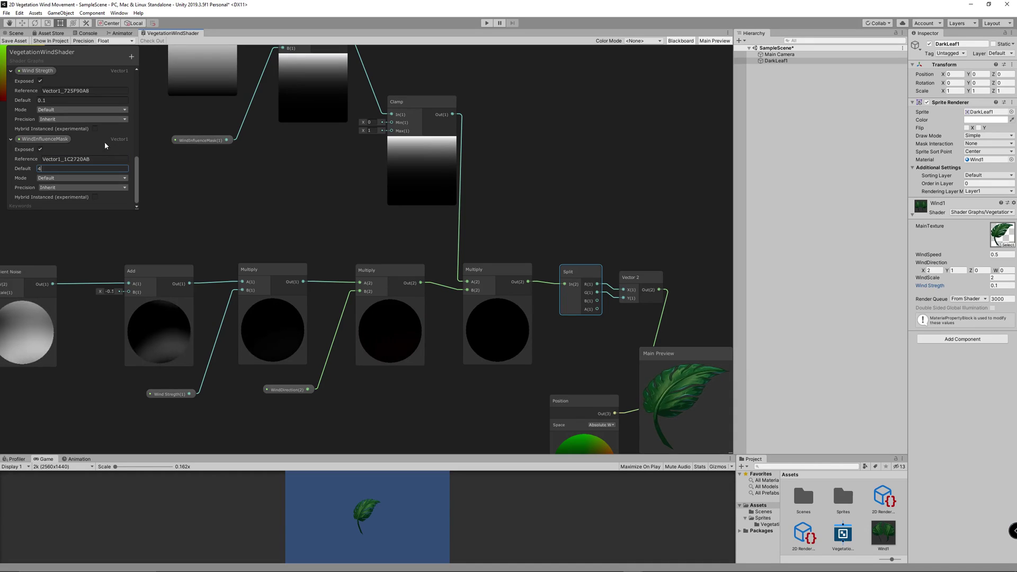
click(14, 41)
Return to the Scene view, enlarge the Game view, and play the scene to check the leaf's sway
click(15, 33)
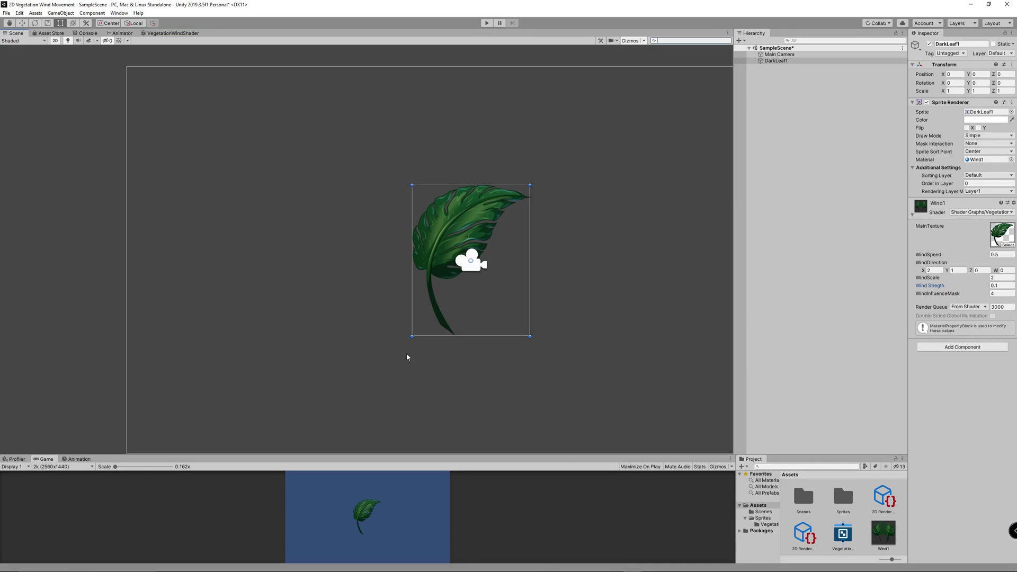
drag(426, 455, 404, 200)
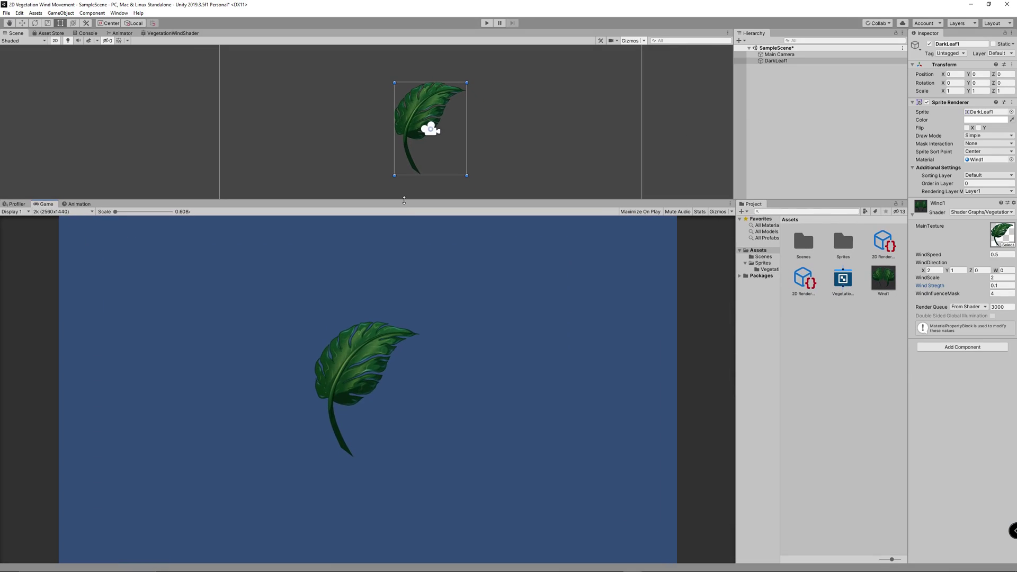
click(492, 23)
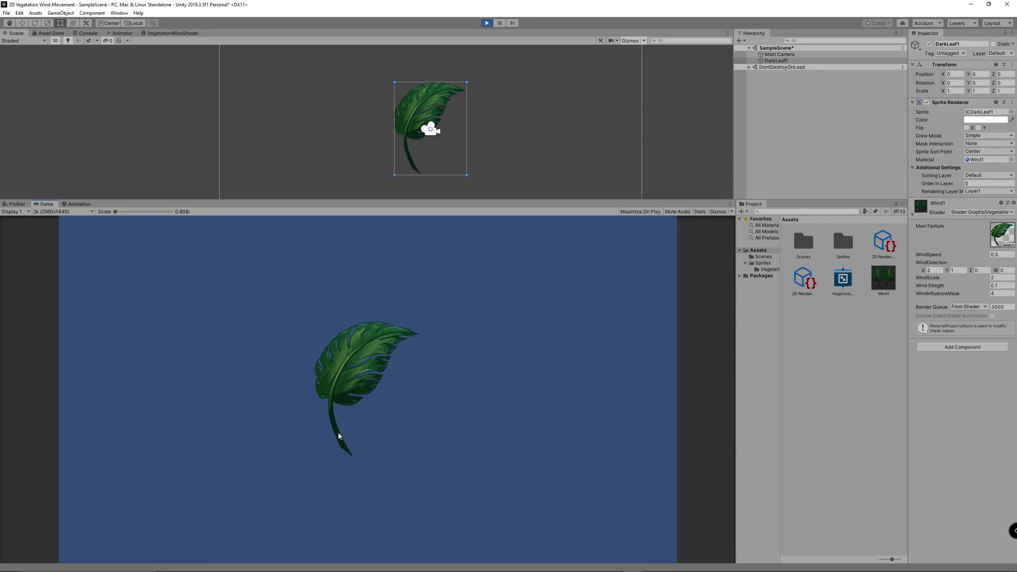
Set the Wind1 material's WindInfluenceMask to 0 and stop playing the scene
click(1008, 294)
text(0)
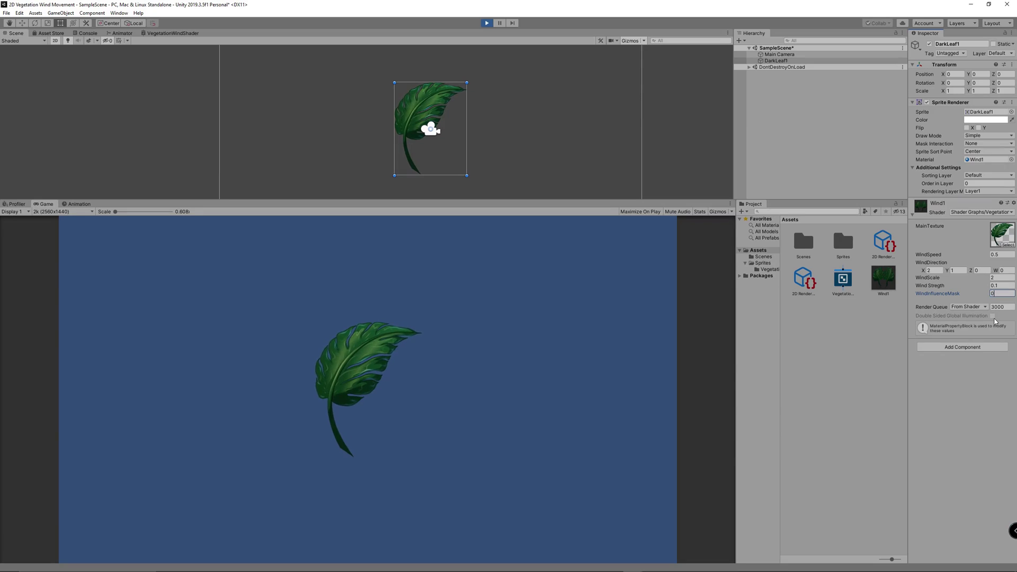
key(ctrl+p)
Place the DarkLeaf2 sprite from the Sprites/Vegetation folder into the scene beside DarkLeaf1
click(728, 337)
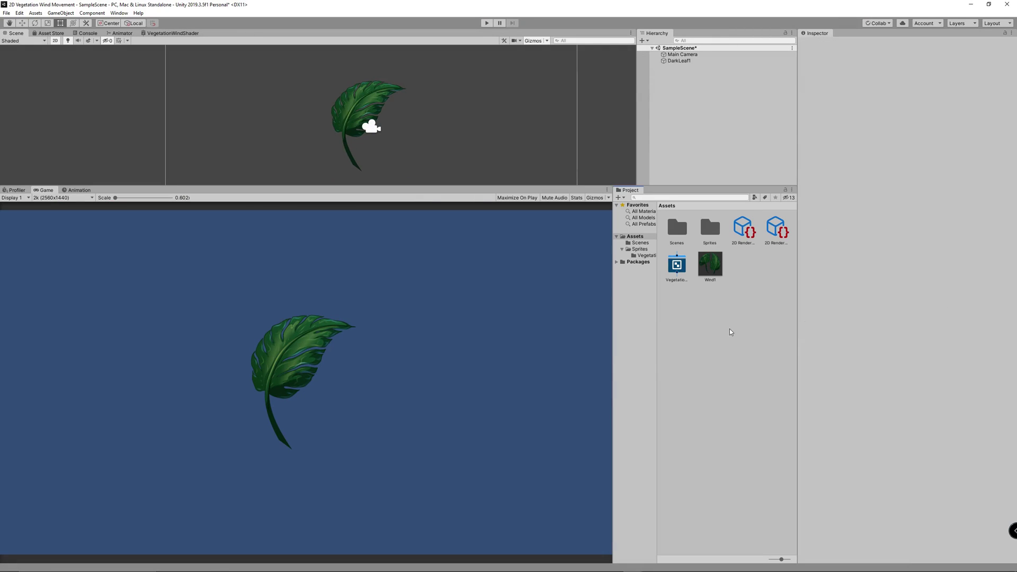
right_click(736, 346)
click(744, 306)
double_click(704, 229)
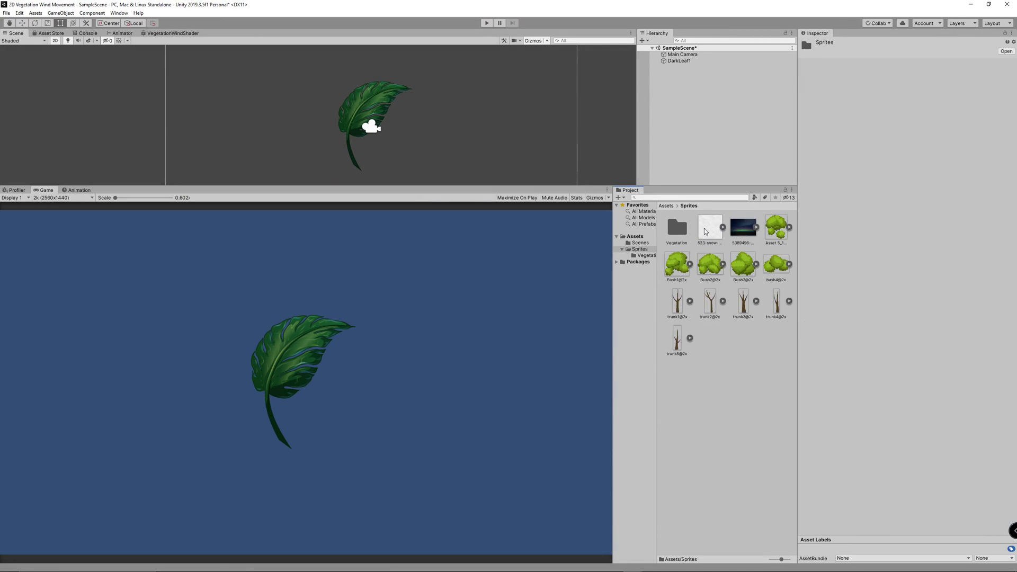
double_click(674, 233)
drag(711, 230, 330, 120)
key(w)
Assign the Wind1 material to DarkLeaf2 and play the scene briefly to check both leaves
click(635, 237)
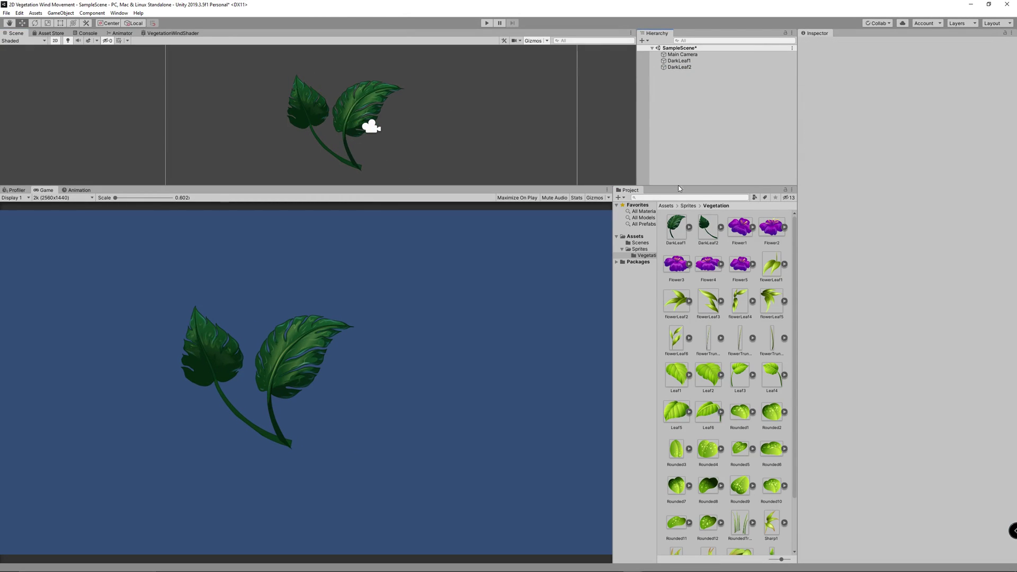
drag(717, 265, 688, 68)
click(487, 23)
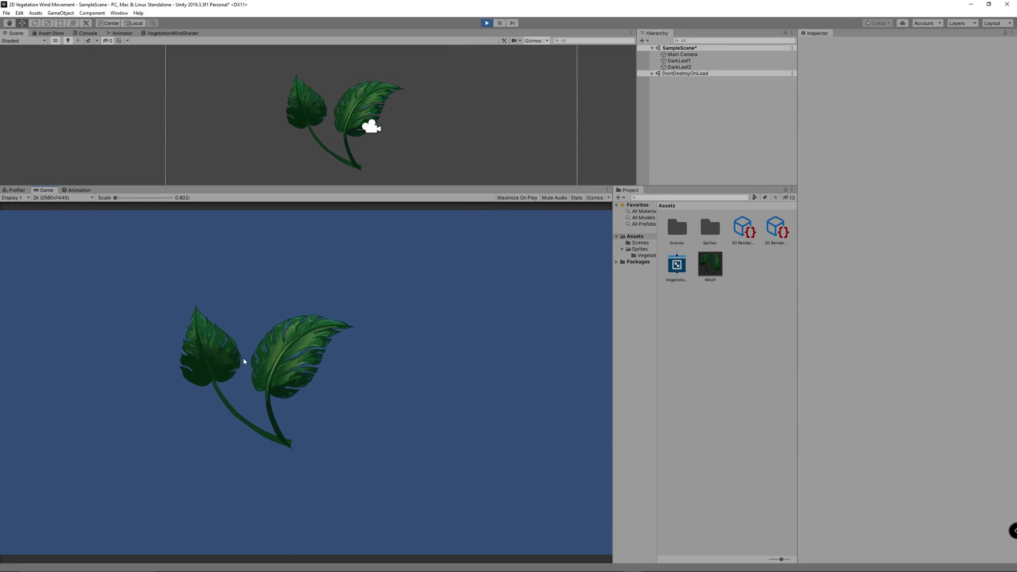
click(488, 24)
Create a material named Wind2 in the Assets folder and give it the VegetationWindShader
right_click(715, 336)
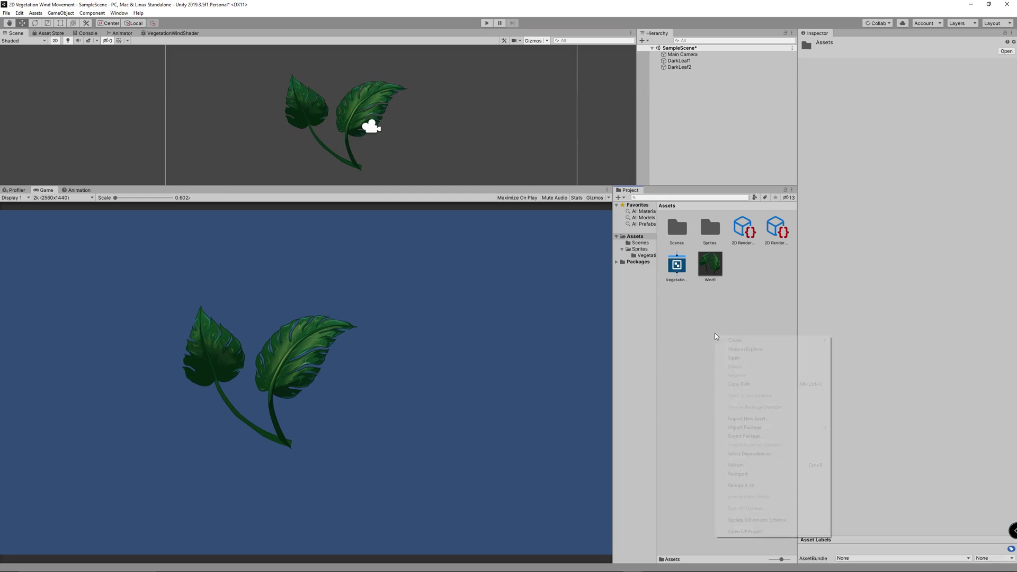
mouse_move(752, 341)
click(877, 352)
text(Wind2)
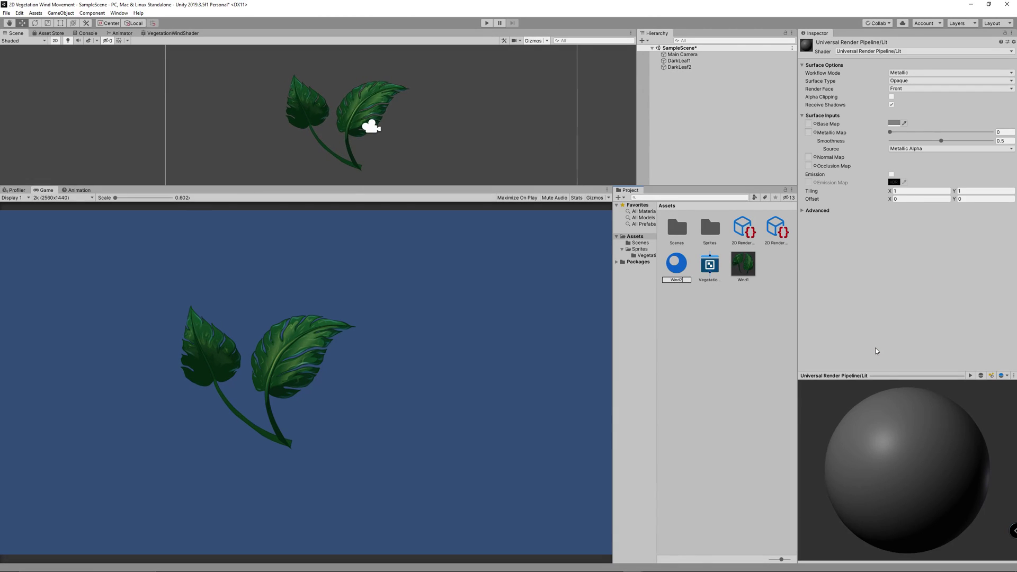
key(Return)
drag(677, 266, 745, 271)
Copy the material properties of Wind1 and paste them onto Wind2
click(714, 271)
click(1014, 42)
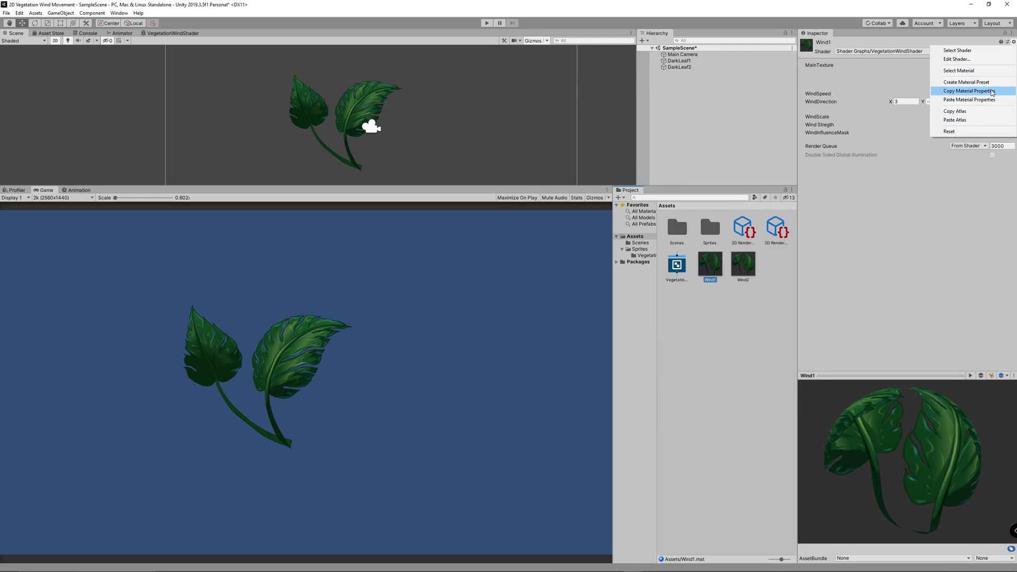
click(992, 91)
click(743, 264)
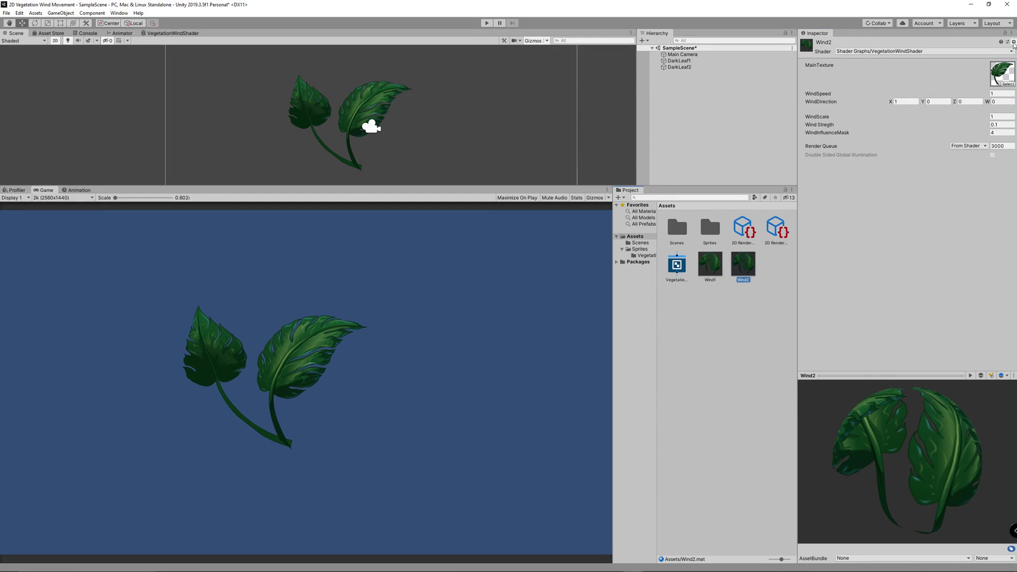
click(1014, 42)
click(985, 100)
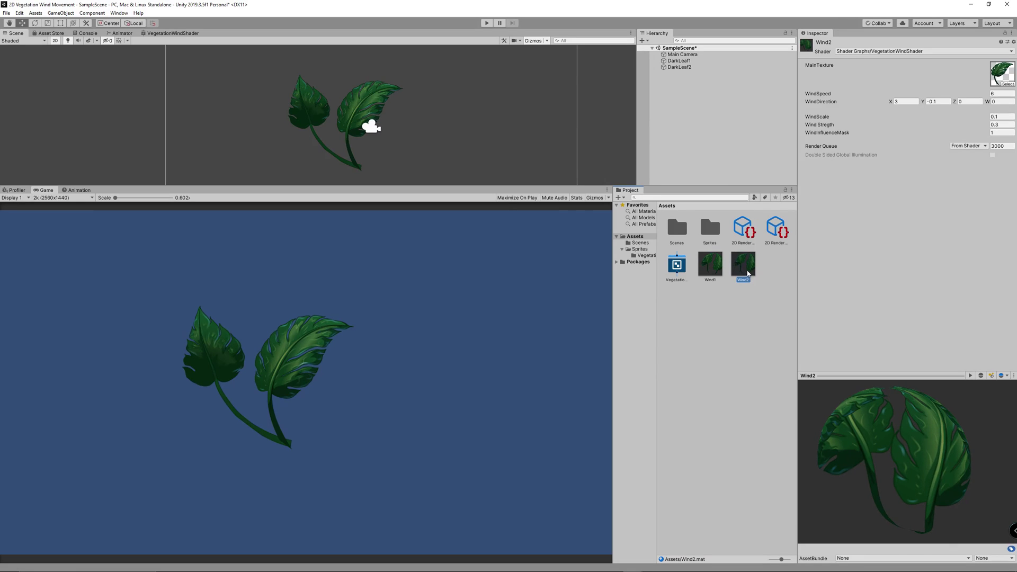
Assign the Wind2 material to DarkLeaf2 and play the scene
drag(748, 273, 680, 67)
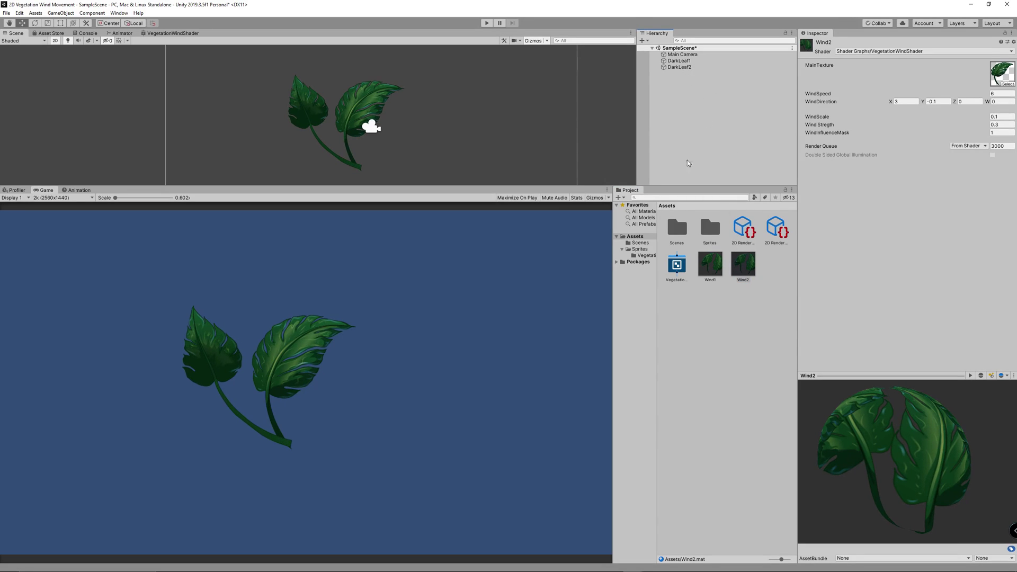
click(488, 23)
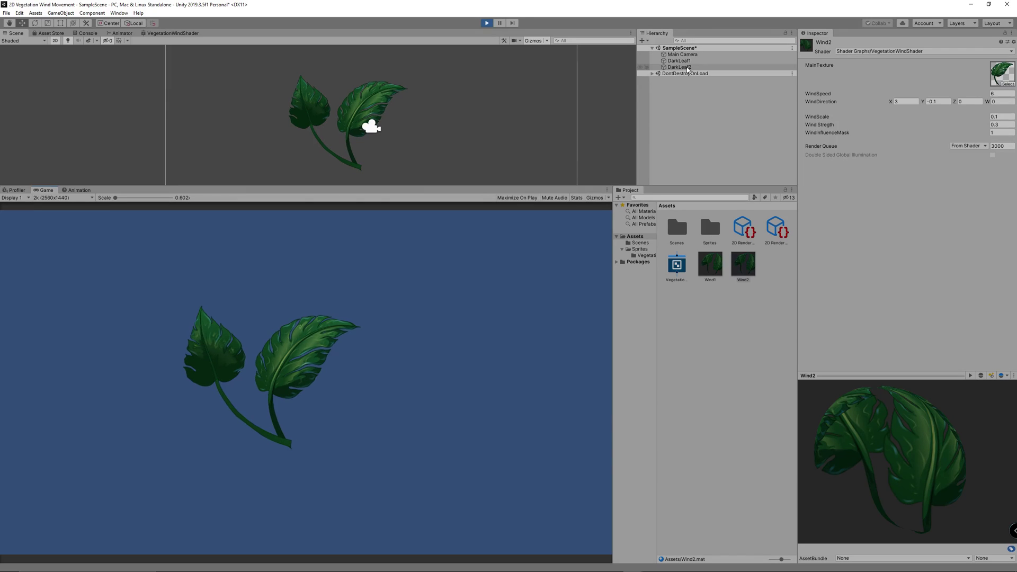
Set the X wind direction of DarkLeaf2's Wind2 material to 2 and open its wind speed and wind scale for editing
click(687, 68)
click(802, 215)
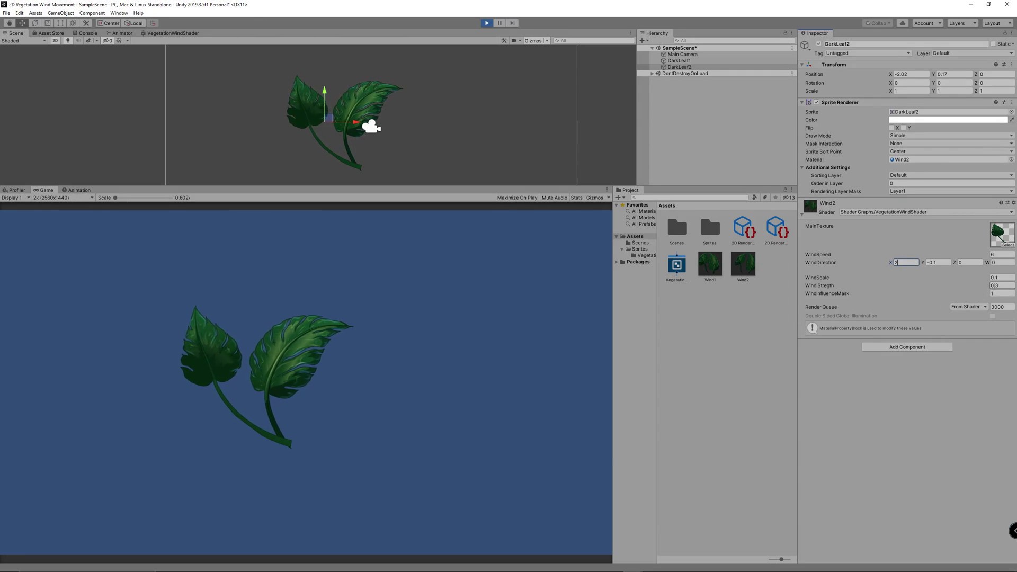
click(999, 255)
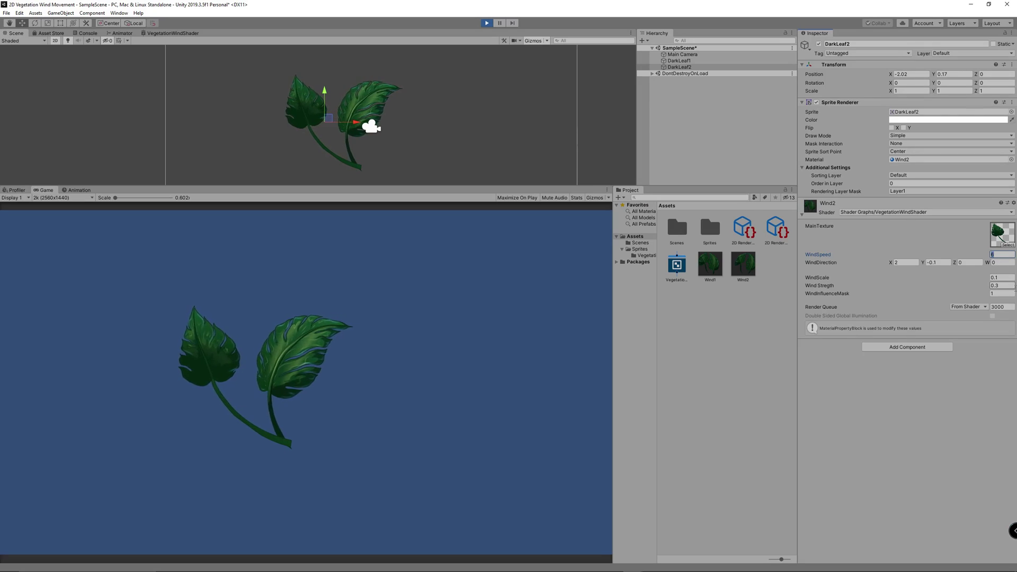
click(1003, 277)
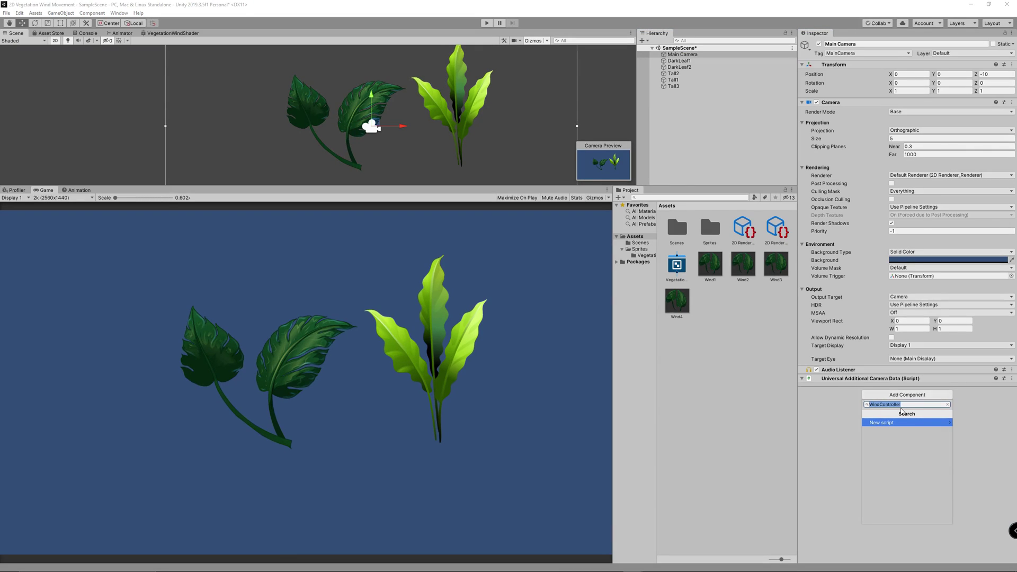
Create a new script named WindController on the Main Camera and open it in Visual Studio
click(922, 521)
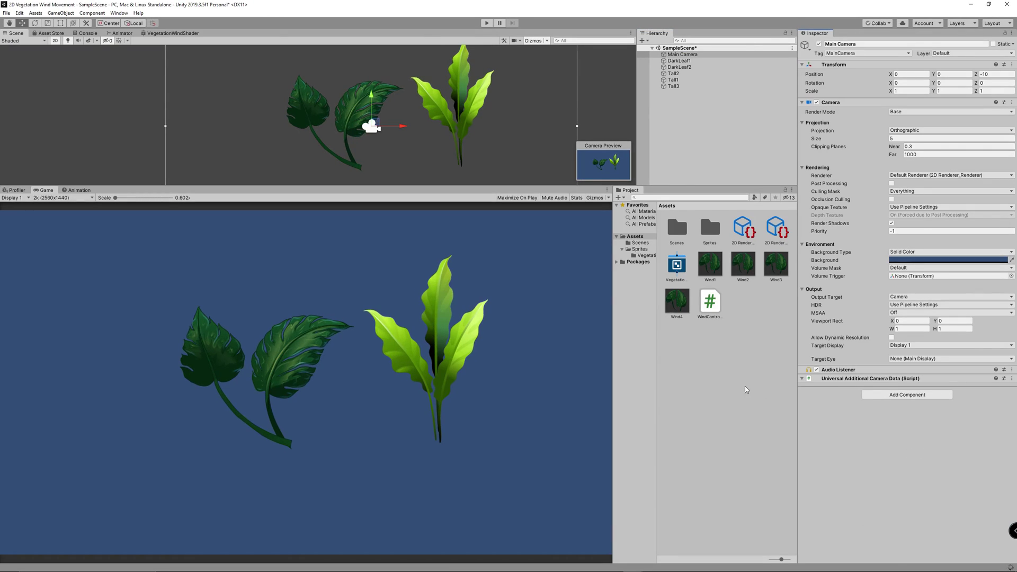
click(746, 291)
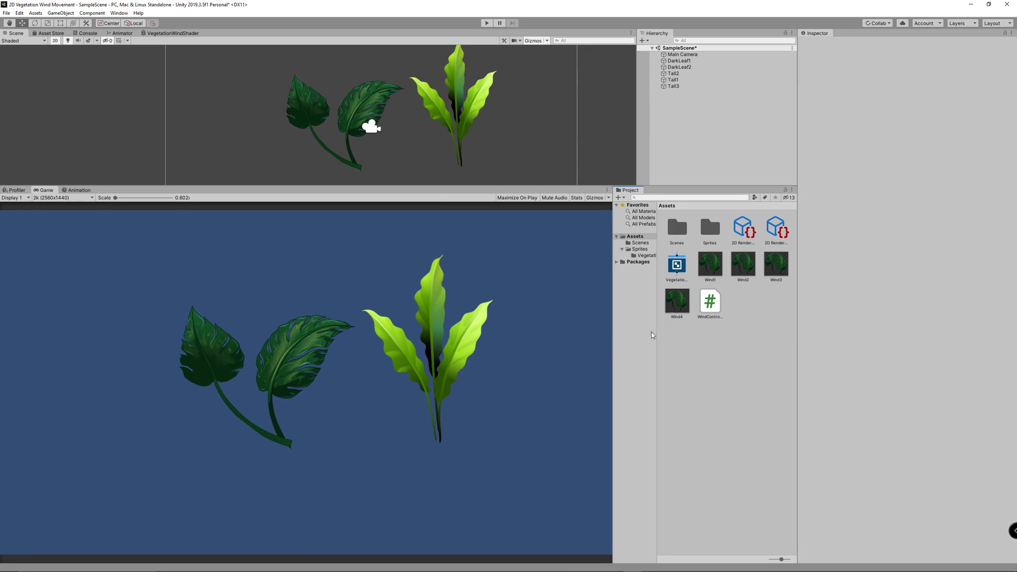
double_click(713, 310)
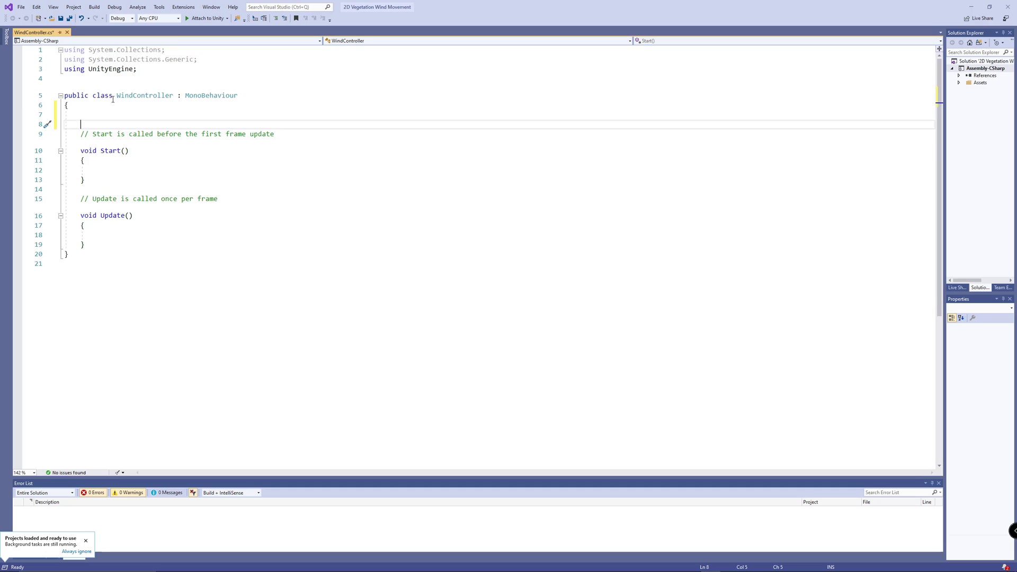
Declare a public Material array named materials at the start of the WindController class
key(Up)
text(public Material[] materials;)
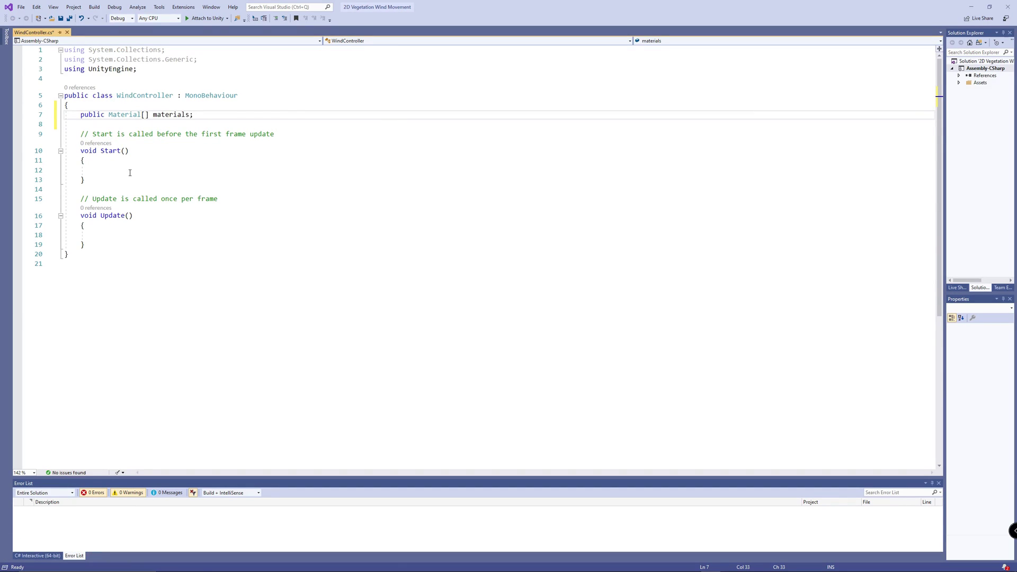
Add a foreach loop to Update that iterates over materials with the loop variable material
click(101, 234)
text(fore)
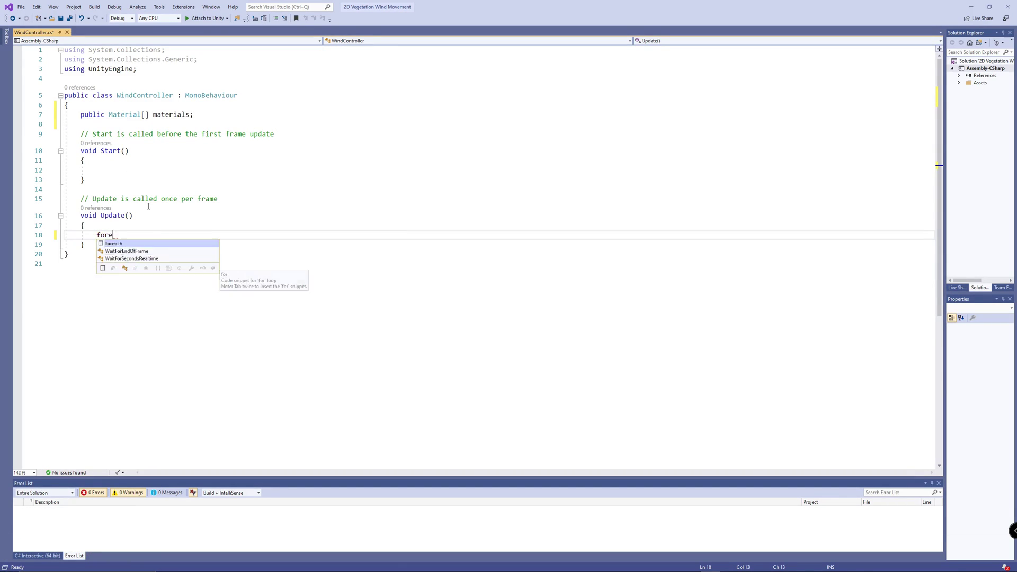
key(Tab)
key(Tab)
text(material)
key(Tab)
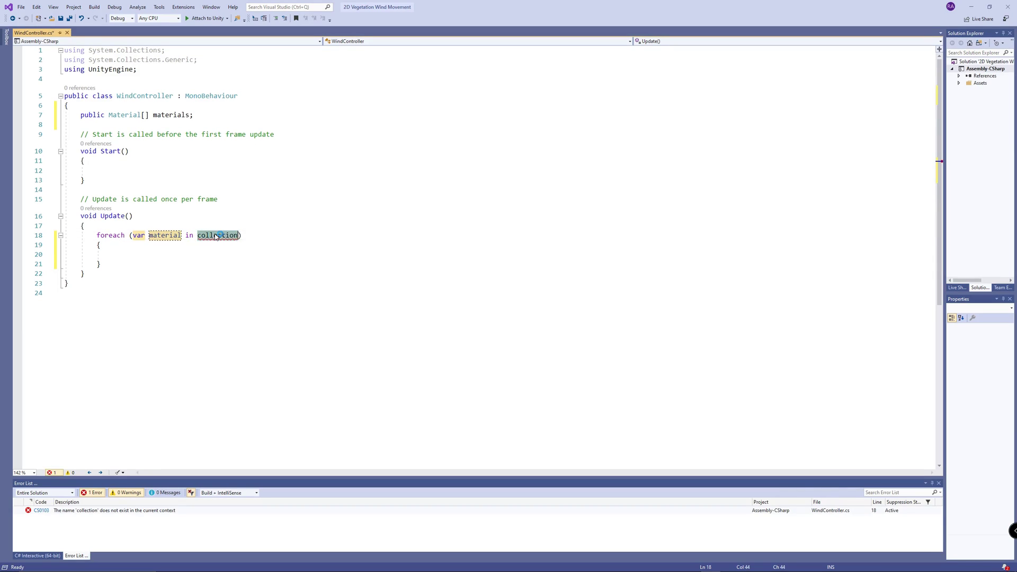
text(materials)
key(Return)
Start a material.SetFloat call inside the loop with "_WindSpeed" as the property name
text(set)
key(BackSpace)
key(BackSpace)
key(BackSpace)
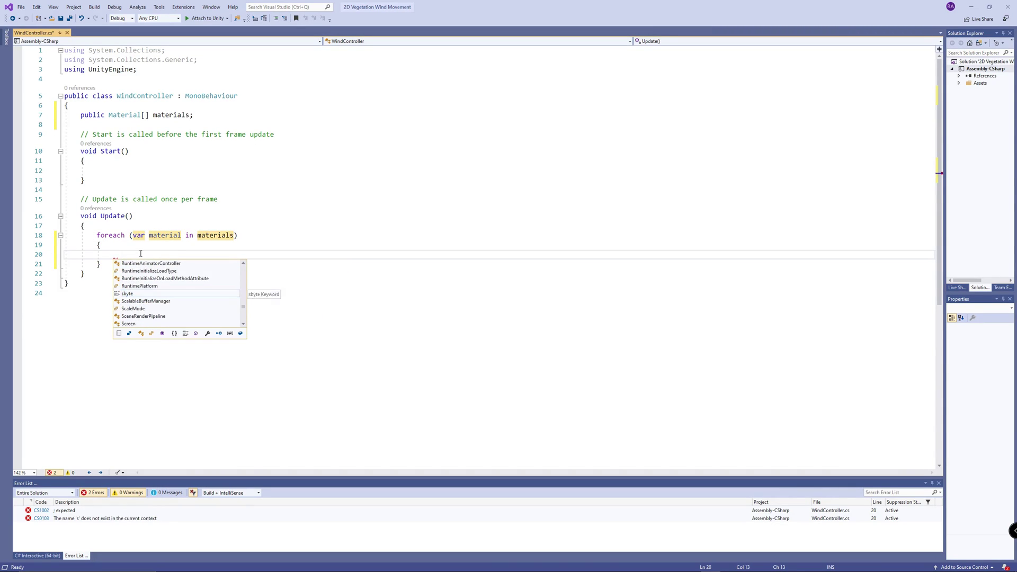
text(material.set)
text(Float("_)
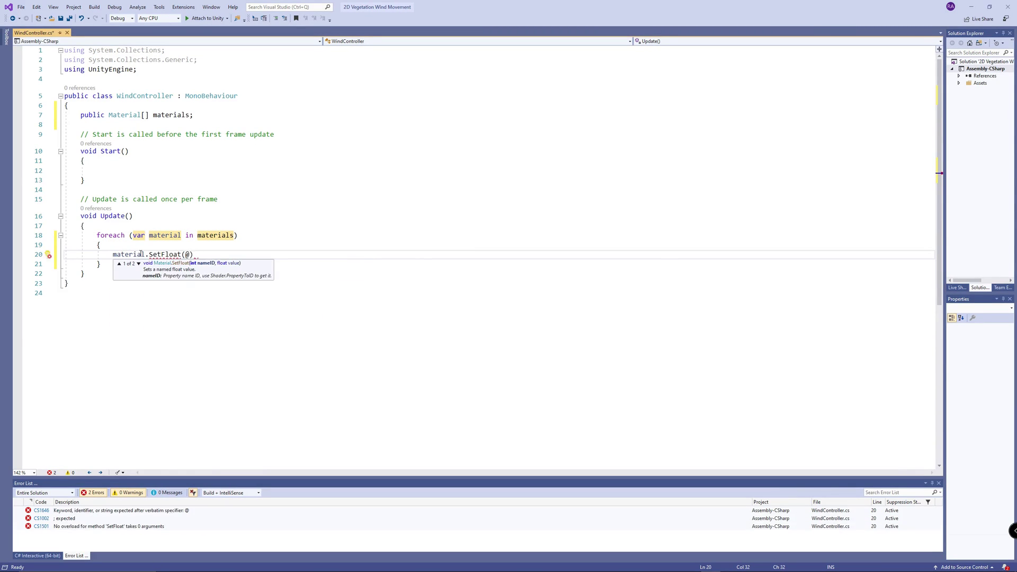
text(WindSpeed",)
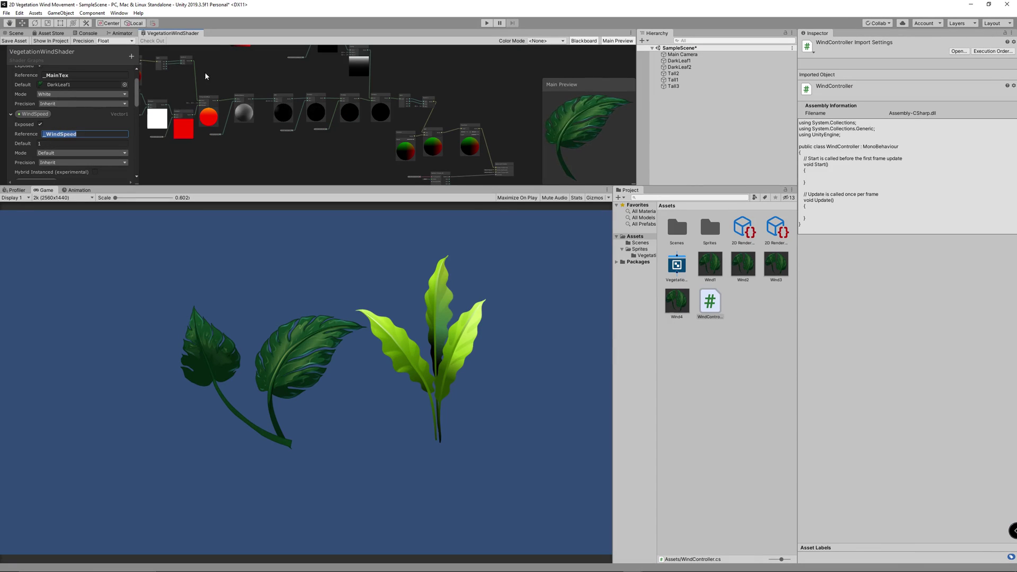
Back in Visual Studio, declare a public float windSpeed below materials and pass it as the value in the SetFloat call
key(alt+Tab)
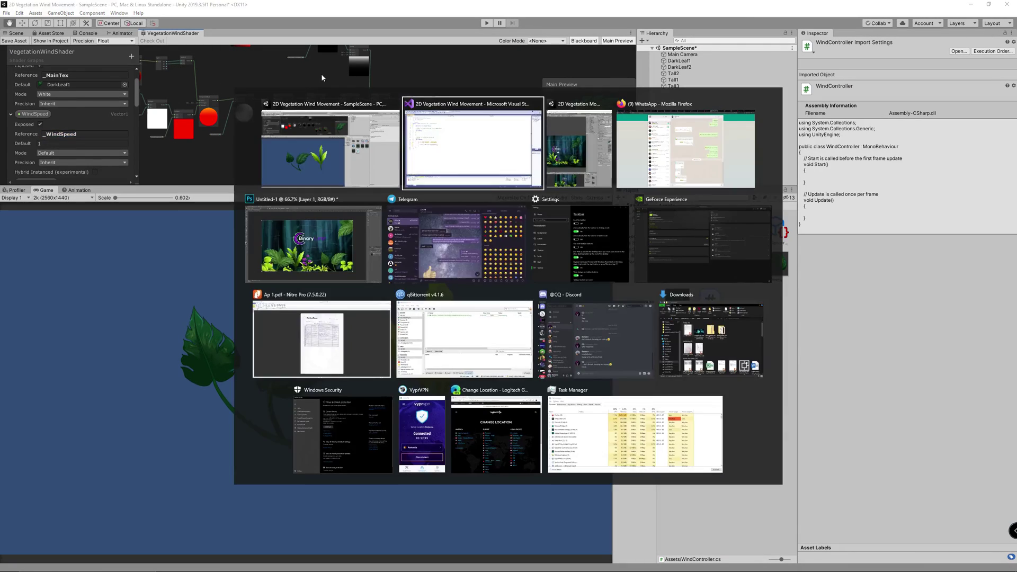
click(229, 110)
key(Return)
text(public floa)
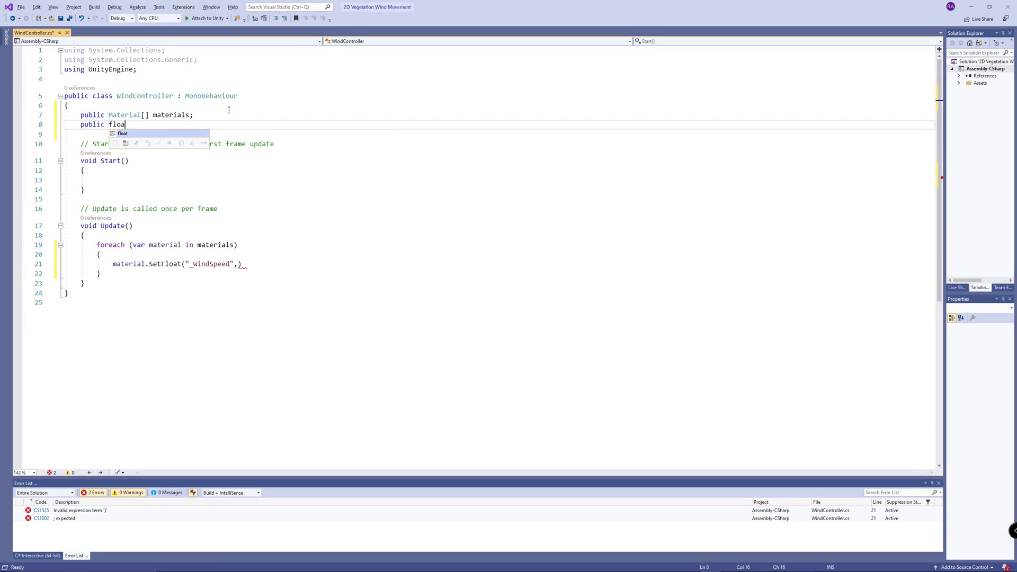
text(t windSpeed;l)
key(BackSpace)
click(240, 264)
text(windSpeed)
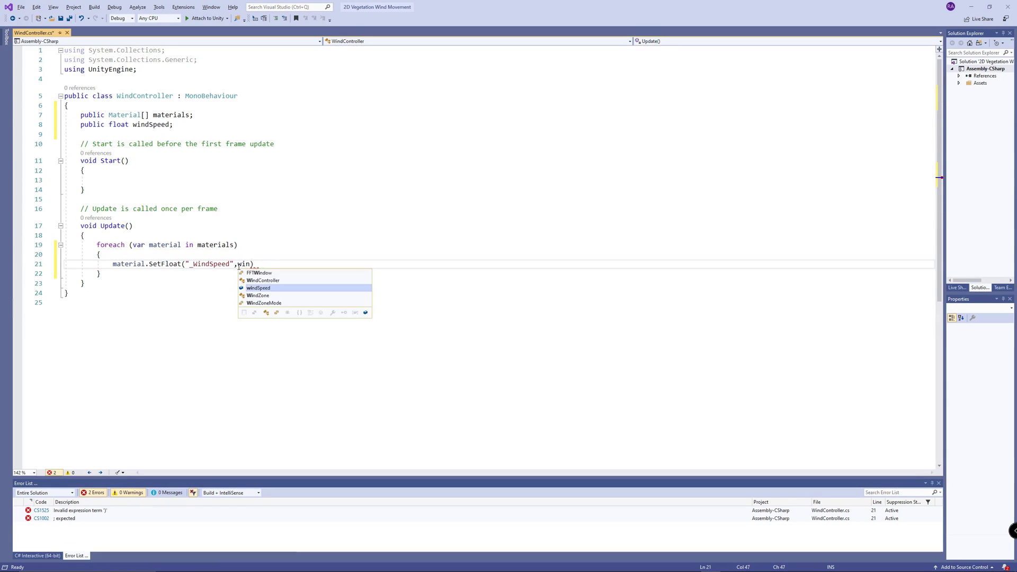
Save the WindController script and switch back to Unity
right_click(46, 32)
click(62, 38)
key(alt+Tab)
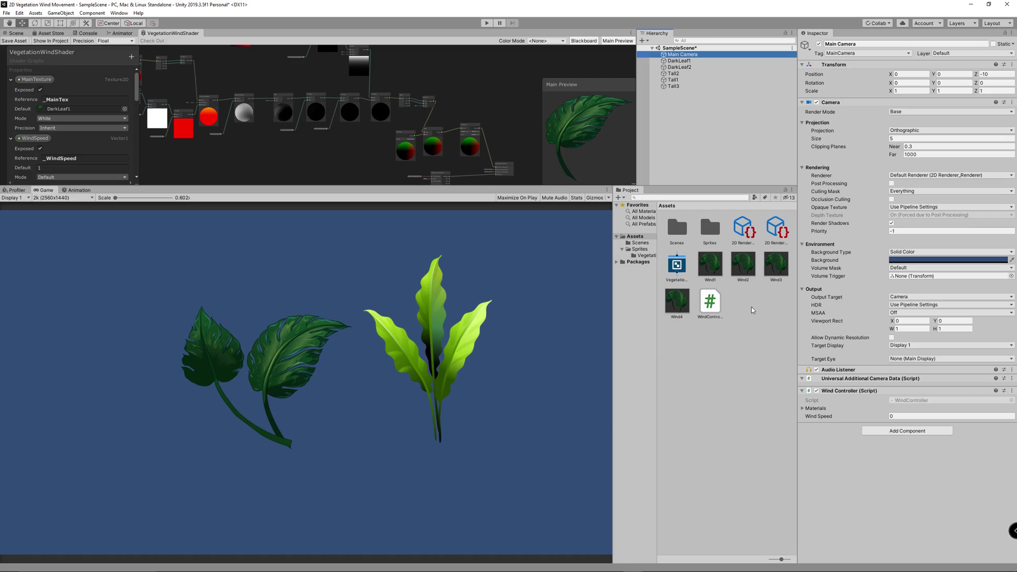
Assign Wind1, Wind2, Wind3 and Wind4 to the Materials array of the Main Camera's Wind Controller and play the scene
click(682, 54)
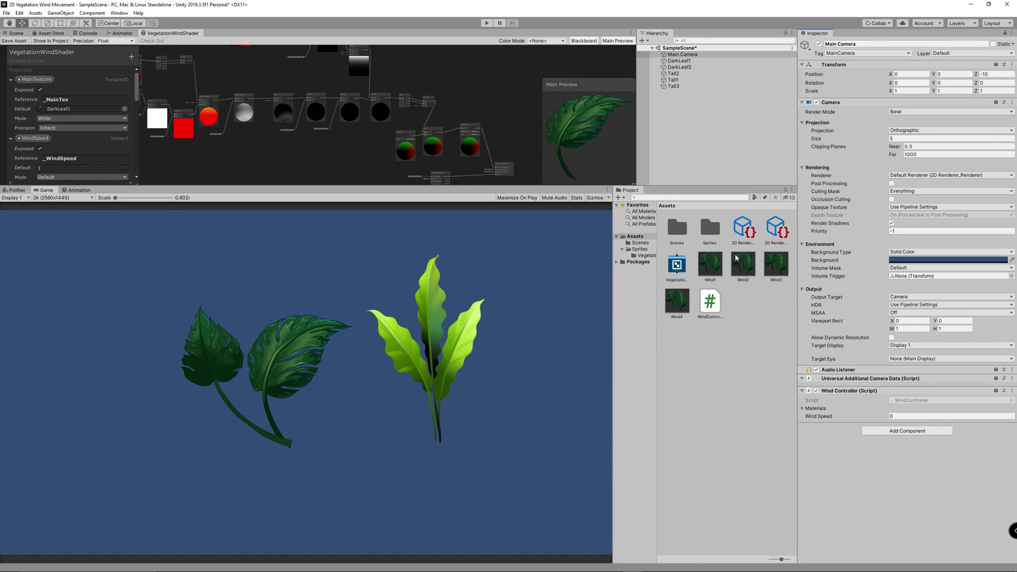
drag(685, 303, 882, 414)
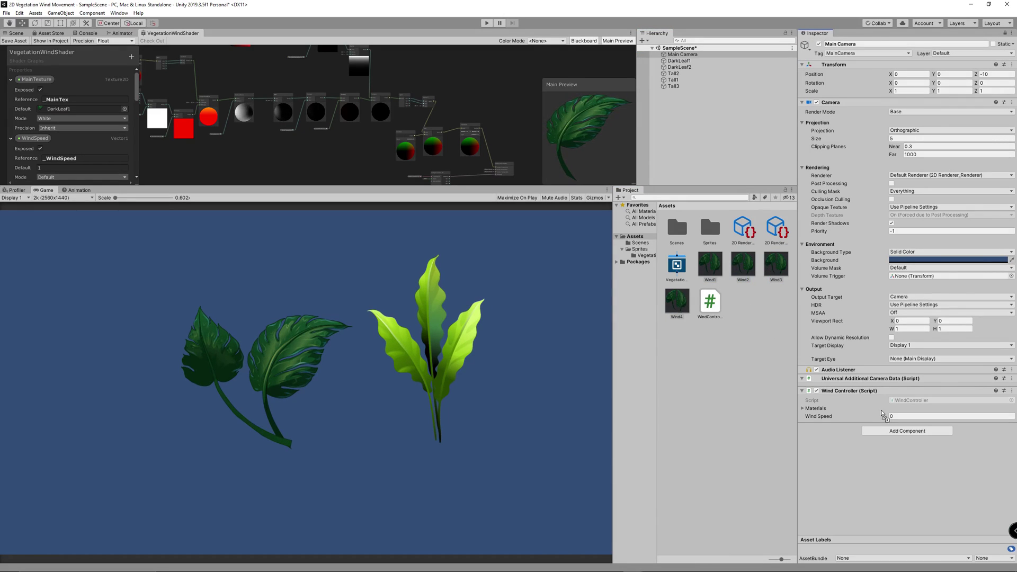
drag(815, 414, 815, 414)
click(804, 409)
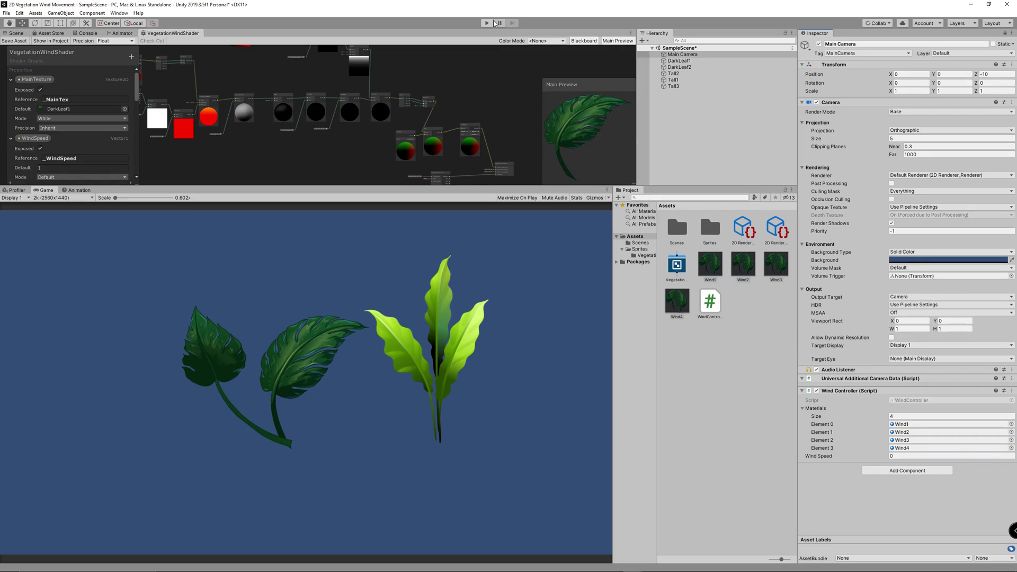
click(491, 23)
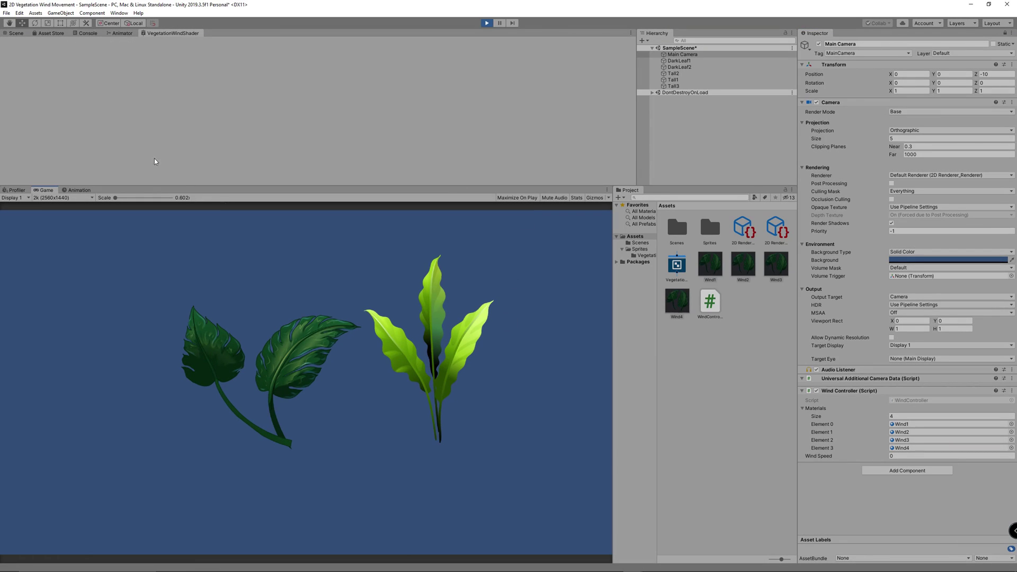